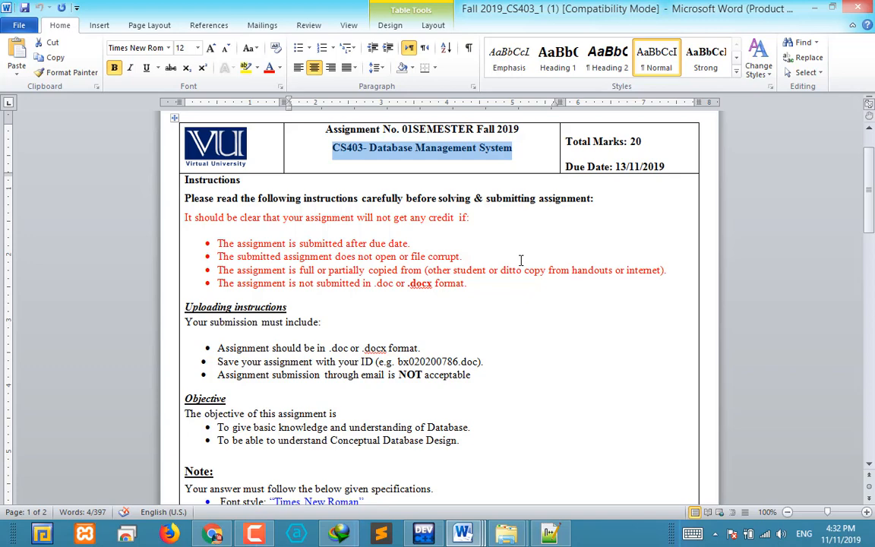
Read through the assignment's instructions and the Question section, including the water filtration scenario and the diagram requirements
scroll(521, 261, down, 2)
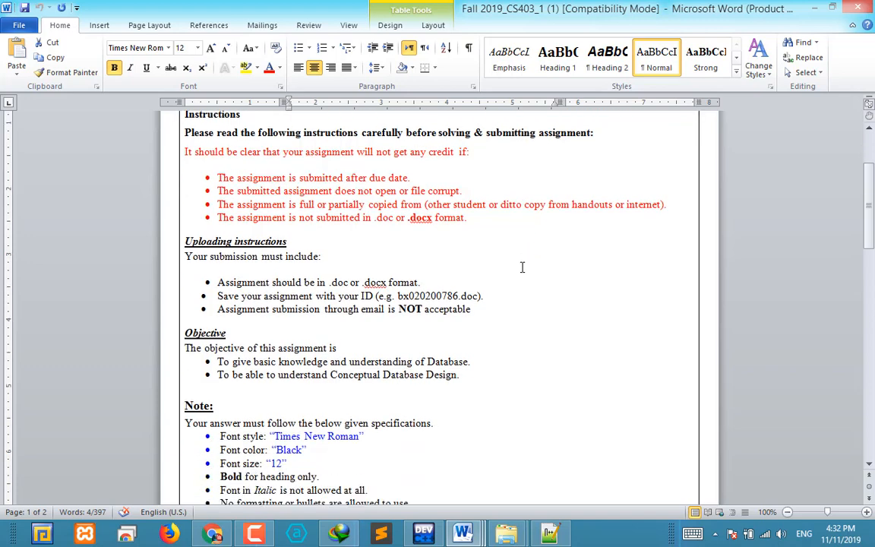
scroll(522, 267, down, 1)
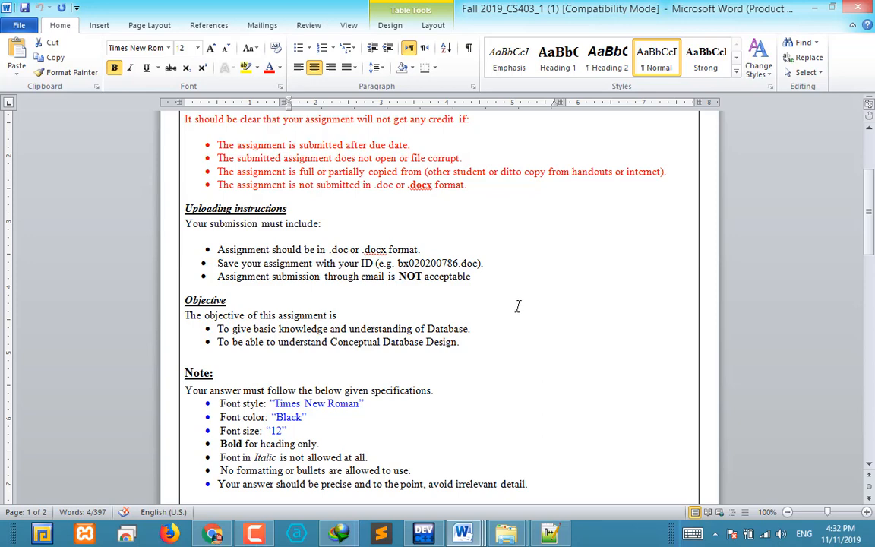
scroll(520, 311, down, 1)
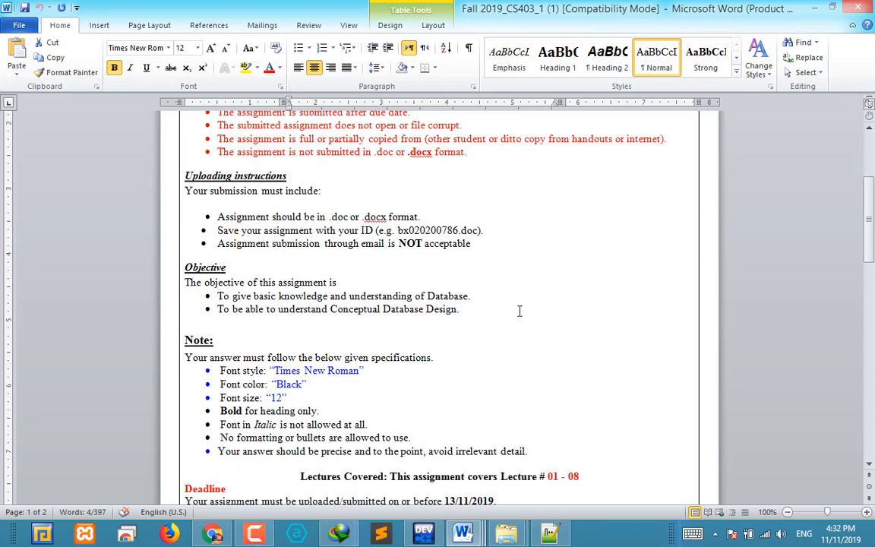
scroll(519, 311, down, 3)
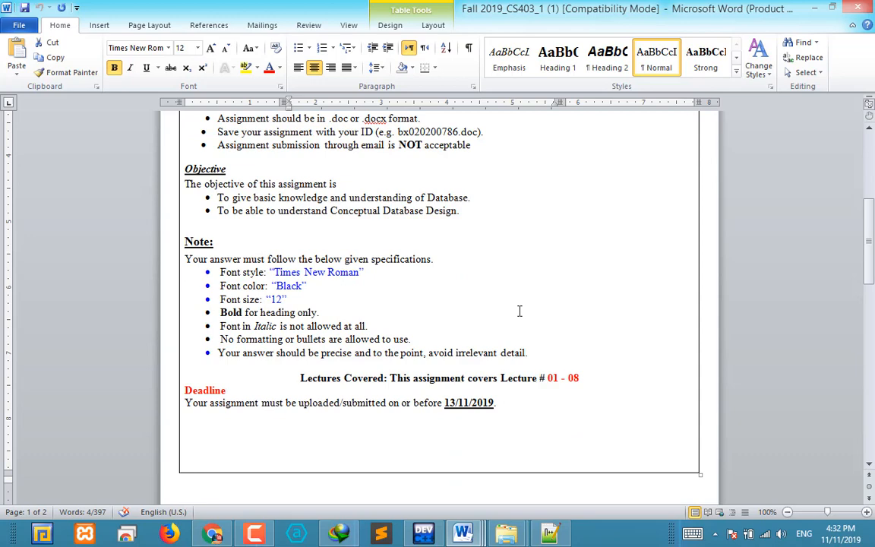
scroll(519, 311, down, 3)
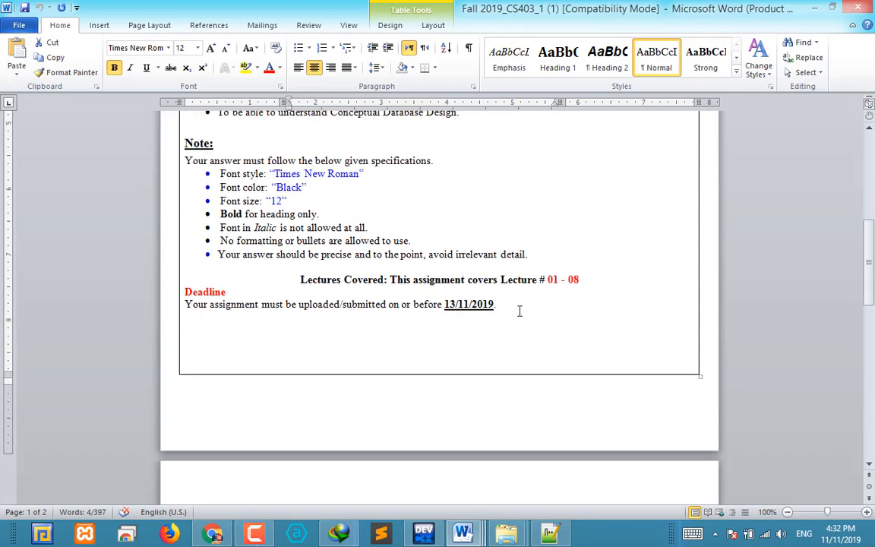
scroll(520, 311, down, 7)
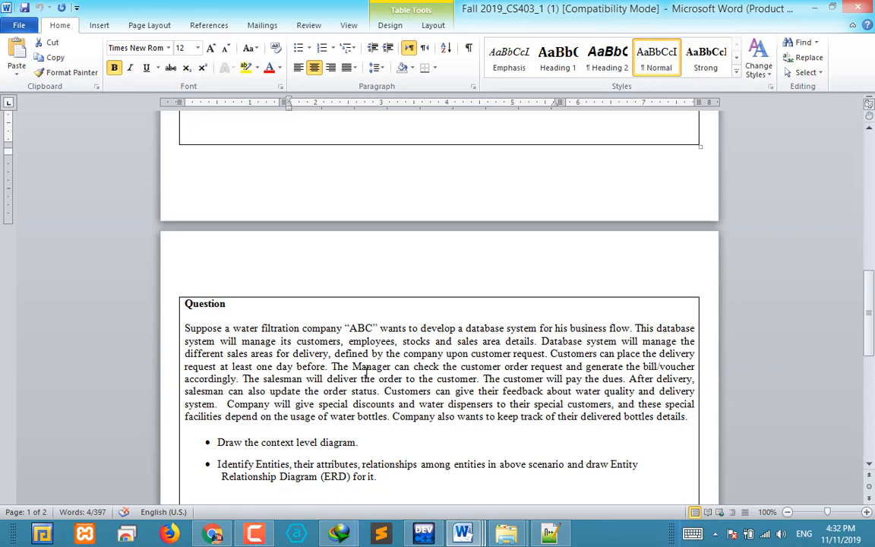
click(231, 129)
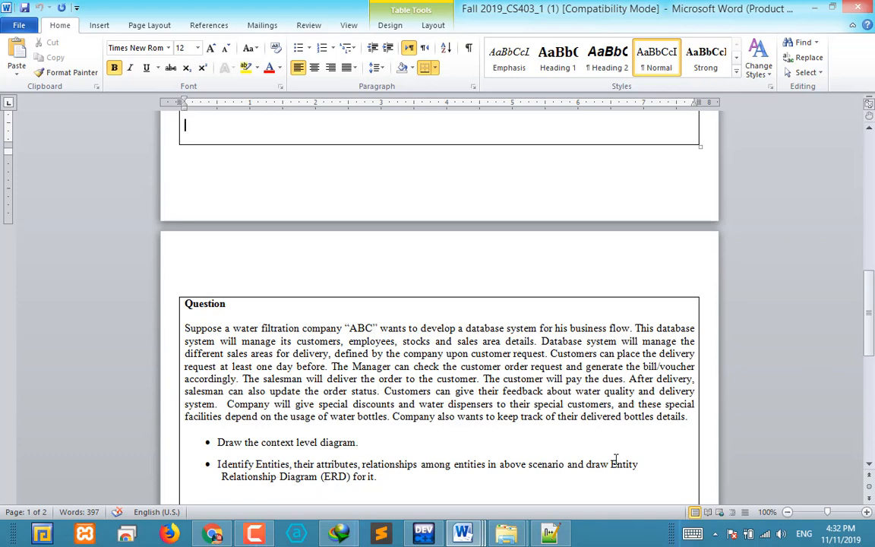
drag(612, 465, 317, 436)
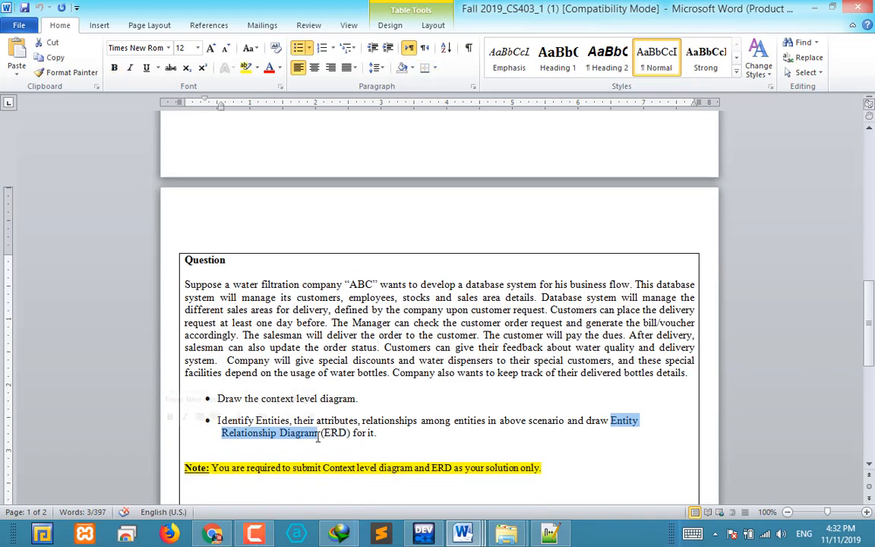
click(607, 433)
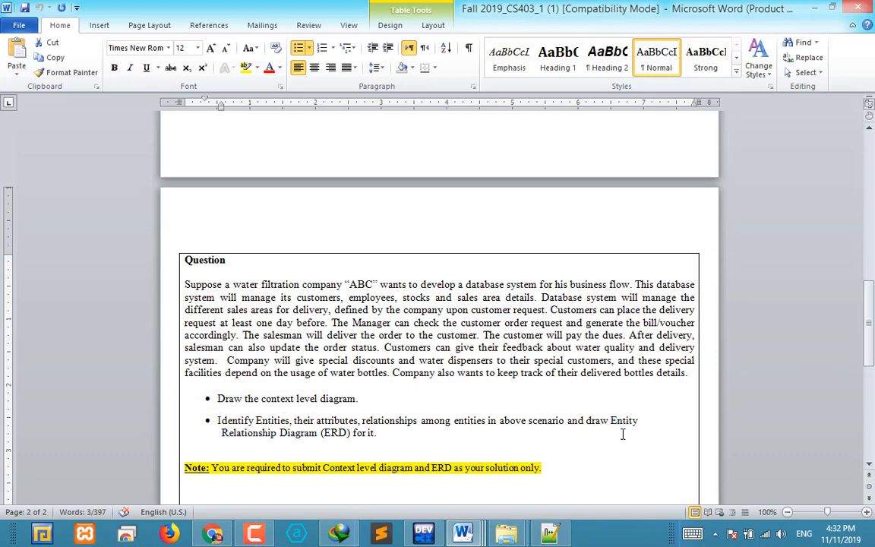
drag(559, 310, 583, 335)
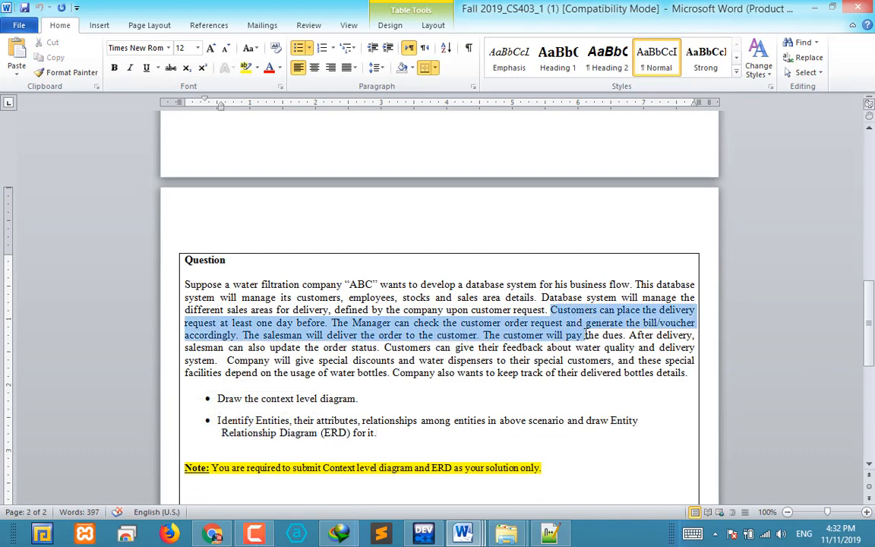
click(278, 433)
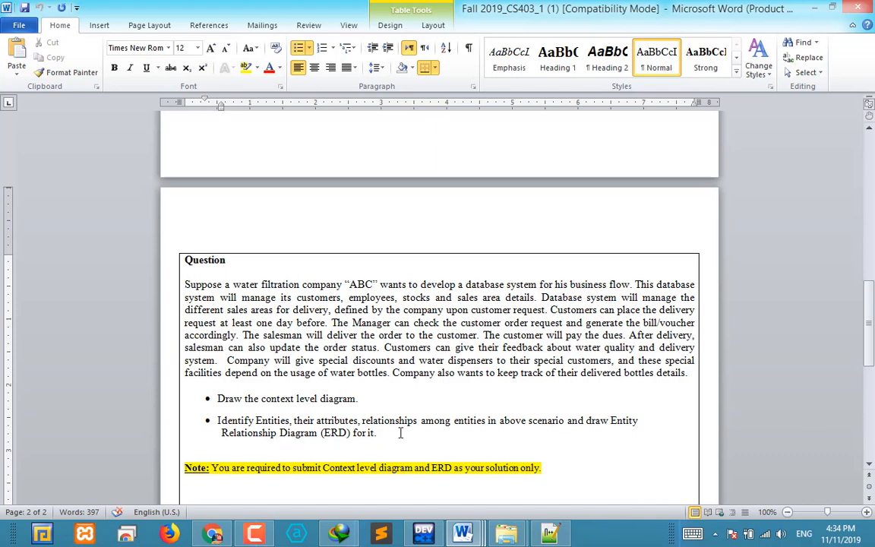
click(386, 439)
Highlight the words "customers", "employees" and "stocks" in yellow in the Question paragraph
drag(297, 297, 341, 299)
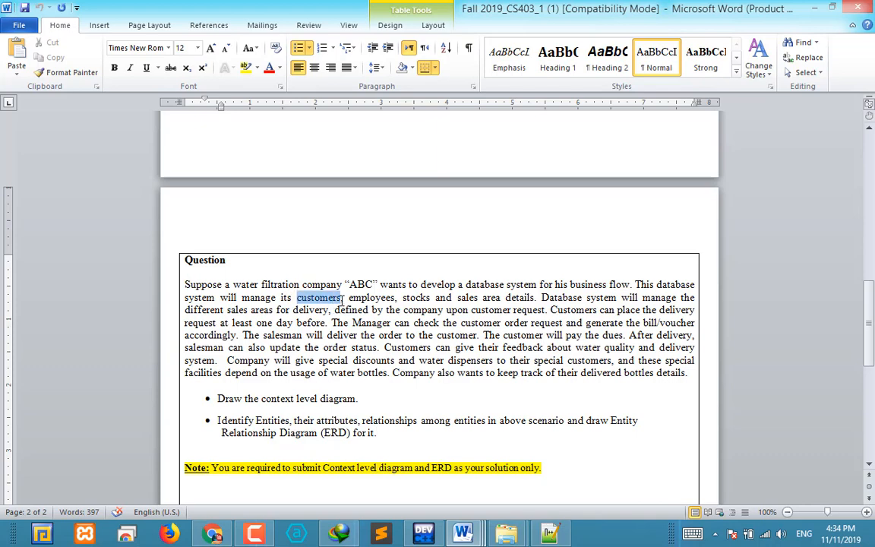
click(246, 68)
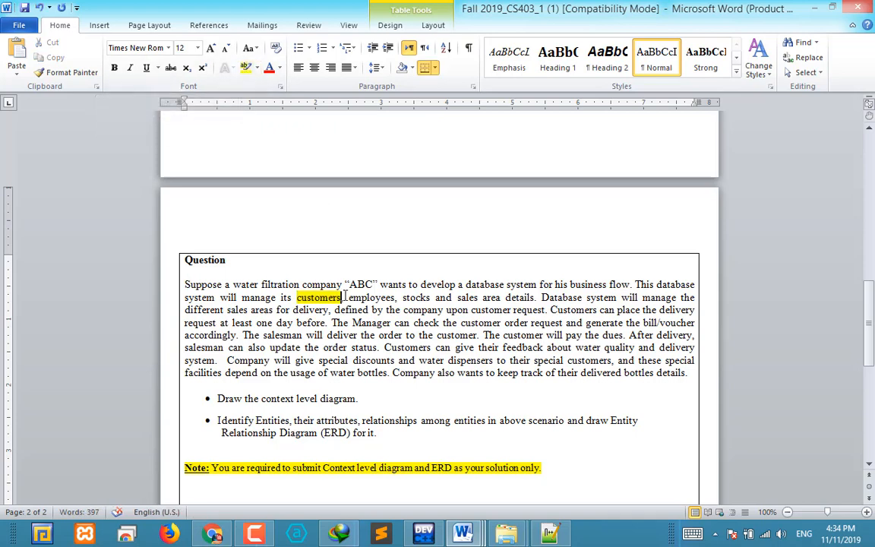
drag(348, 298, 393, 298)
click(246, 68)
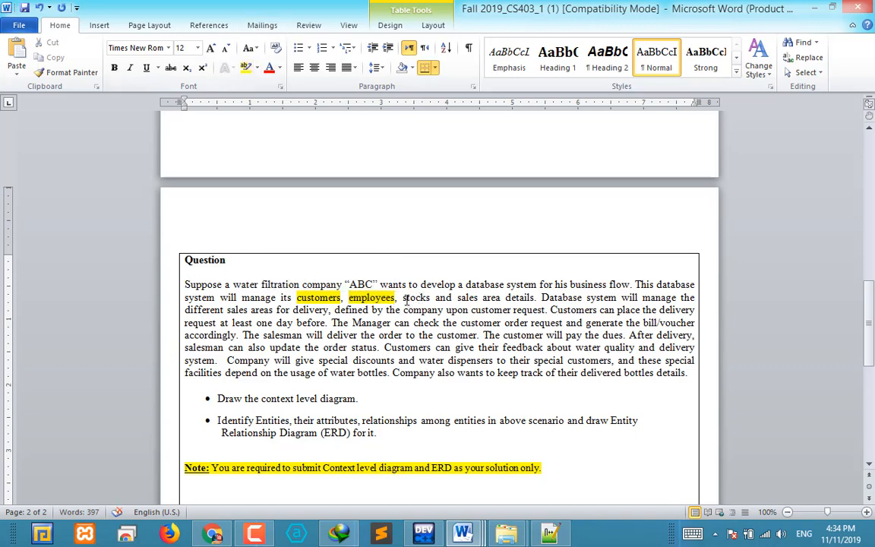
drag(402, 297, 430, 298)
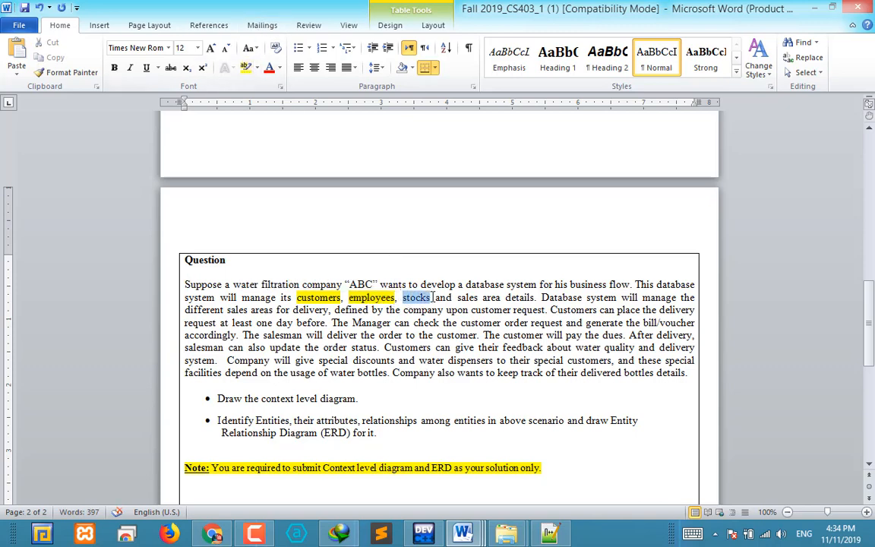
click(253, 68)
Highlight the candidate entities "sales areas", "order", "bill" and "feedback" in yellow in the Question paragraph
drag(226, 309, 273, 310)
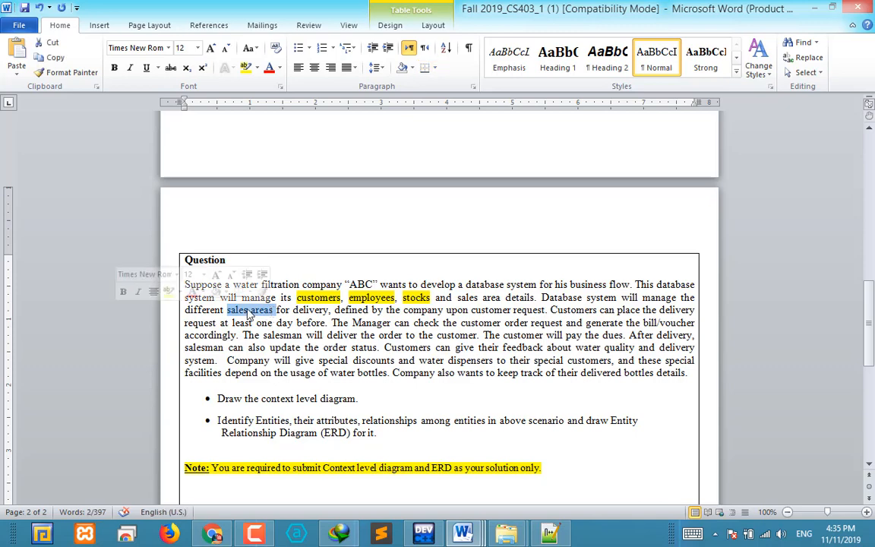
click(245, 69)
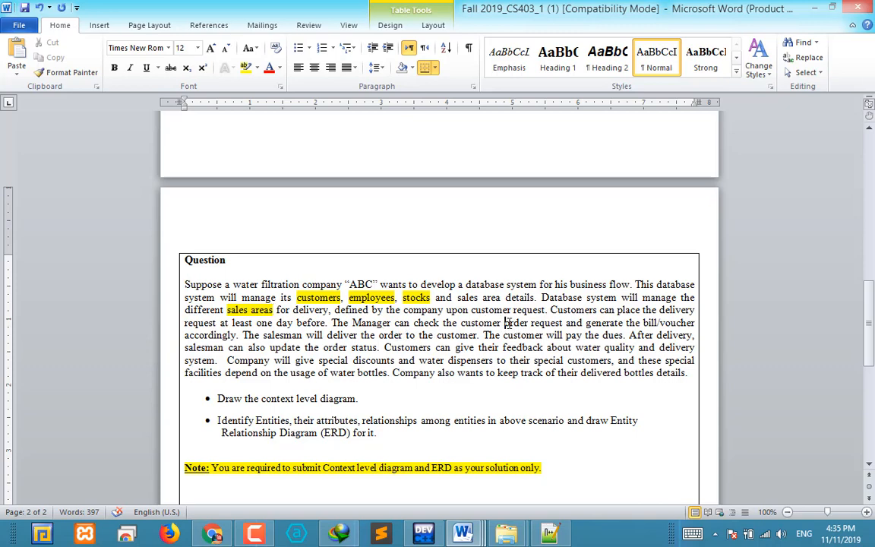
drag(505, 324, 529, 324)
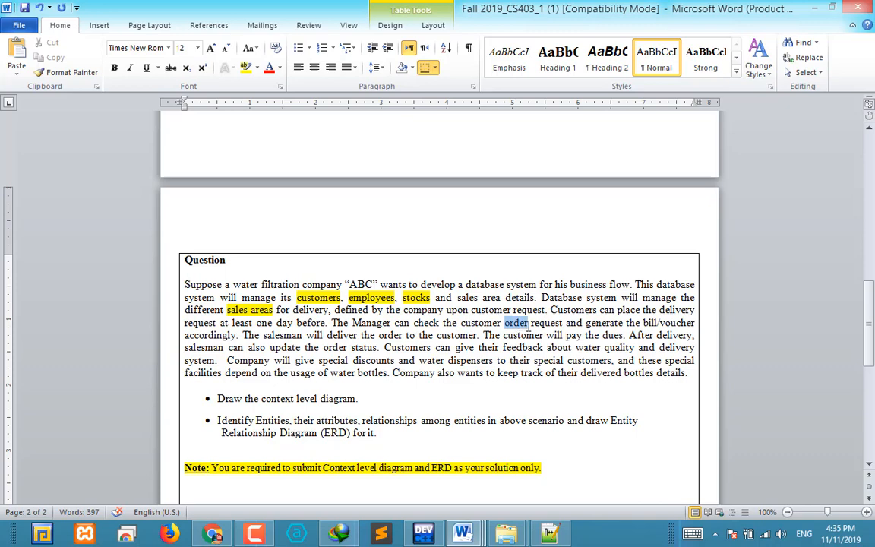
click(245, 67)
double_click(648, 323)
click(246, 68)
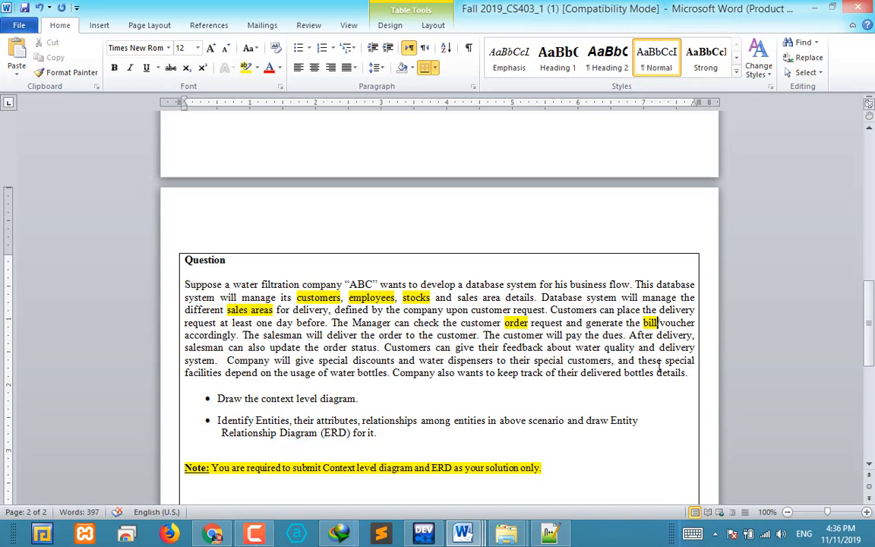
drag(505, 347, 545, 347)
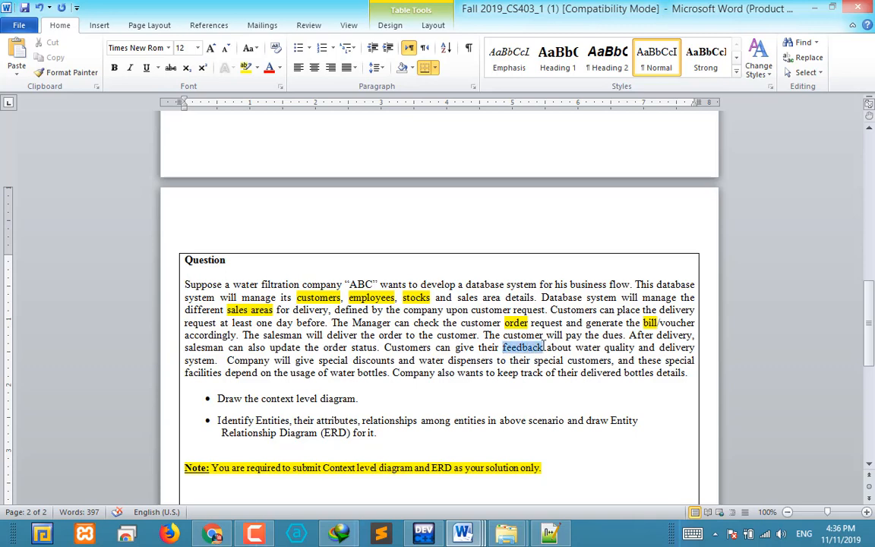
click(245, 67)
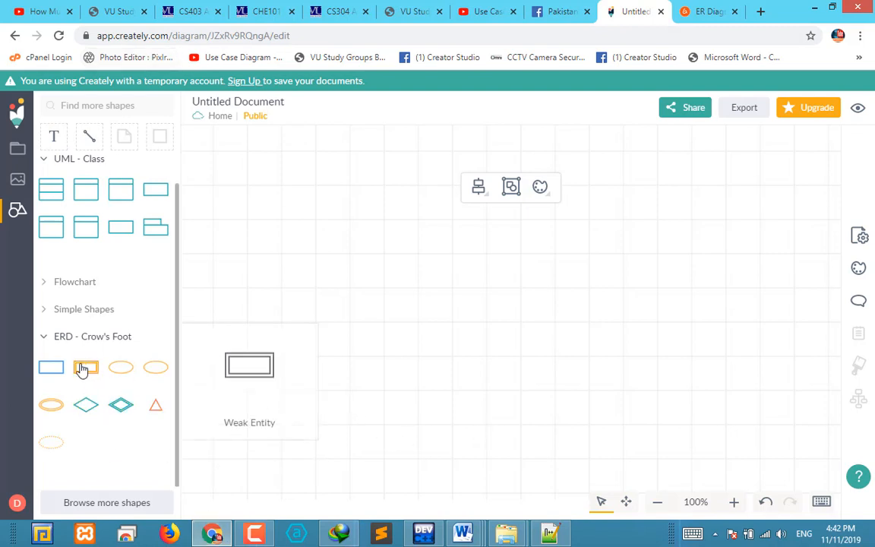
Place an ERD Crow's Foot entity on the empty Creately canvas and try to edit its label
drag(49, 372, 339, 278)
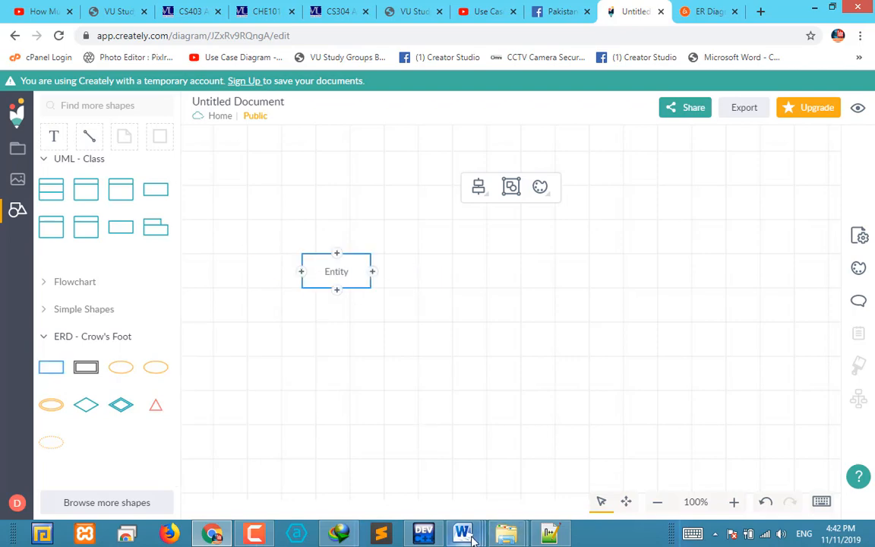
mouse_move(463, 534)
click(471, 494)
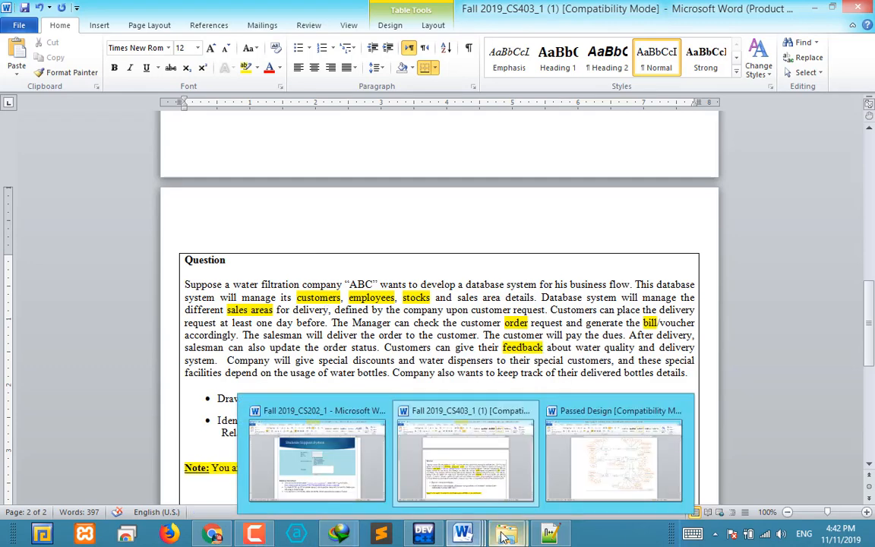
click(213, 535)
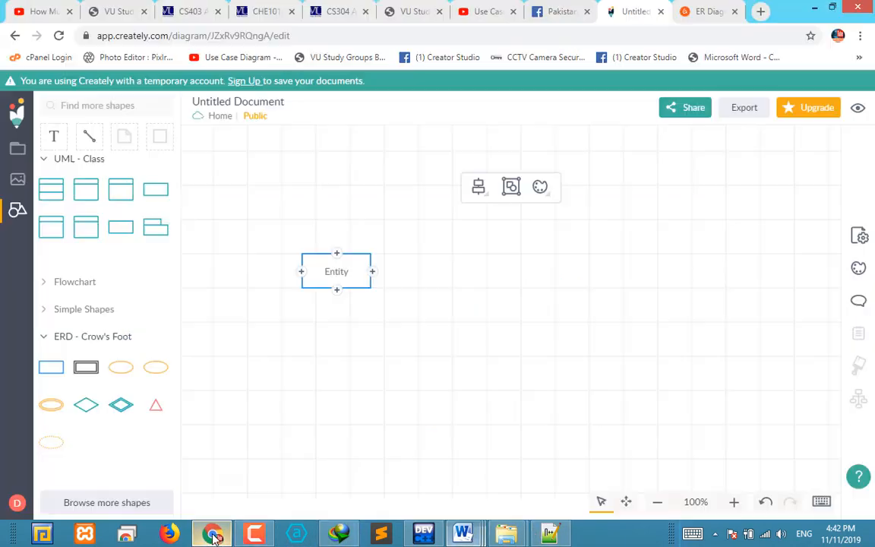
right_click(335, 279)
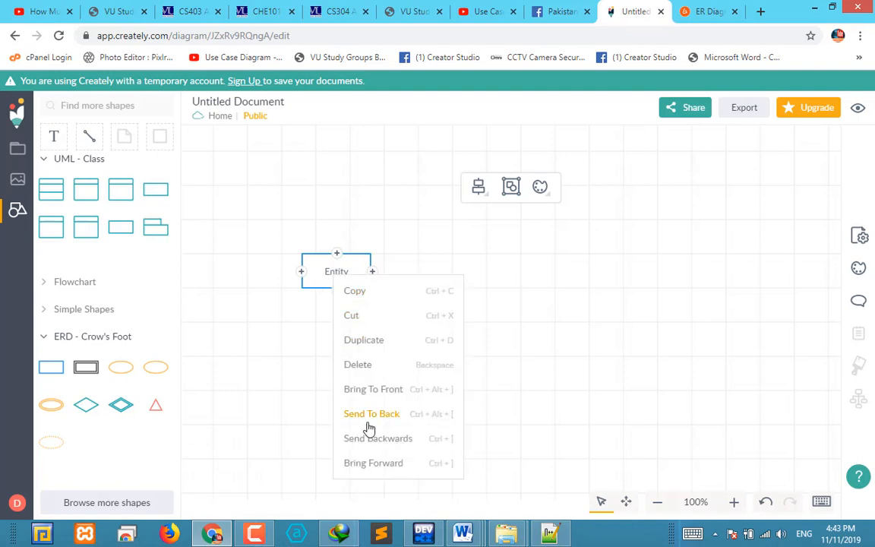
click(329, 271)
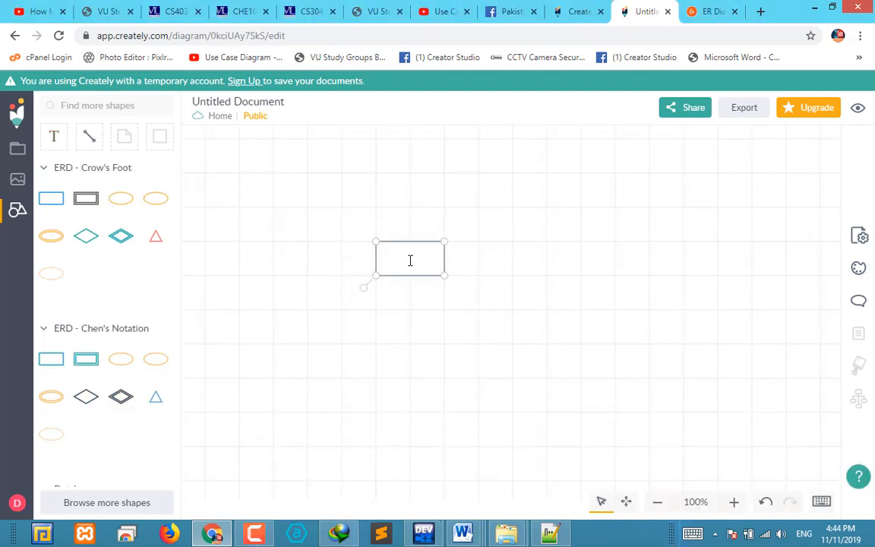
Copy "customers" from the Word assignment and paste it as the label of the entity on the Creately canvas
click(471, 538)
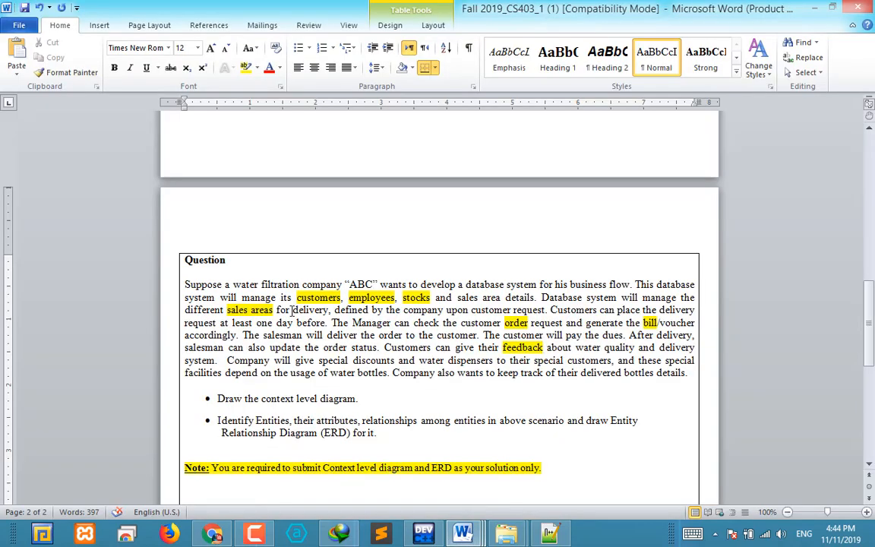
drag(298, 297, 339, 297)
key(ctrl+c)
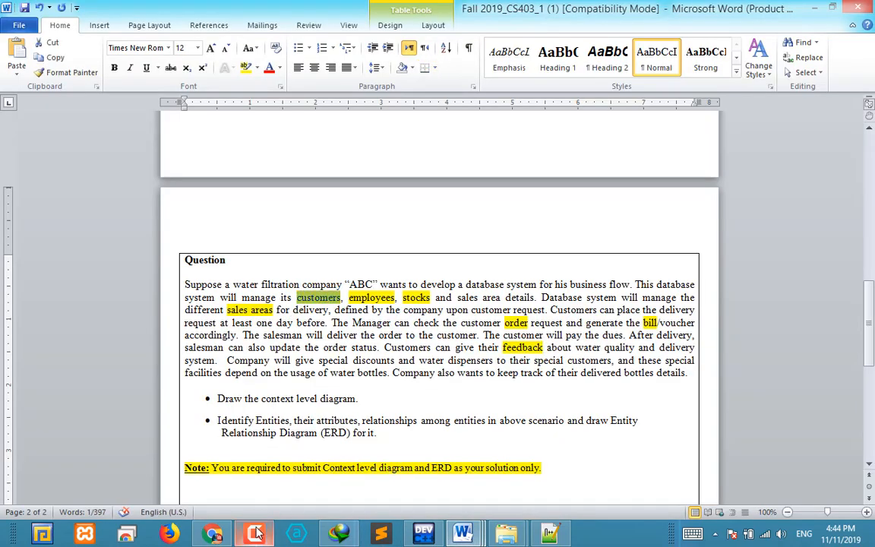
click(222, 537)
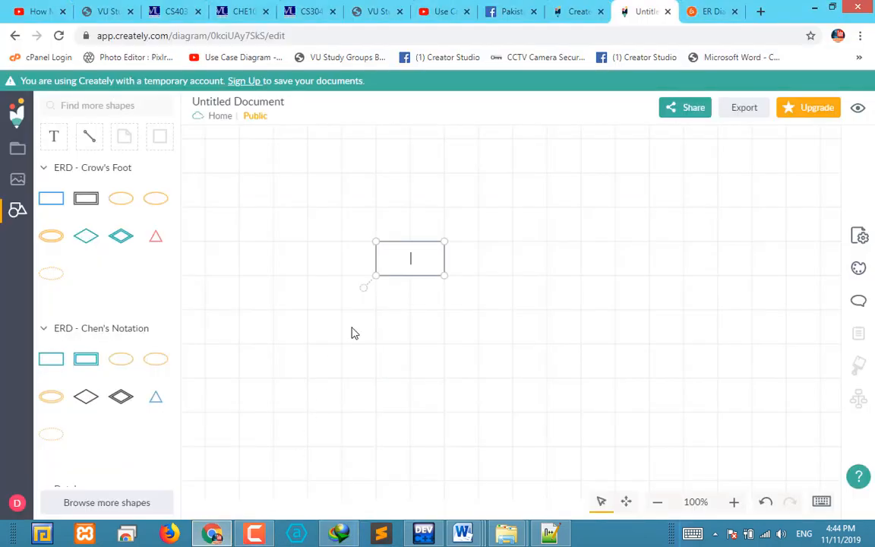
key(ctrl+v)
click(557, 321)
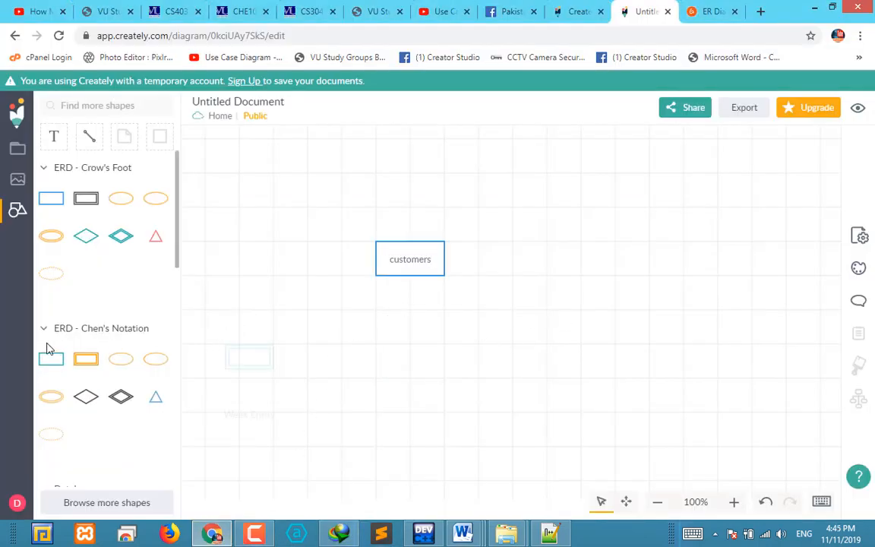
Add a Crow's Foot entity beside customers and label it "employees", copied from the Word assignment's Question paragraph
drag(59, 205, 490, 264)
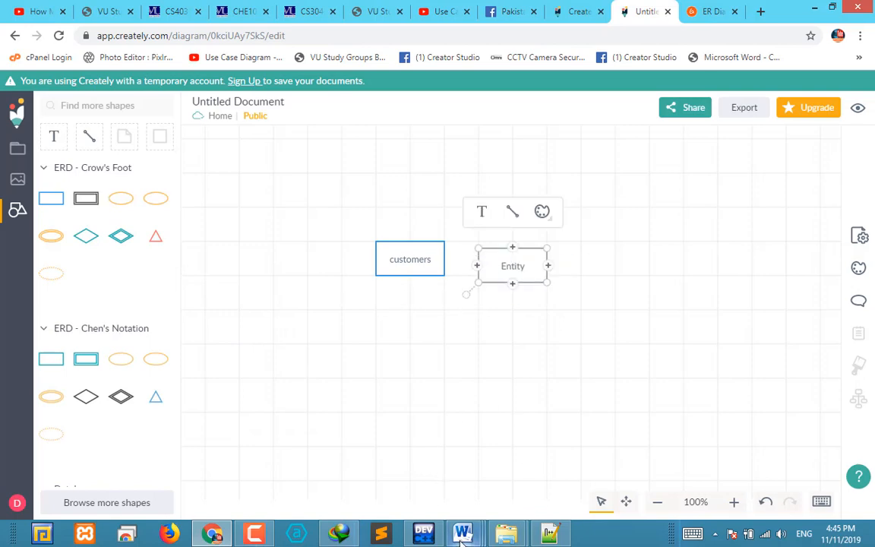
mouse_move(463, 534)
click(490, 489)
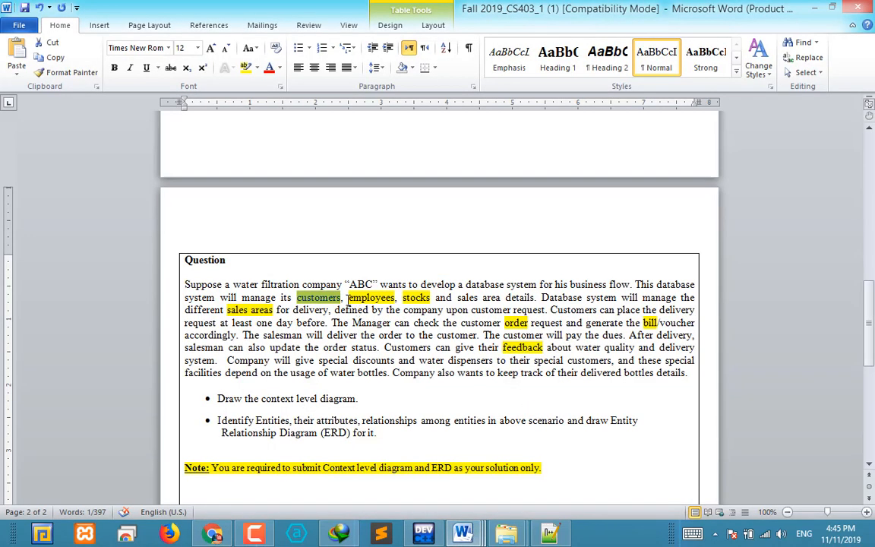
drag(348, 297, 396, 297)
key(ctrl+c)
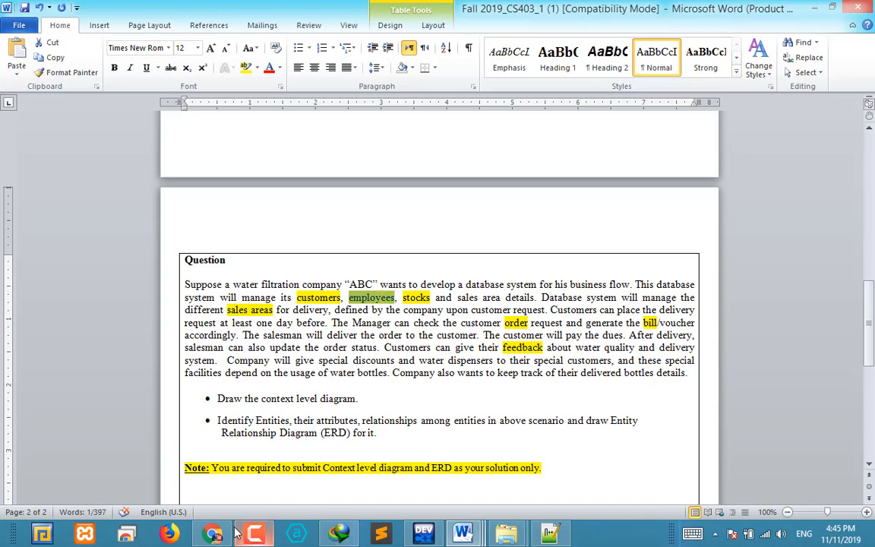
click(212, 534)
double_click(515, 272)
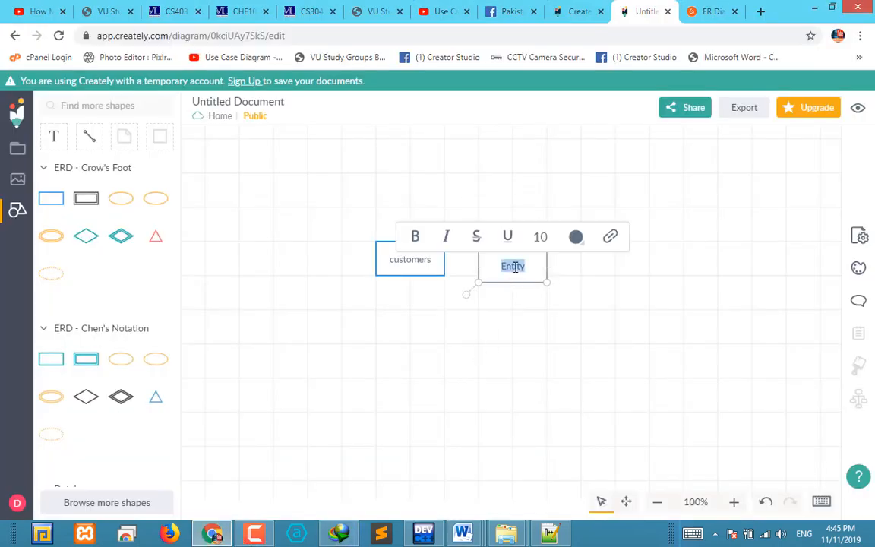
key(ctrl+v)
click(490, 415)
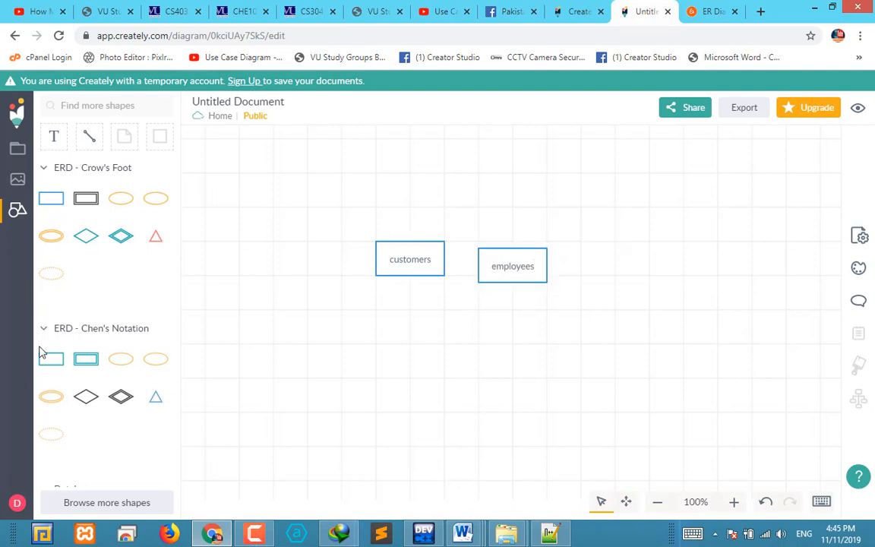
Add a Crow's Foot entity below customers and employees and label it "stocks", taken from the Word assignment
mouse_move(67, 207)
drag(67, 207, 411, 325)
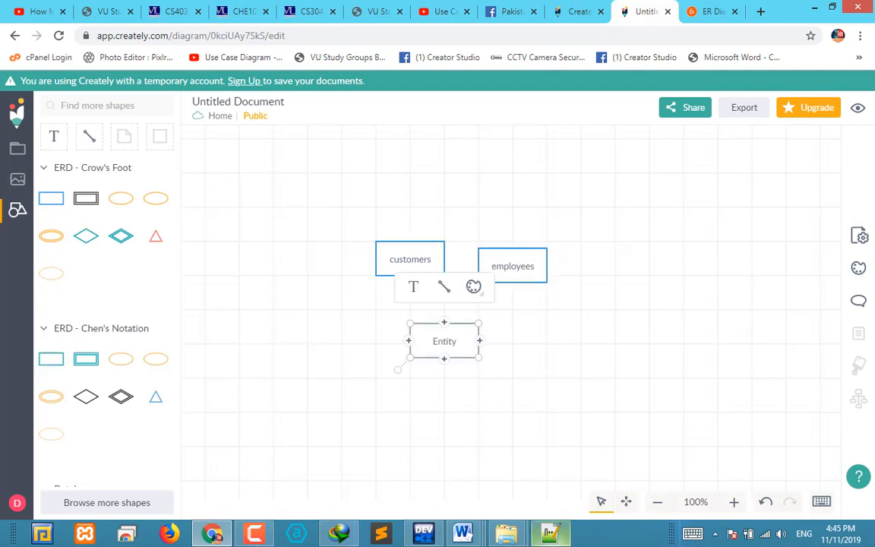
click(481, 476)
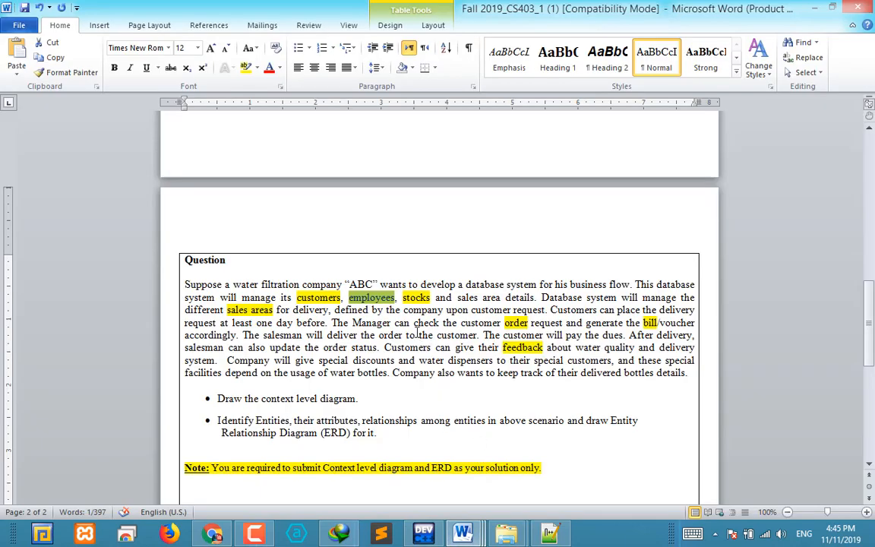
drag(403, 298, 431, 300)
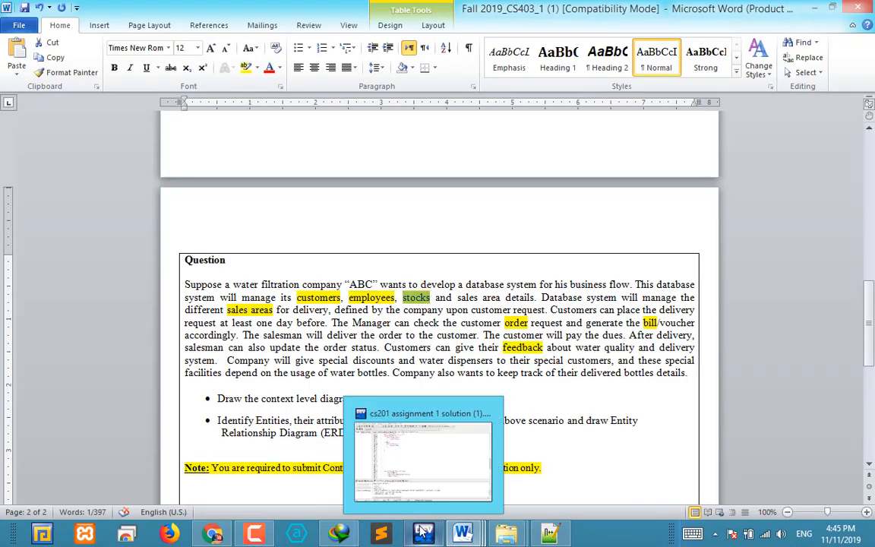
mouse_move(477, 541)
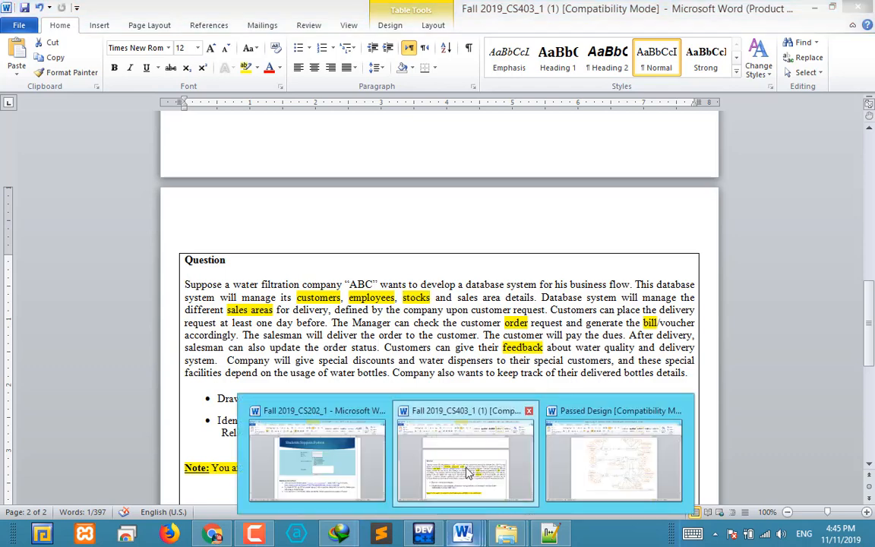
click(468, 473)
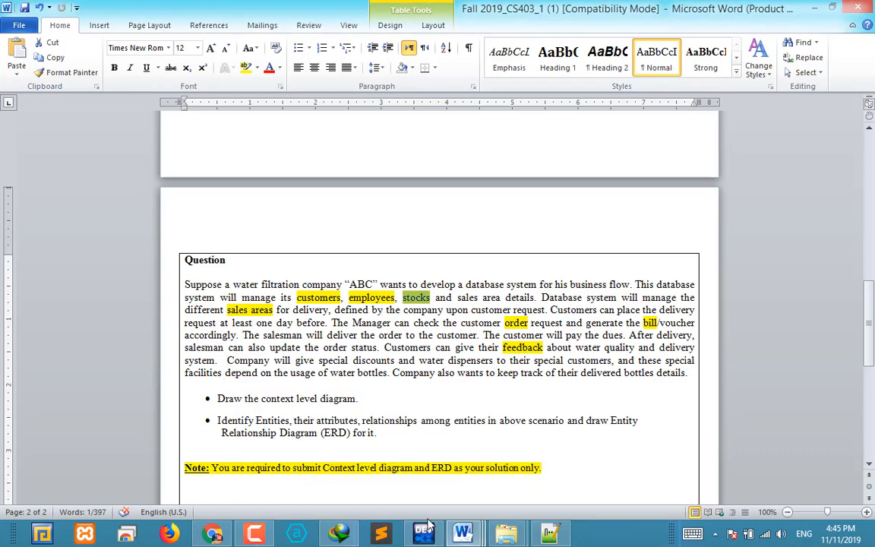
click(212, 534)
double_click(445, 341)
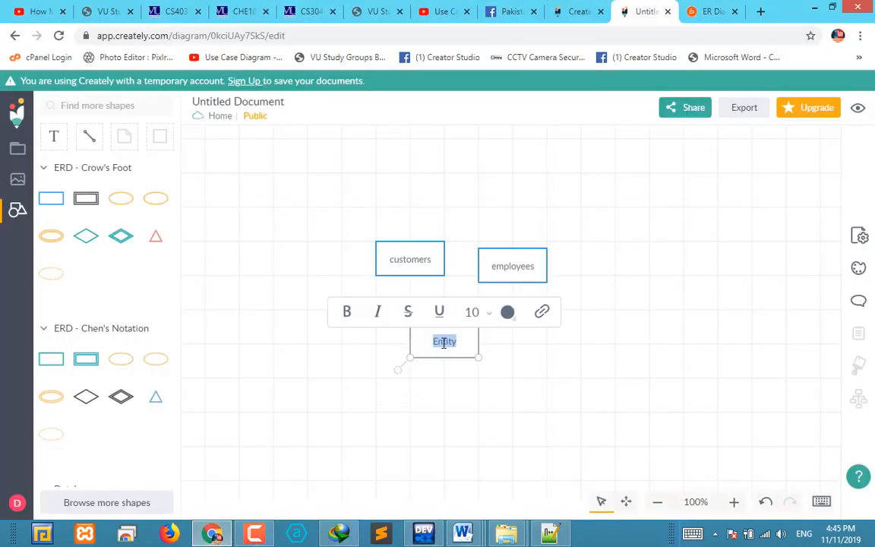
text(stocks)
click(551, 404)
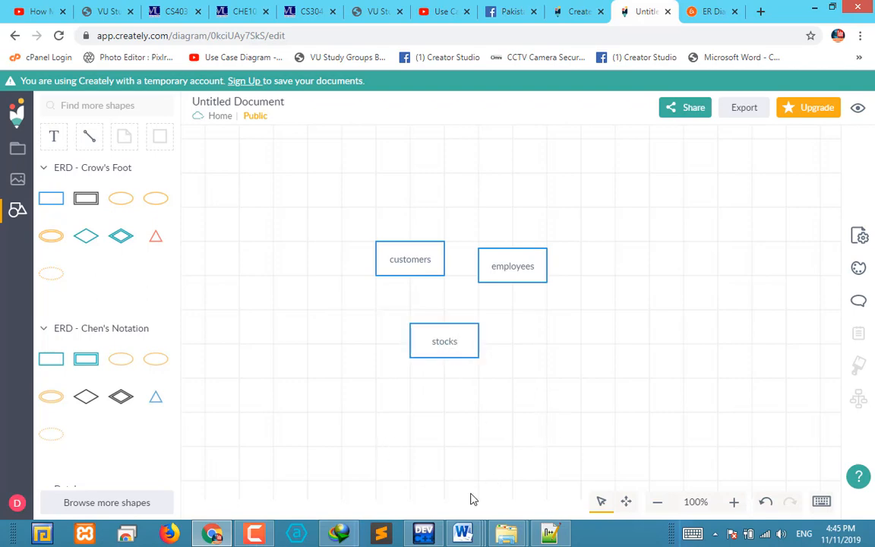
Copy "sales areas" from the Word assignment and paste it as the label of a new Crow's Foot entity beside stocks
mouse_move(466, 537)
click(472, 470)
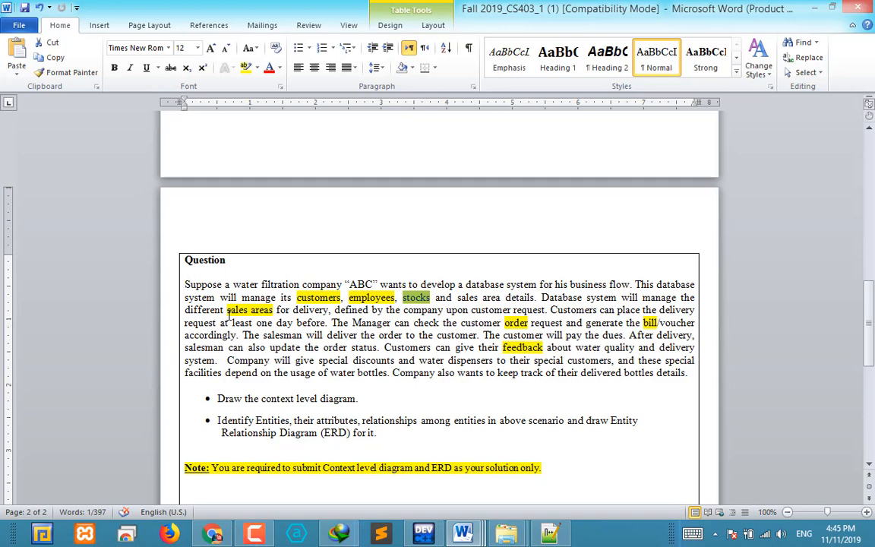
drag(228, 314, 273, 311)
key(ctrl+c)
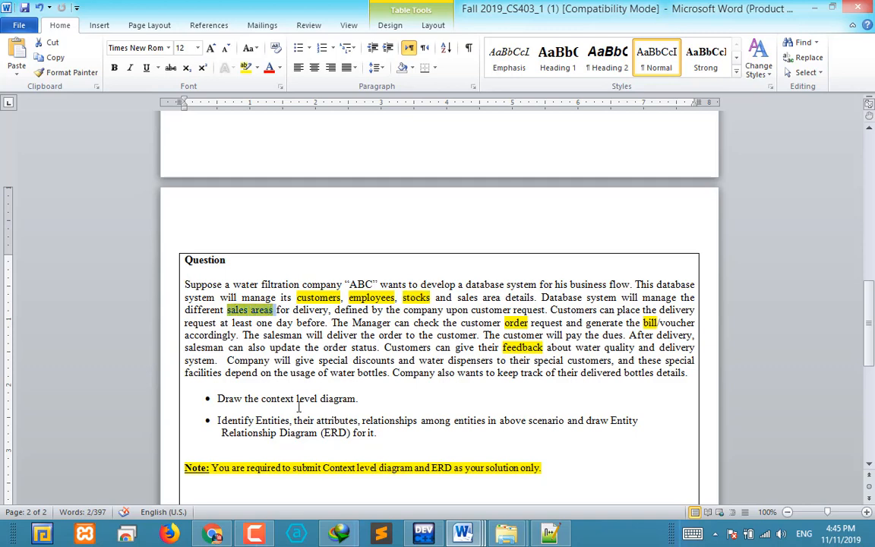
click(212, 535)
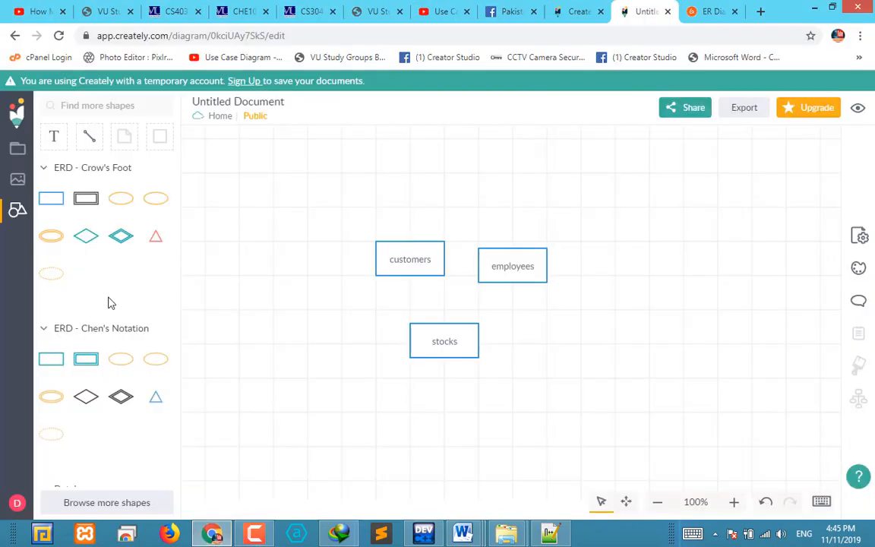
mouse_move(51, 355)
drag(51, 199, 554, 341)
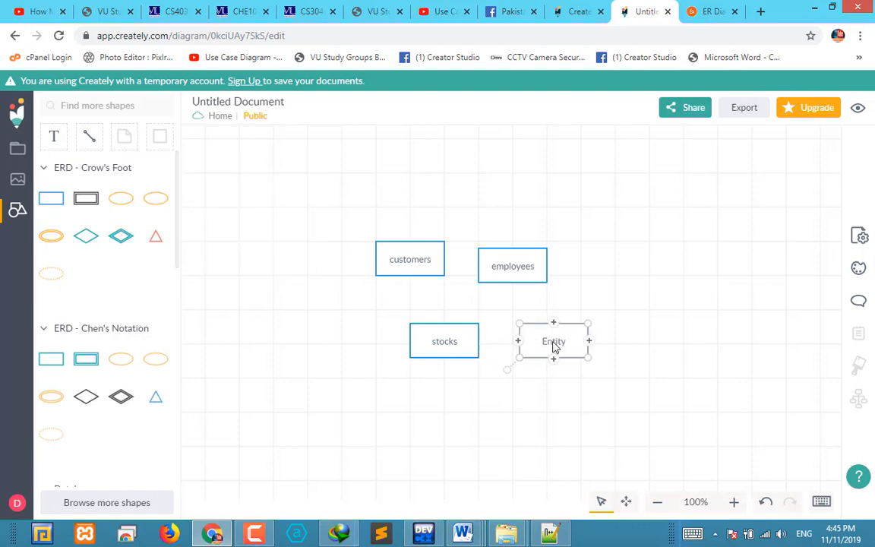
double_click(557, 341)
key(ctrl+v)
click(521, 414)
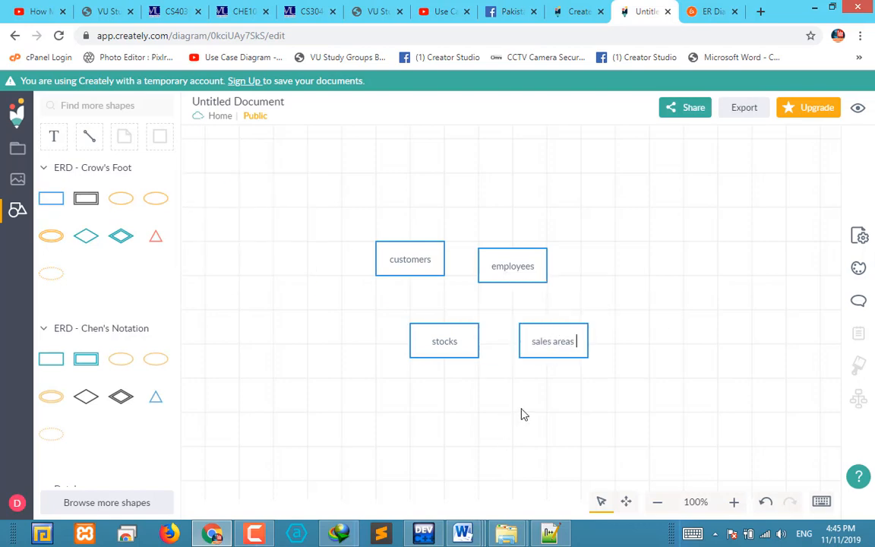
Copy "order" from the Word assignment and paste it as the label of a new Chen's Notation entity below stocks
mouse_move(463, 531)
click(488, 485)
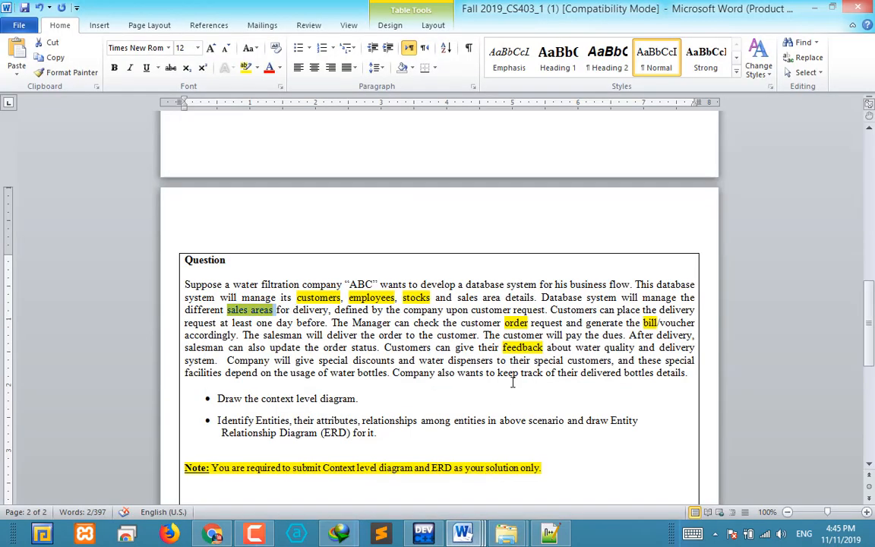
drag(504, 322, 529, 323)
key(ctrl+c)
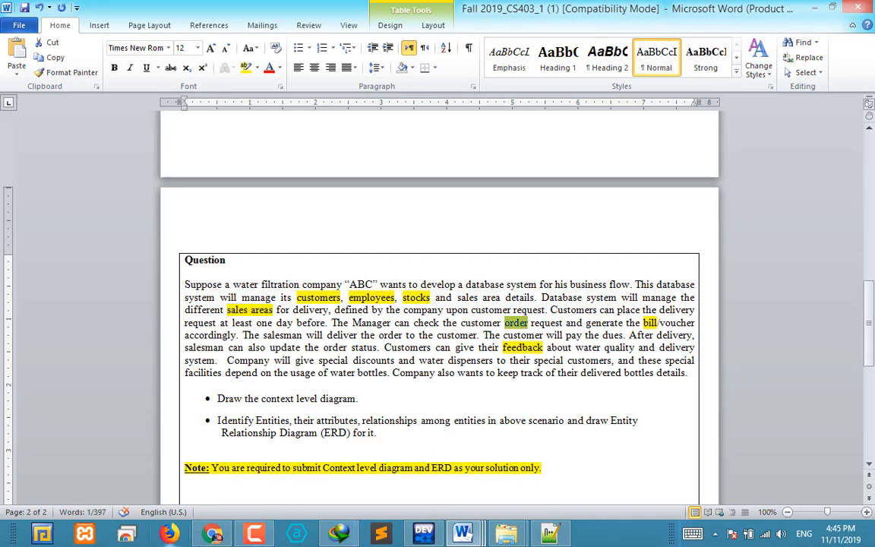
click(213, 538)
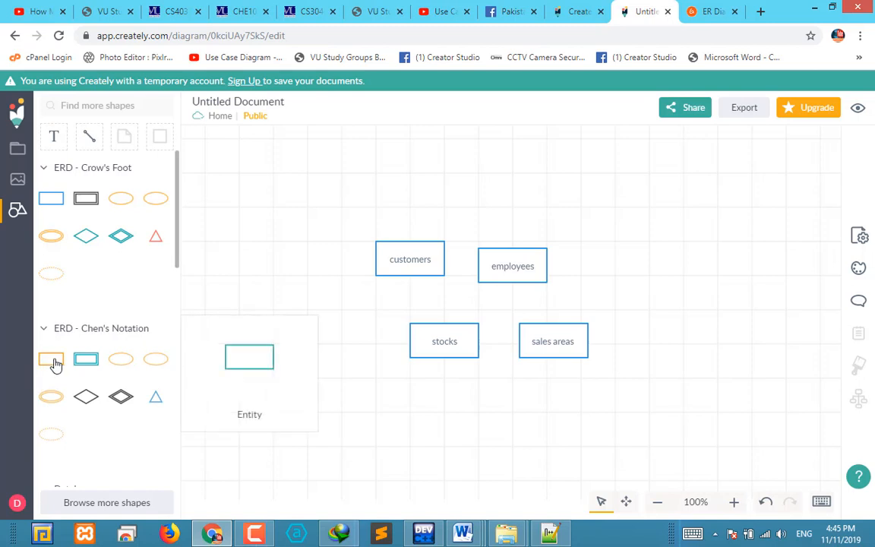
drag(55, 365, 440, 395)
double_click(445, 397)
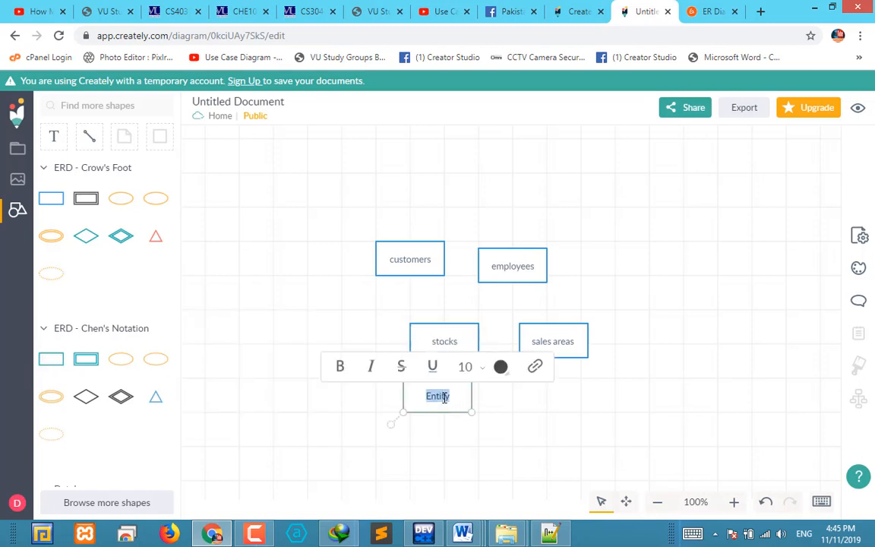
key(ctrl+v)
click(494, 454)
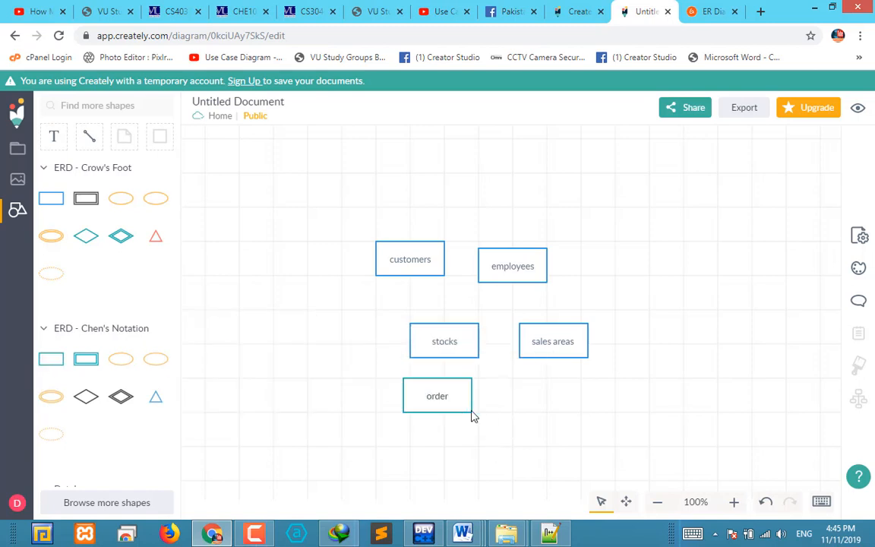
Add a Crow's Foot entity below sales areas, look up "bill/voucher" in the Word assignment, and label the entity "Bills"
drag(51, 198, 490, 386)
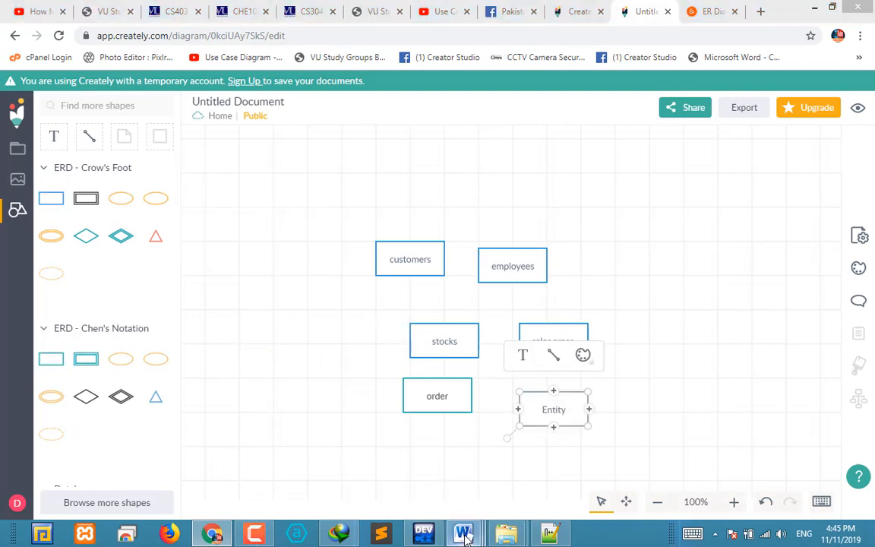
click(465, 535)
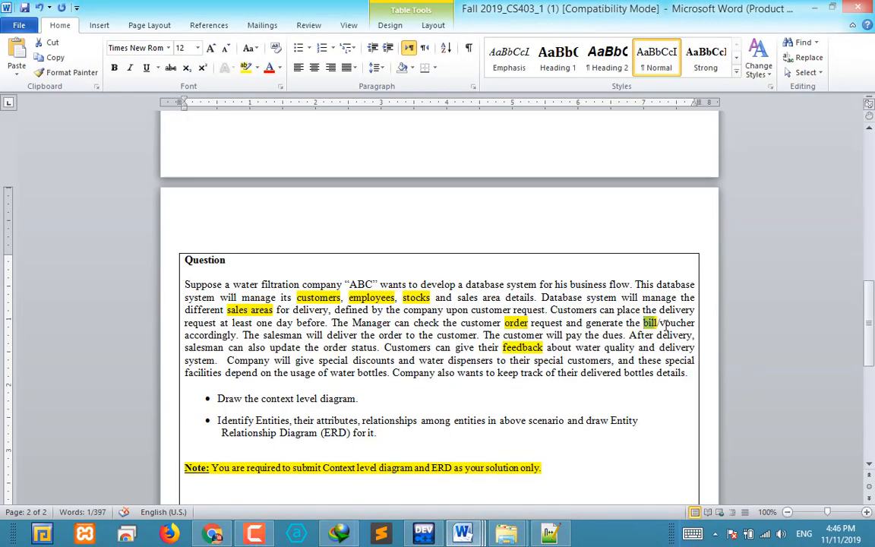
drag(645, 323, 698, 322)
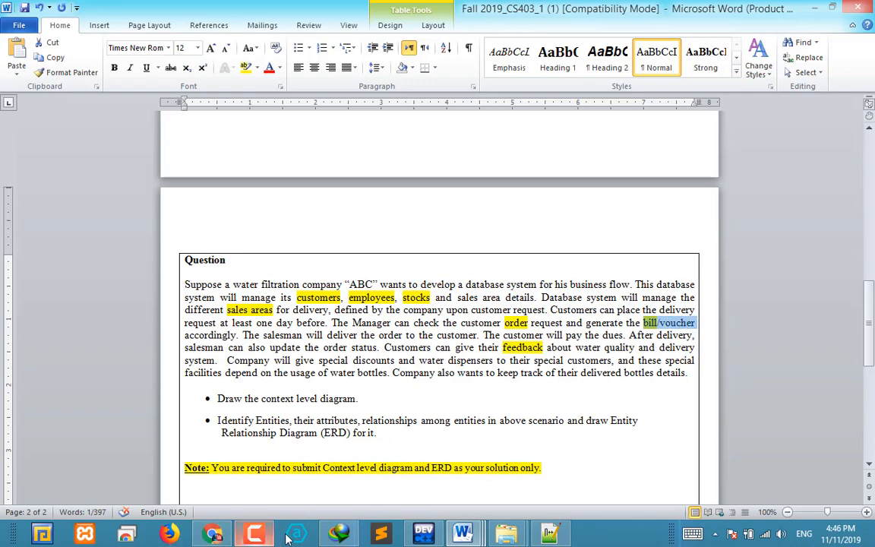
click(436, 535)
click(464, 535)
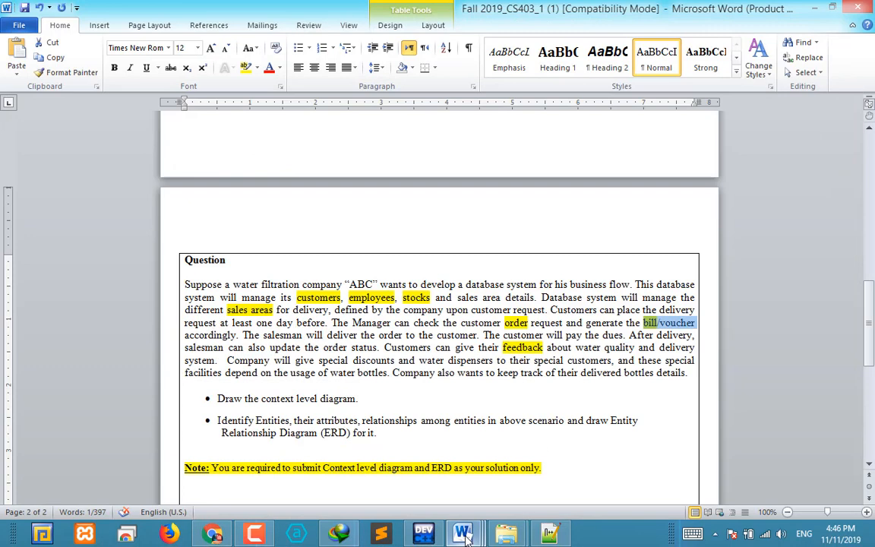
click(213, 535)
double_click(566, 409)
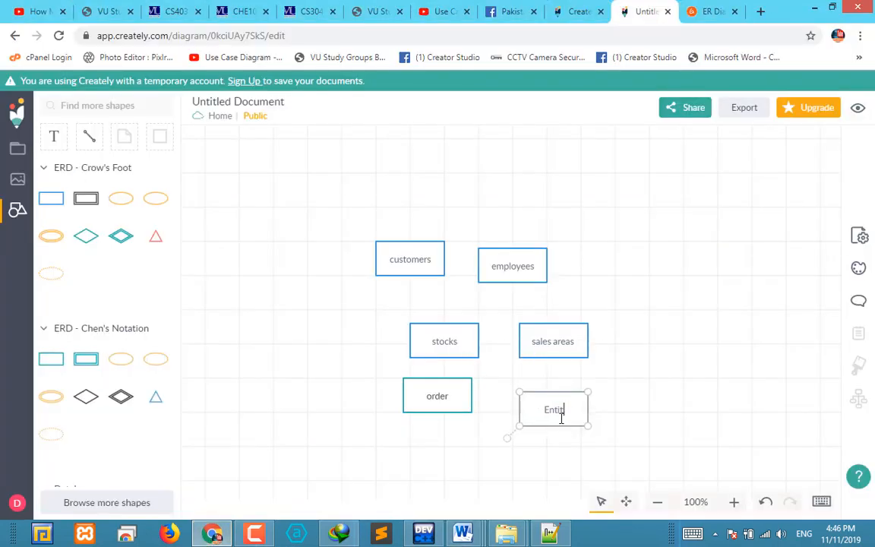
key(BackSpace)
key(BackSpace)
key(BackSpace)
key(BackSpace)
key(BackSpace)
key(BackSpace)
text(s)
click(658, 365)
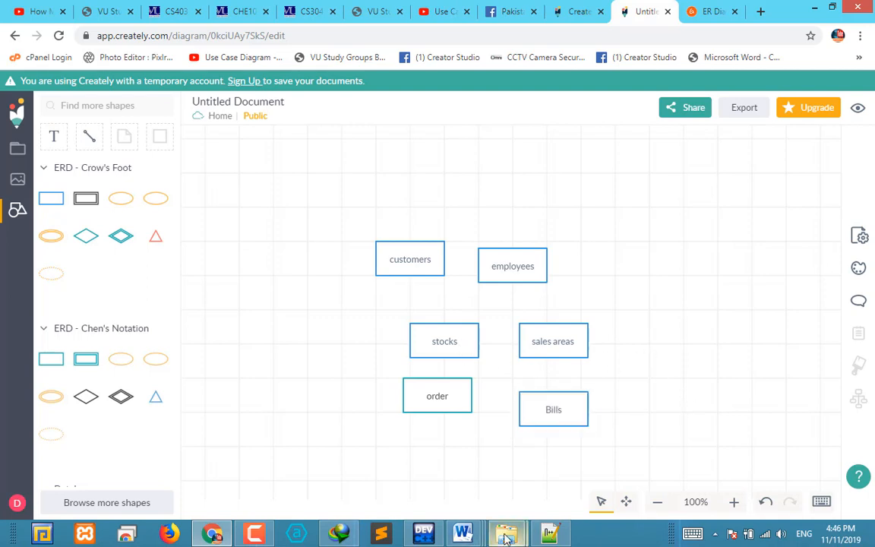
Take "feedback" from the Word assignment and use it to label a new Crow's Foot entity below order
mouse_move(462, 534)
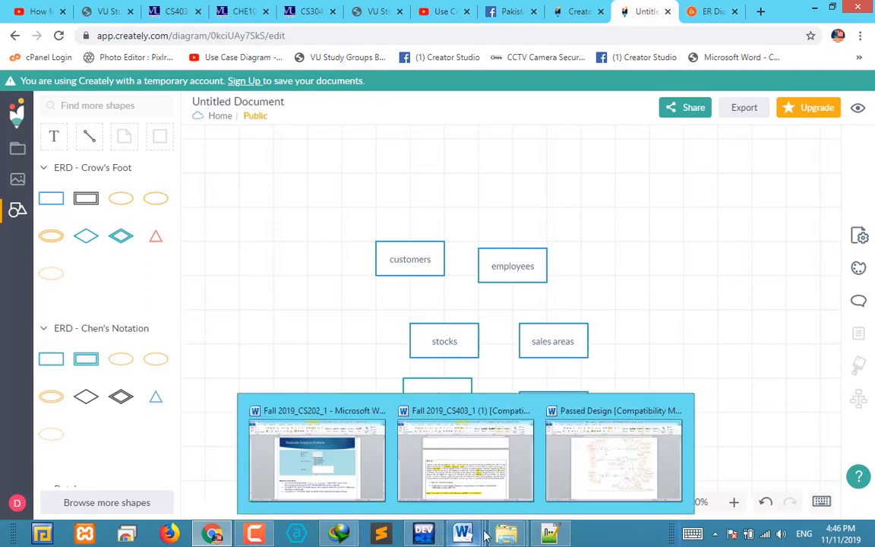
click(471, 474)
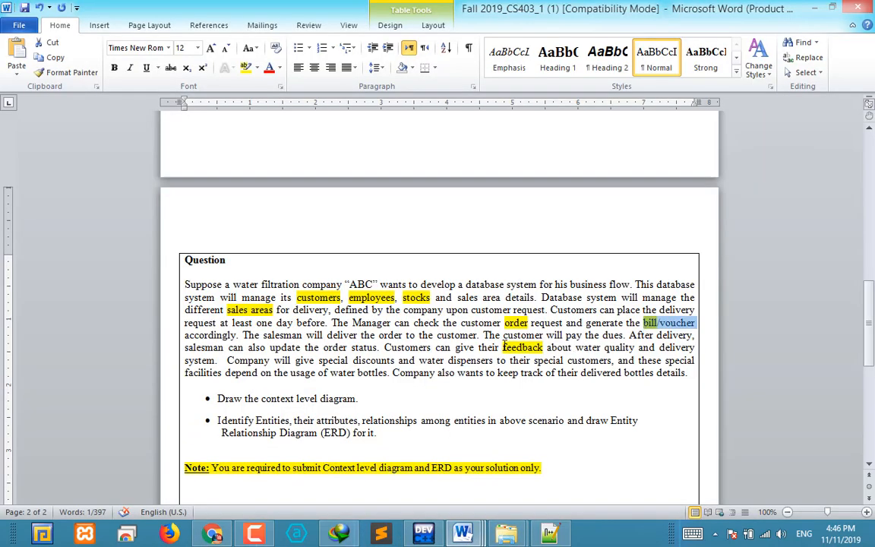
drag(504, 347, 543, 349)
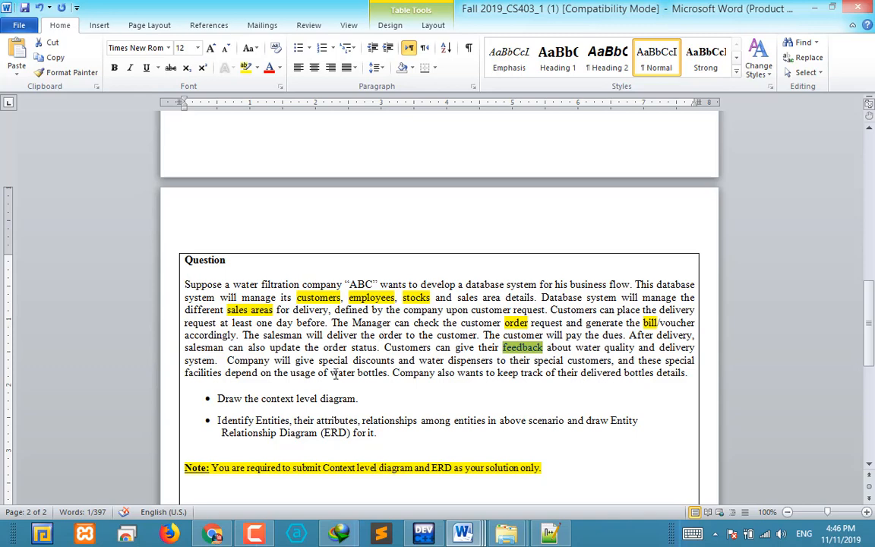
click(212, 535)
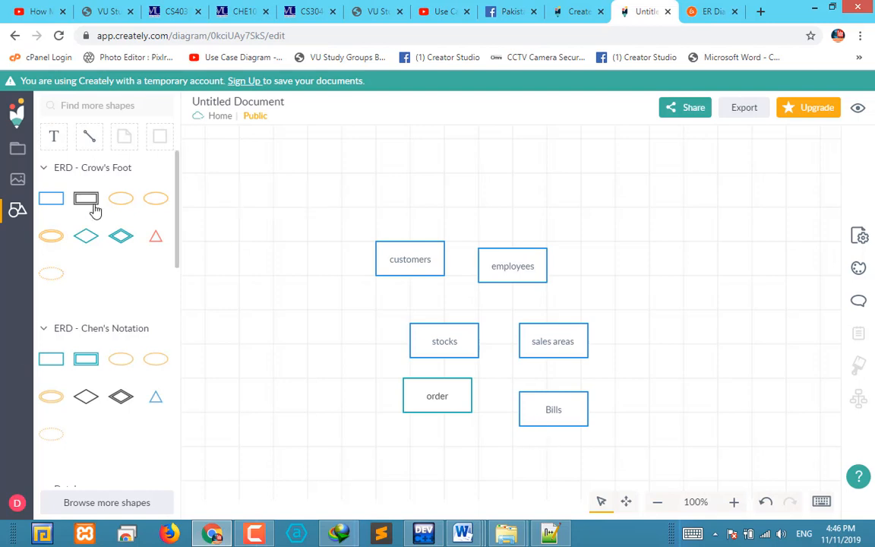
mouse_move(47, 211)
drag(47, 211, 414, 437)
double_click(447, 451)
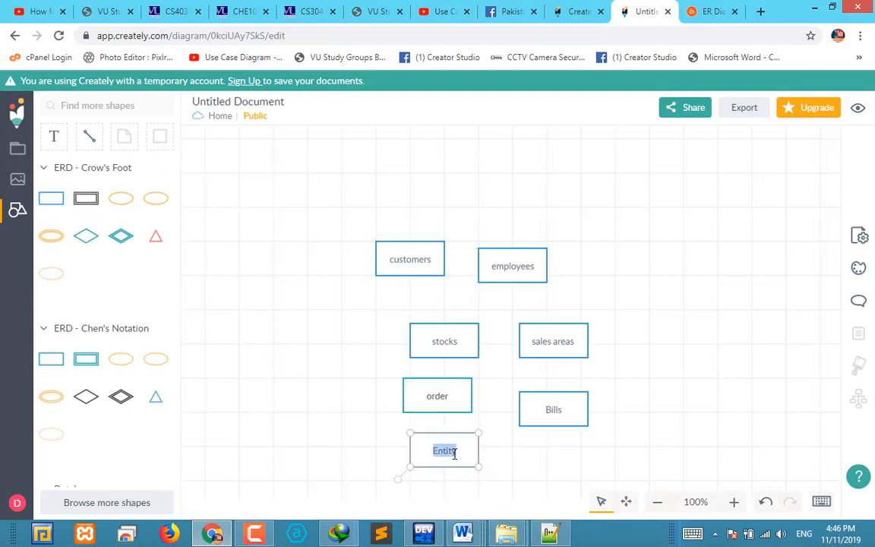
text(feedback)
click(522, 461)
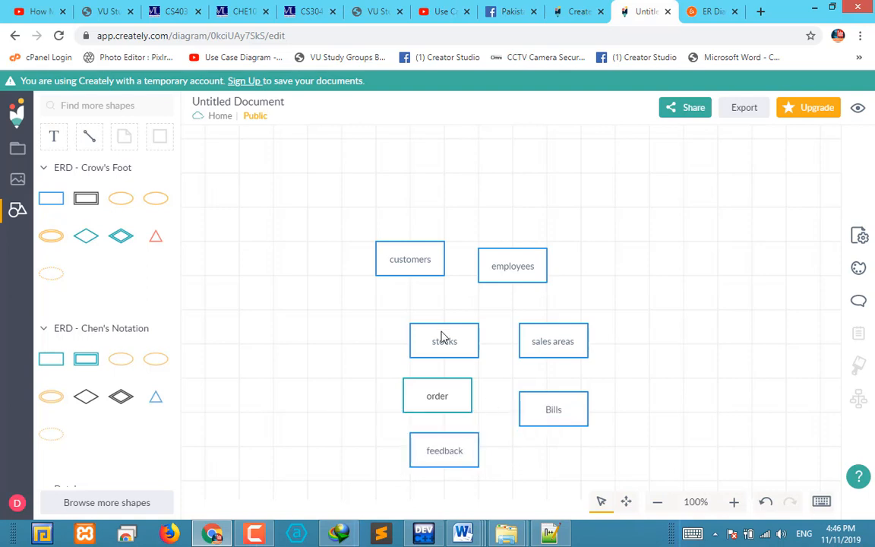
Spread out the top row by placing customers and employees far apart and moving order between them
drag(426, 267, 359, 274)
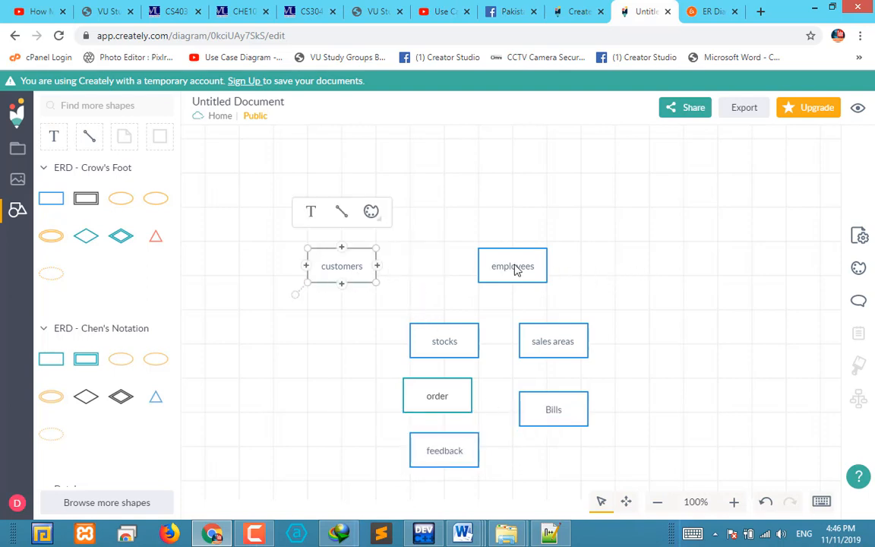
drag(515, 270, 670, 219)
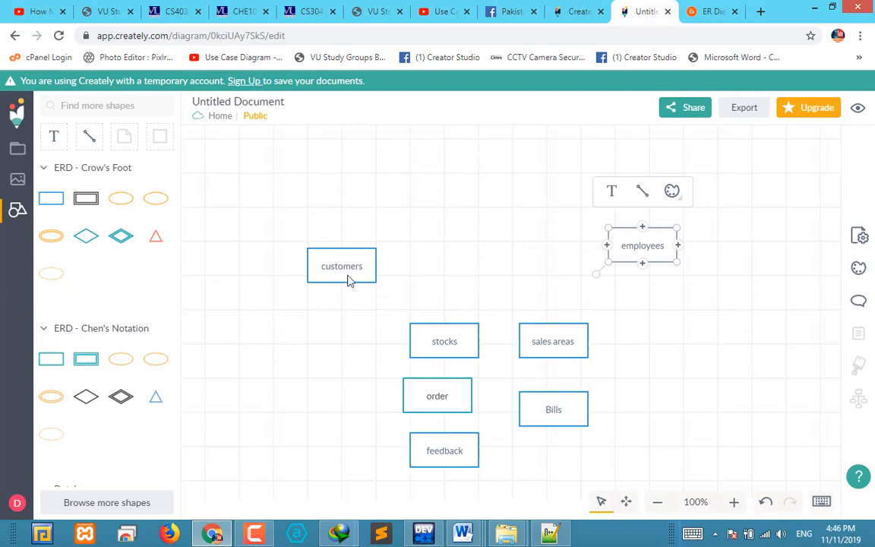
drag(349, 281, 308, 268)
drag(455, 402, 458, 262)
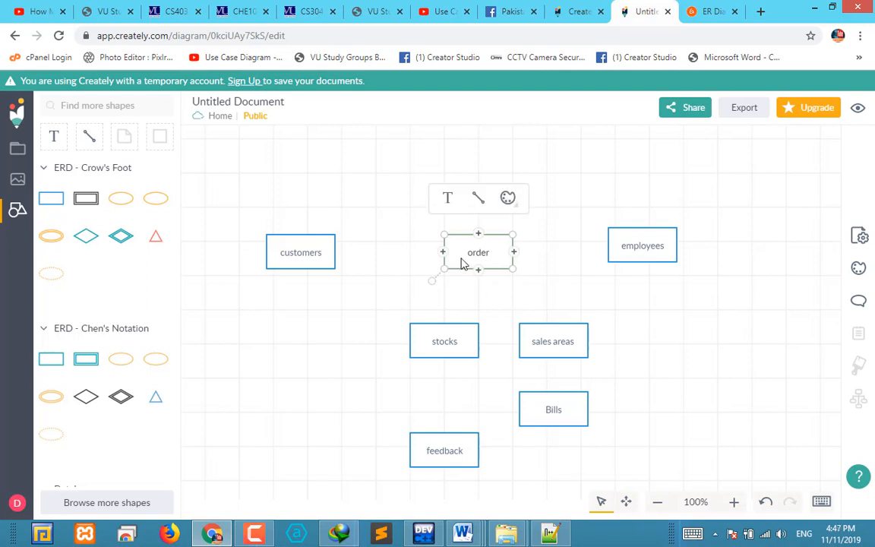
Try to replace the order entity with a new Crow's Foot entity in the same place, and undo the replacement
key(Delete)
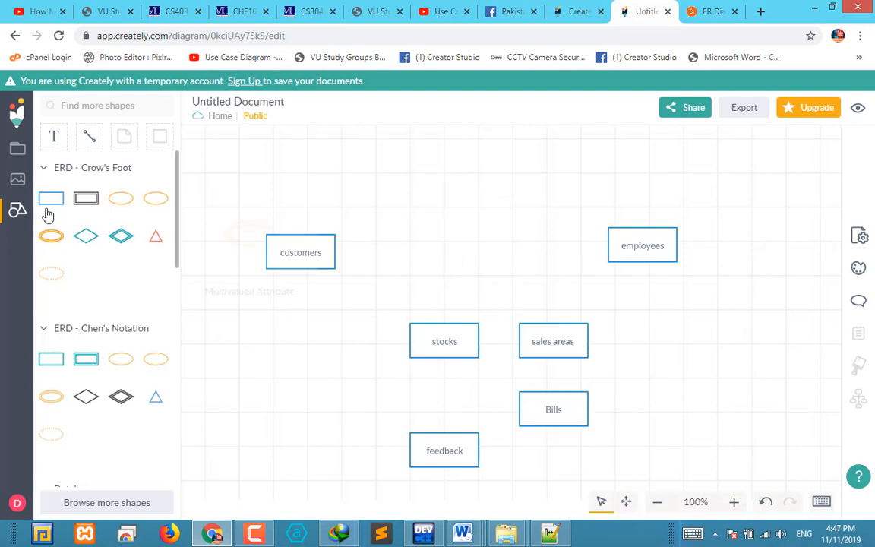
drag(49, 200, 452, 260)
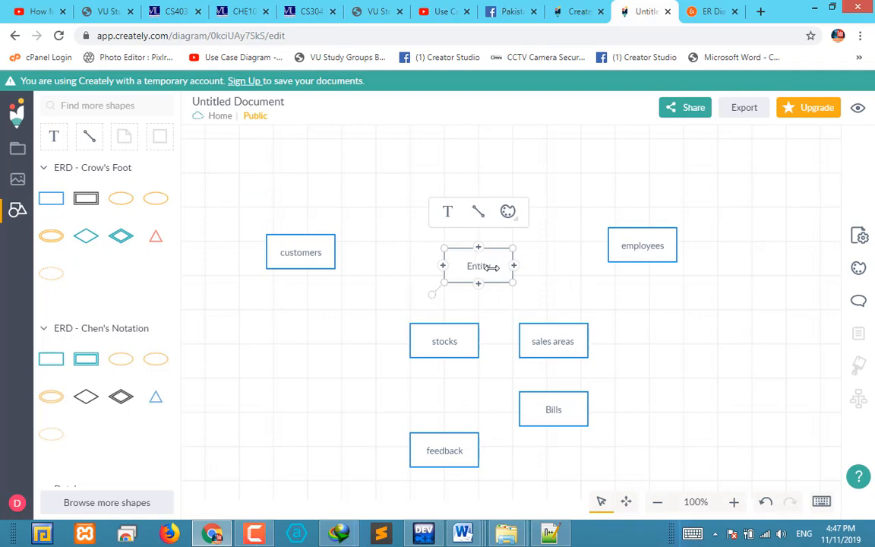
click(580, 288)
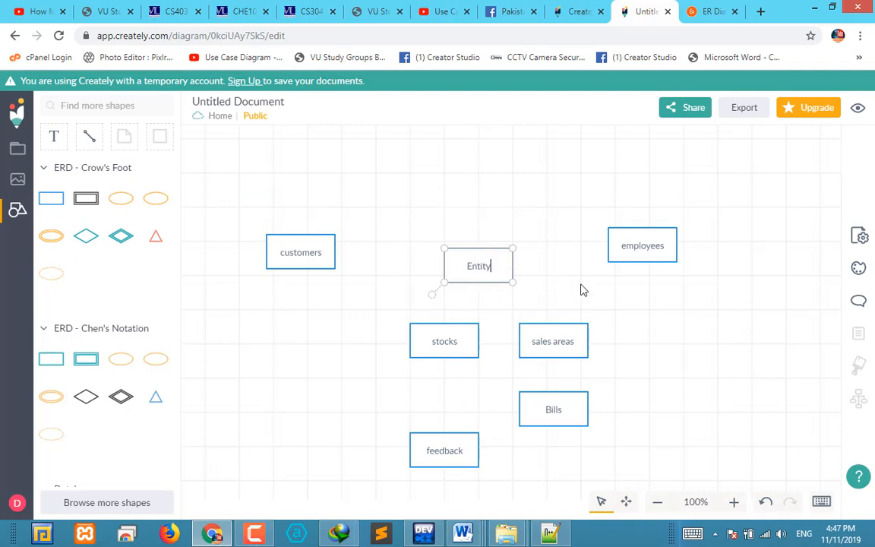
click(490, 268)
double_click(491, 266)
click(572, 282)
key(ctrl+z)
key(ctrl+z)
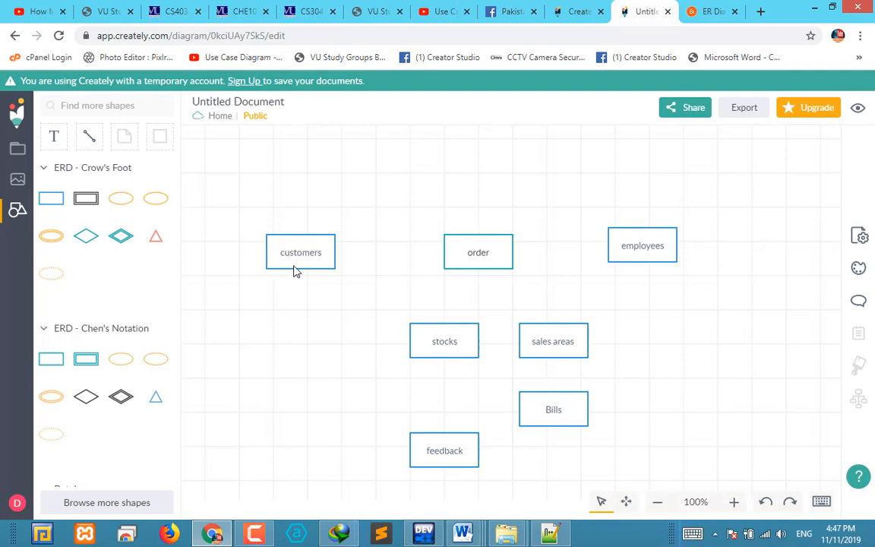
Align customers and order in one row, move employees below, and place stocks at the far end of that row
click(478, 261)
drag(478, 261, 480, 269)
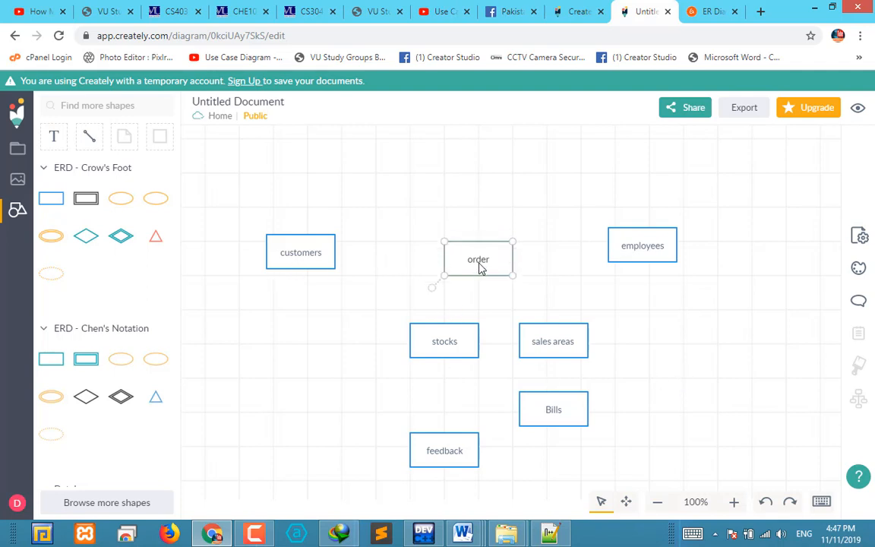
drag(299, 251, 299, 258)
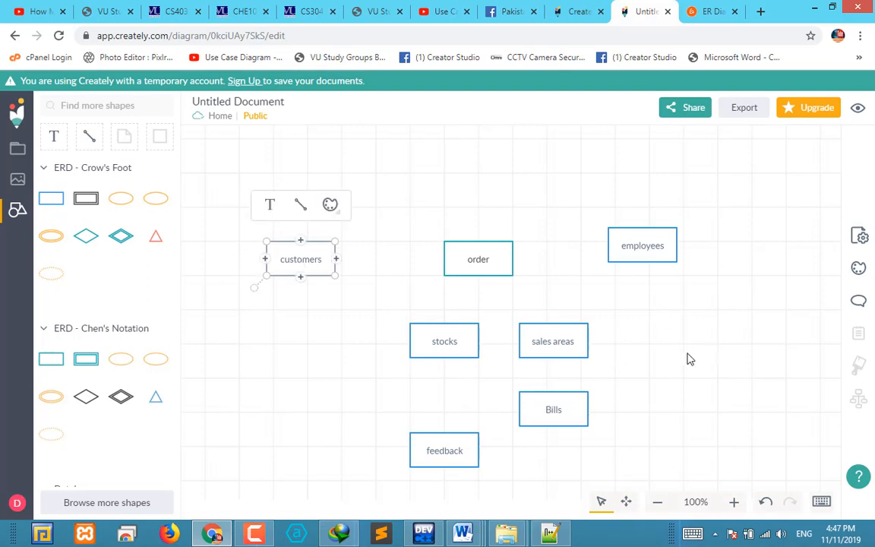
drag(658, 256, 686, 442)
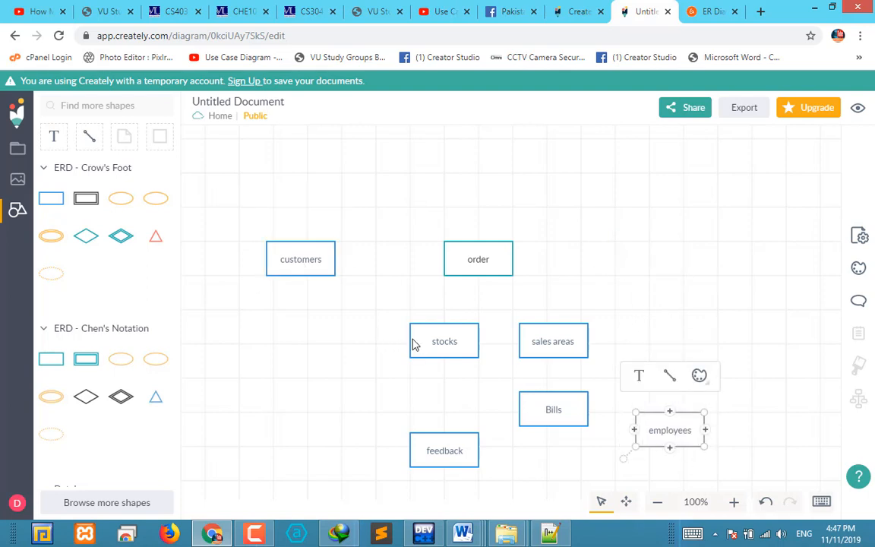
drag(424, 349, 673, 254)
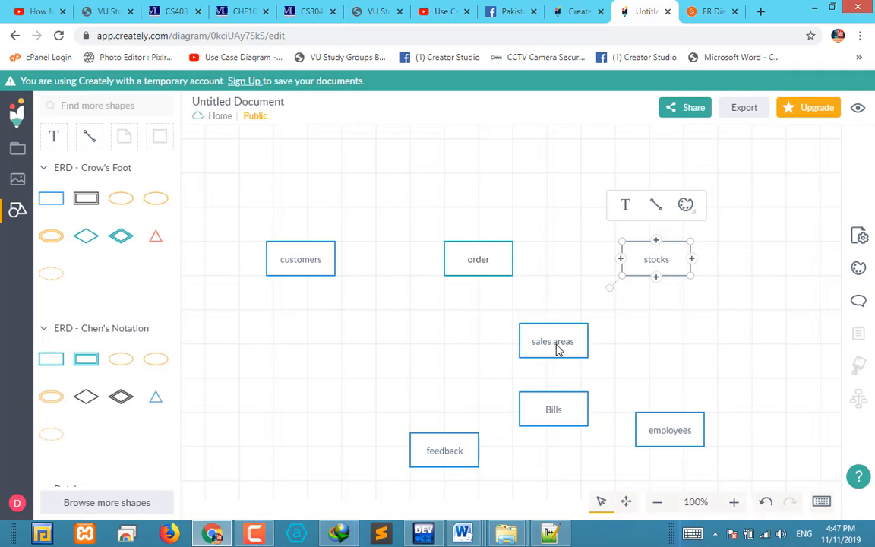
Arrange the remaining entities around the row: Bills above order, sales areas below order, feedback below customers, and employees below stocks
drag(557, 348, 462, 397)
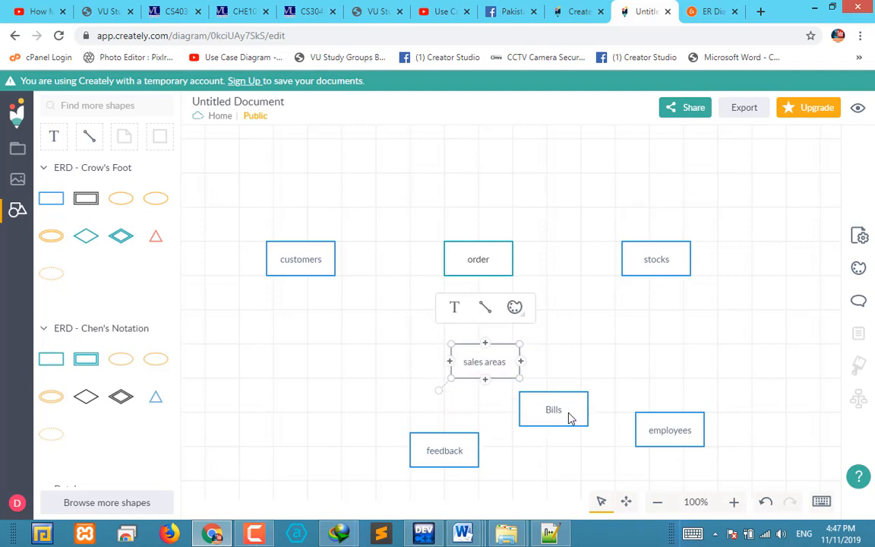
drag(547, 424, 485, 136)
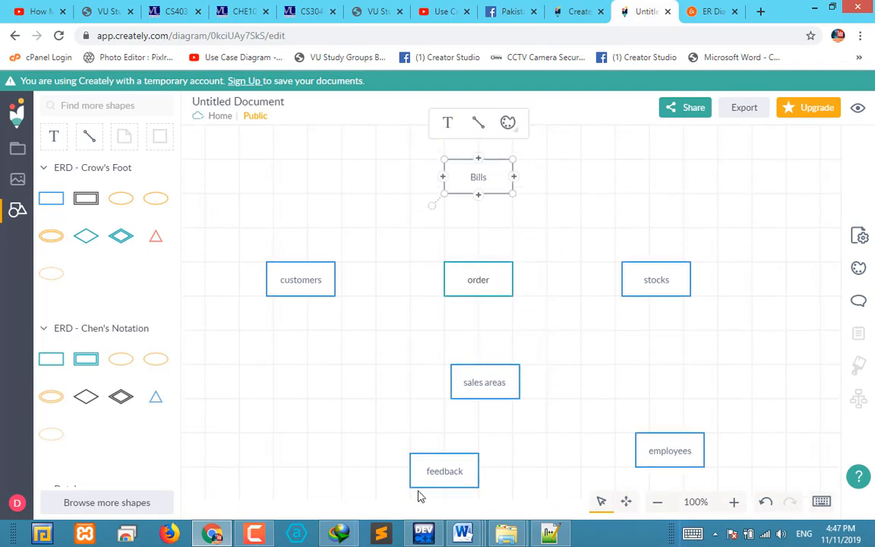
drag(441, 479, 319, 396)
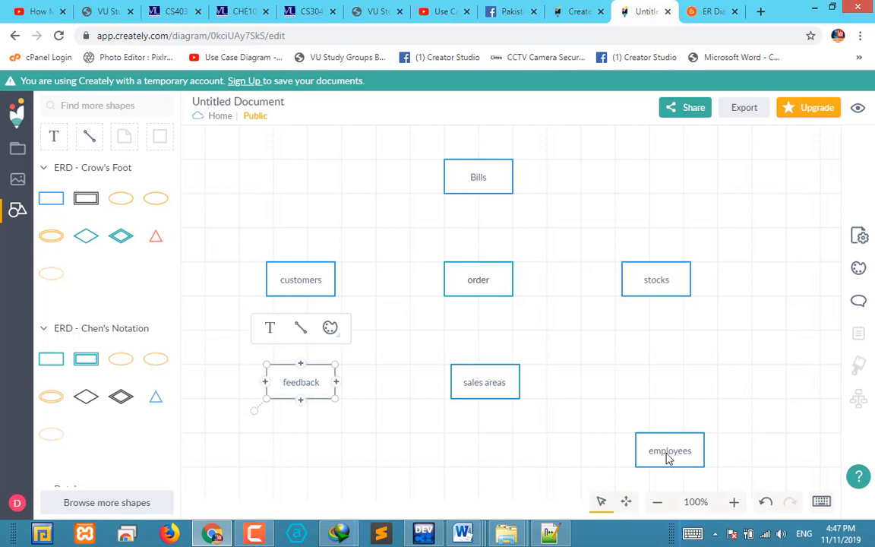
drag(695, 447, 268, 172)
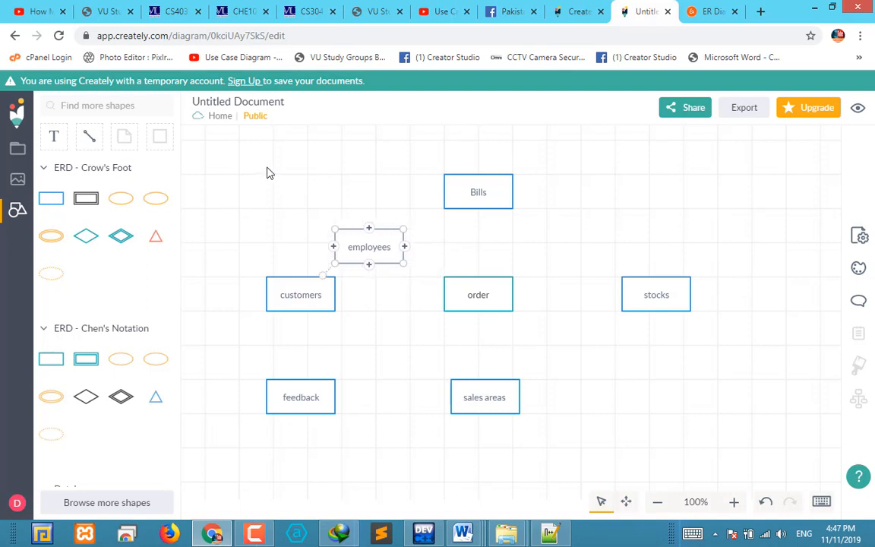
drag(338, 231, 308, 189)
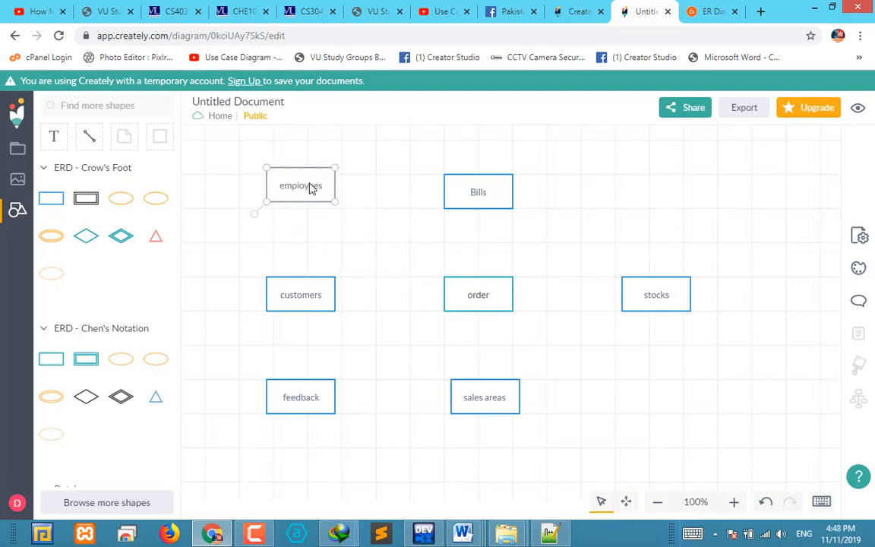
drag(310, 189, 680, 399)
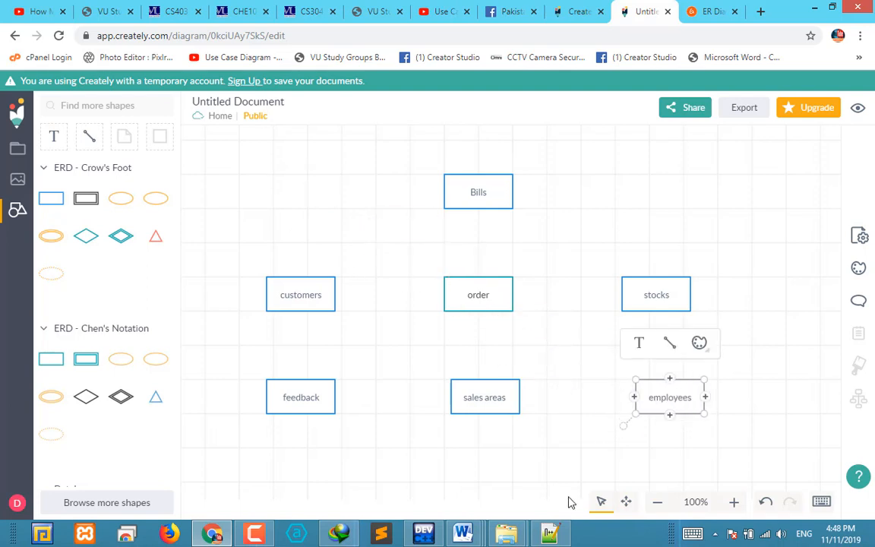
click(608, 461)
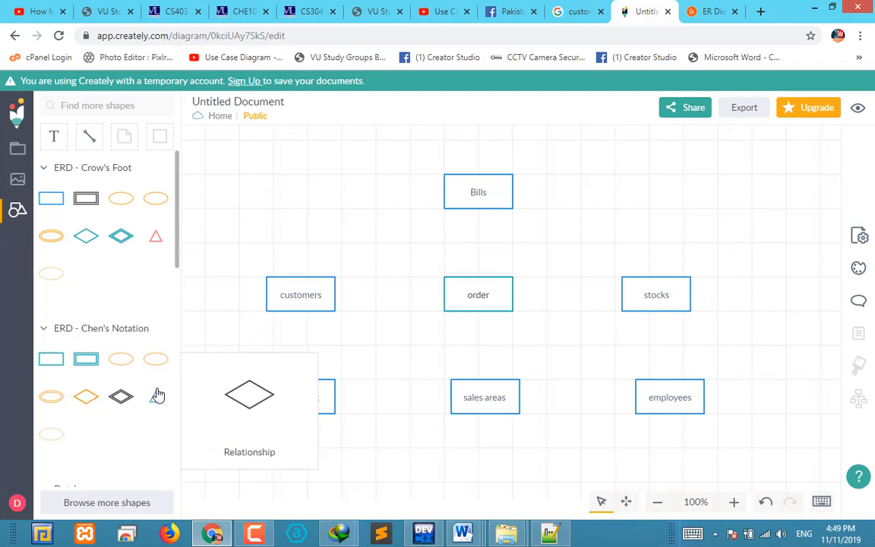
Add a Chen's Notation relationship diamond between customers and order, shifting customers outward and shrinking the diamond to fit the gap
drag(121, 396, 394, 307)
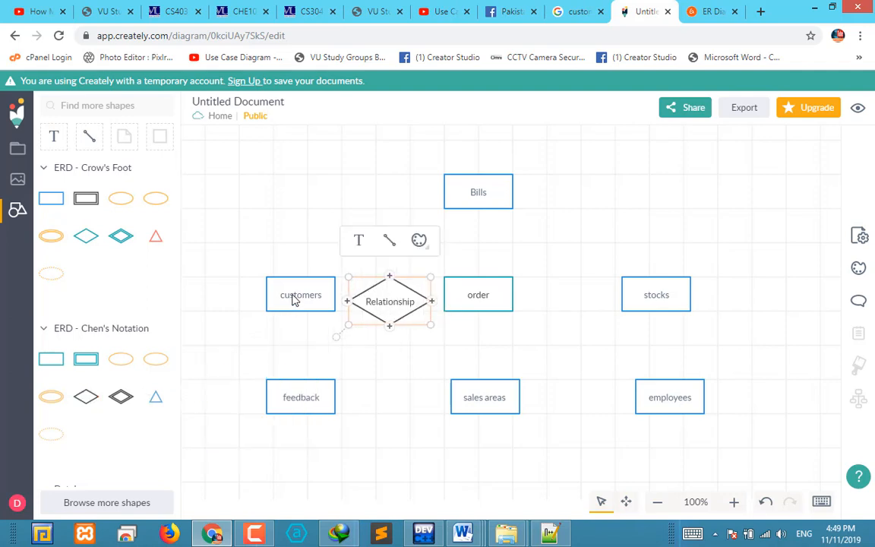
drag(294, 301, 267, 296)
click(403, 304)
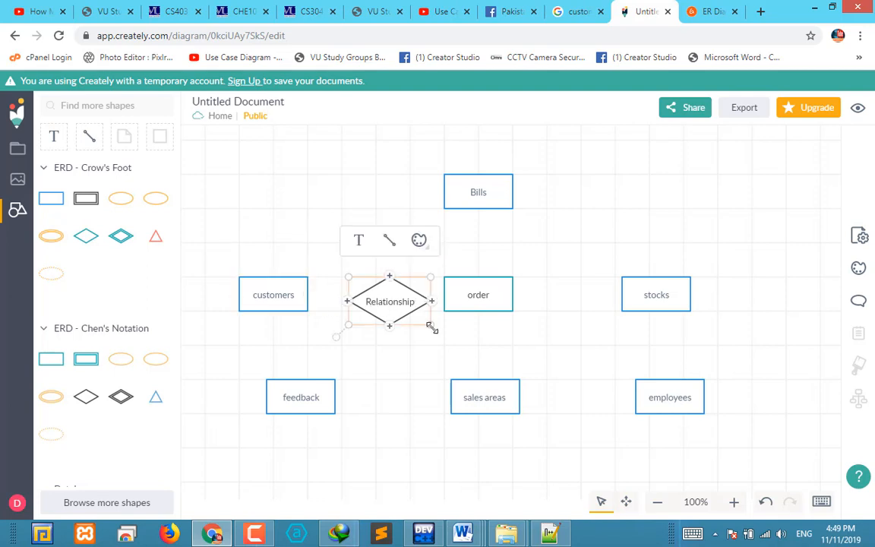
drag(431, 326, 401, 303)
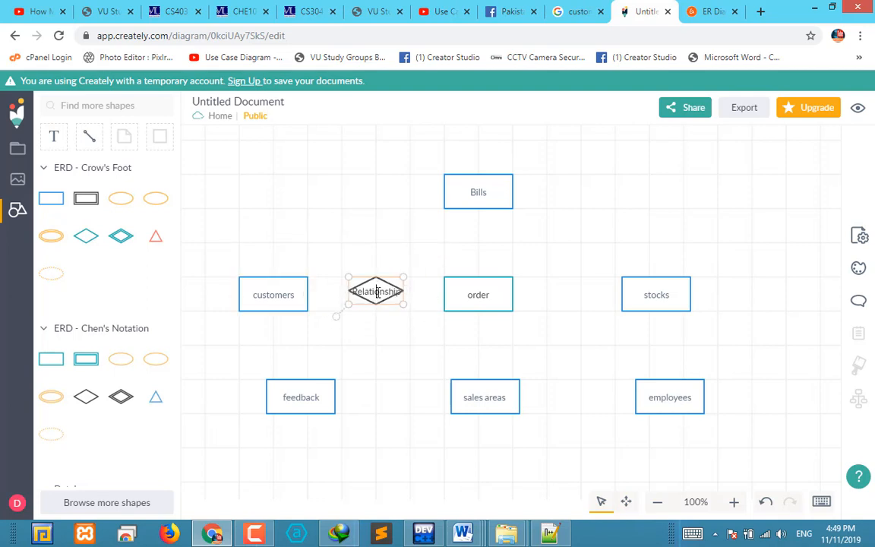
Label the relationship diamond "Makes" and nudge it down in line with customers and order
double_click(377, 293)
text(Makes)
click(359, 301)
click(377, 297)
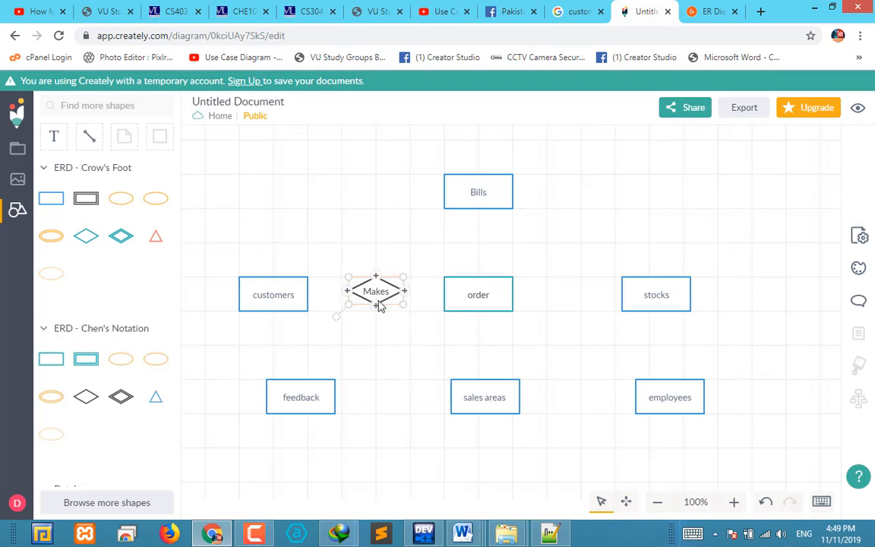
drag(380, 304, 377, 309)
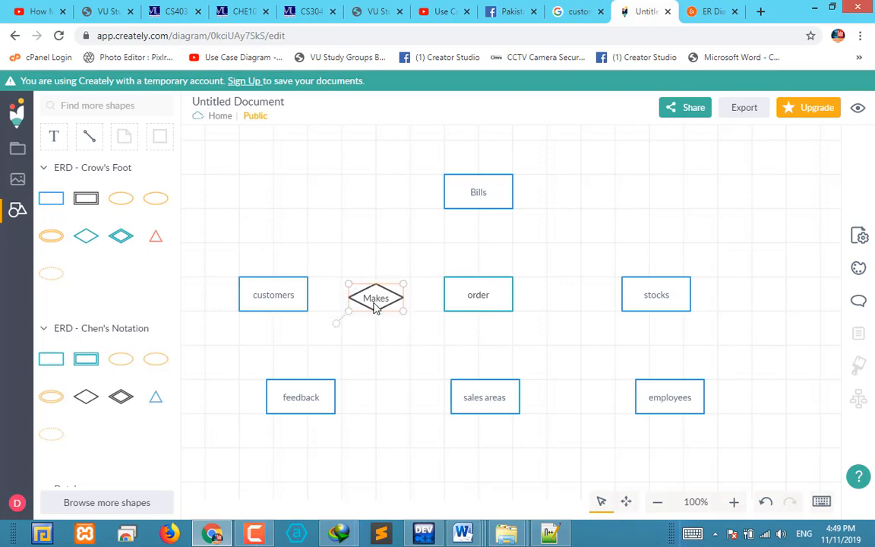
click(396, 337)
Draw a connector from the Makes relationship to the facing side of the customers entity
click(307, 302)
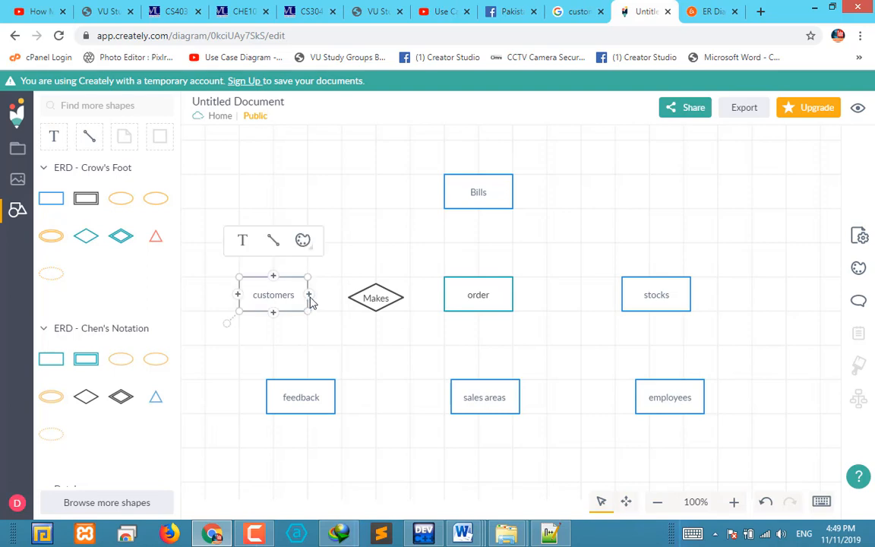
mouse_move(311, 302)
click(328, 320)
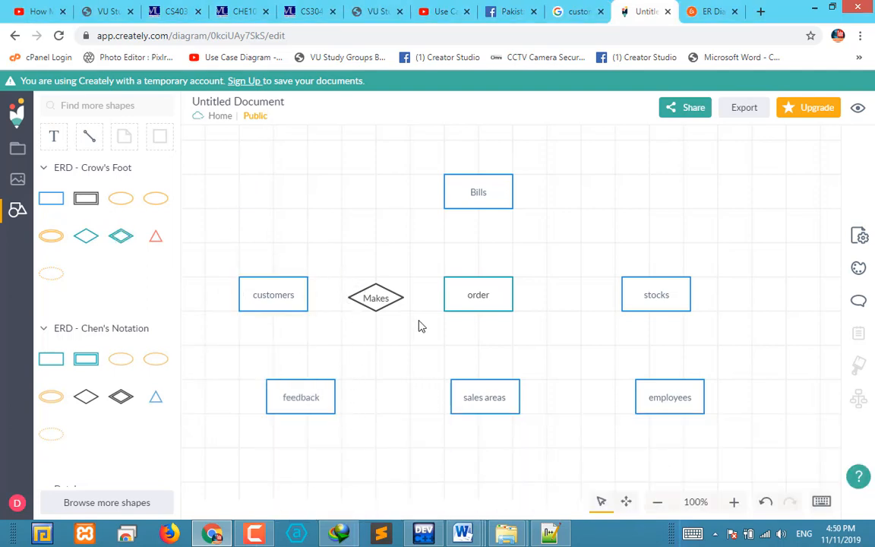
click(378, 297)
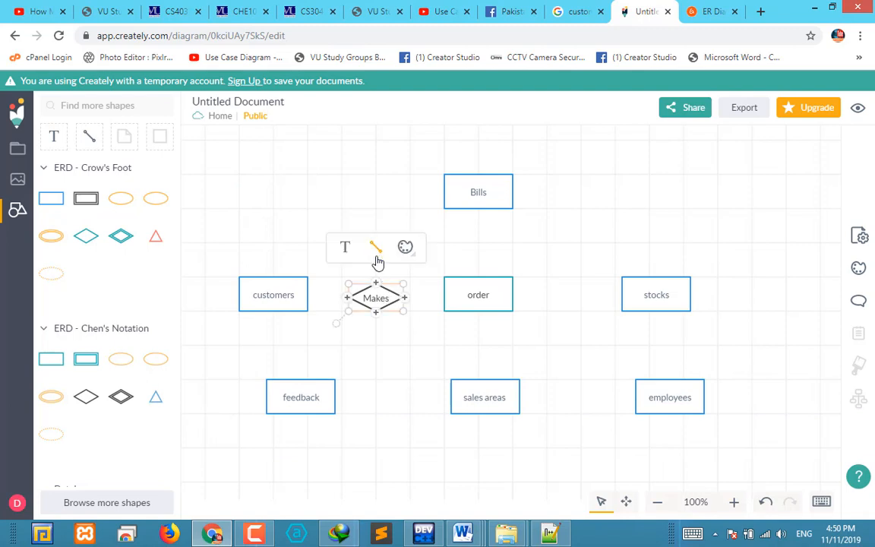
drag(375, 253, 310, 301)
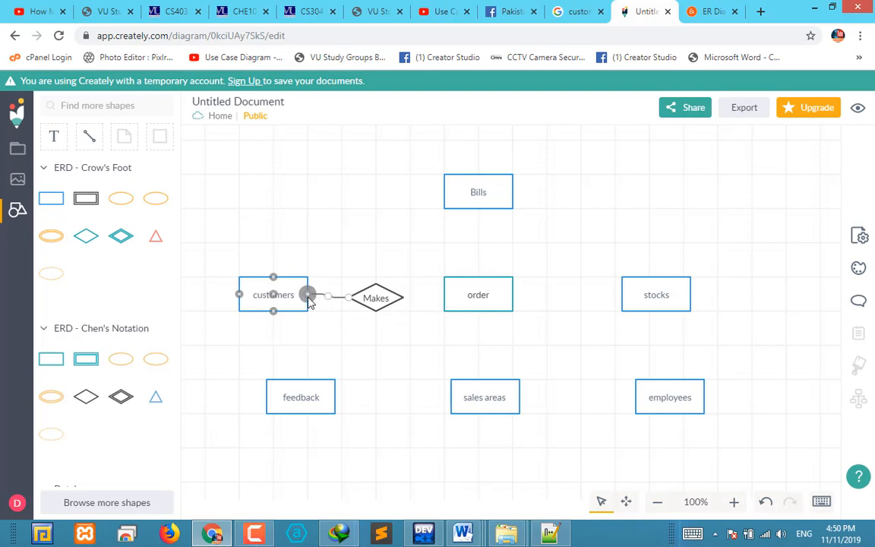
click(376, 303)
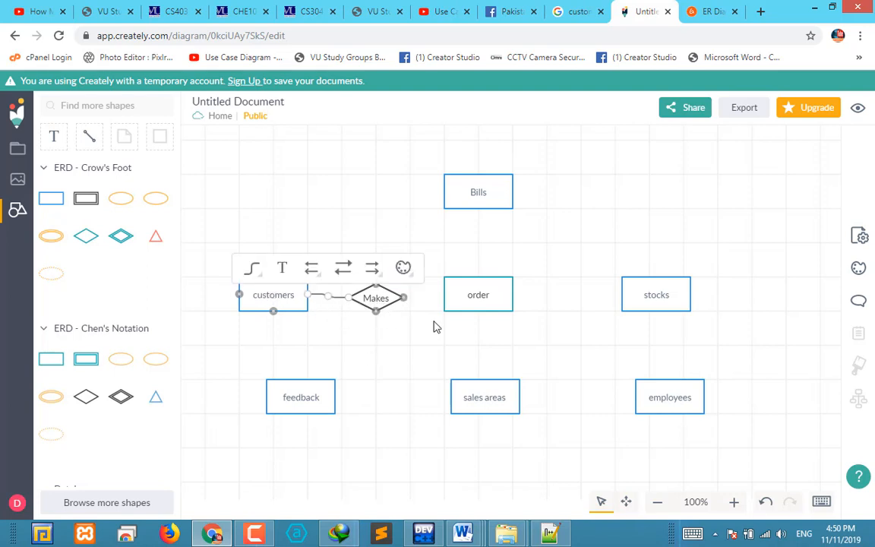
click(352, 338)
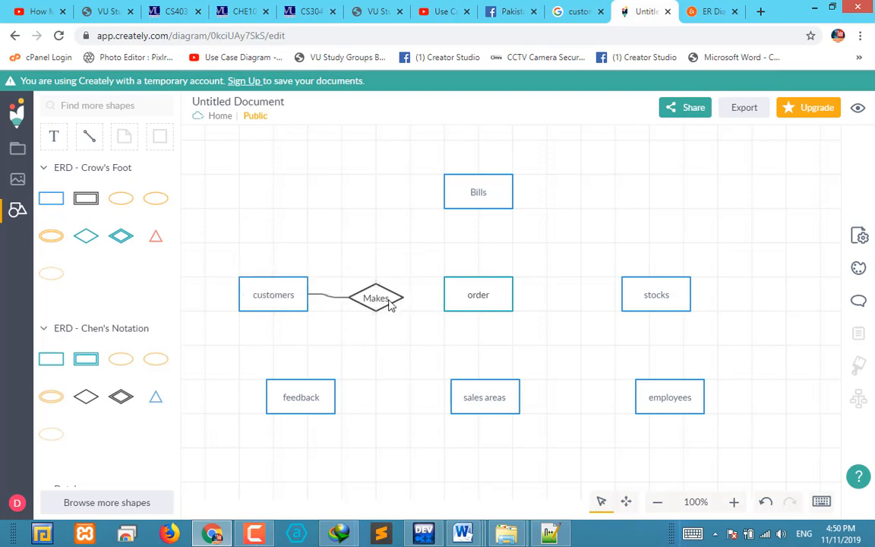
Connect the Makes relationship to the order entity and label that connector "N"
click(389, 300)
drag(377, 251, 444, 295)
click(429, 340)
Try to label the connector between customers and Makes, and check its available line-end styles
double_click(319, 293)
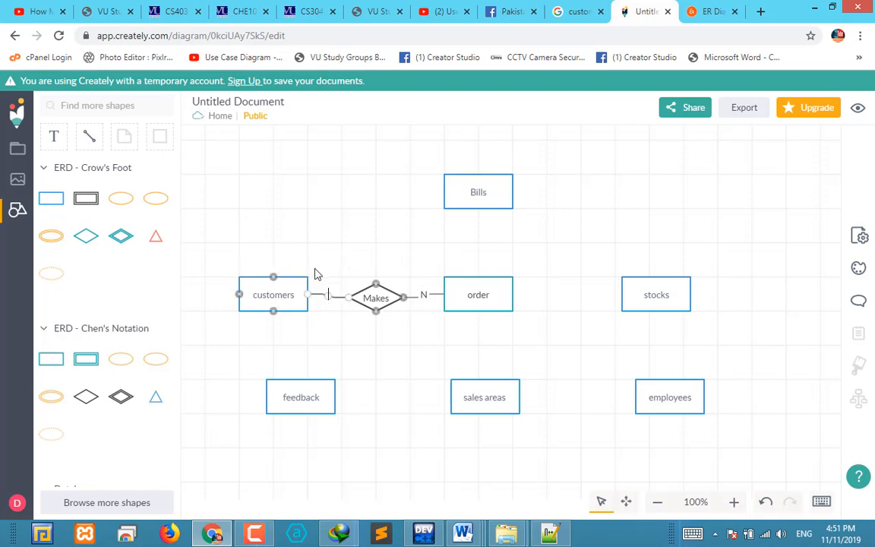
click(316, 269)
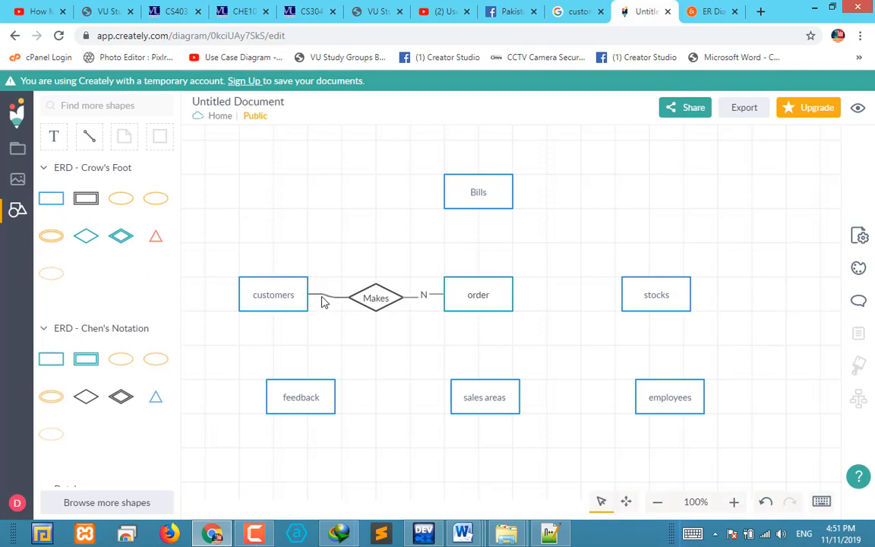
click(318, 296)
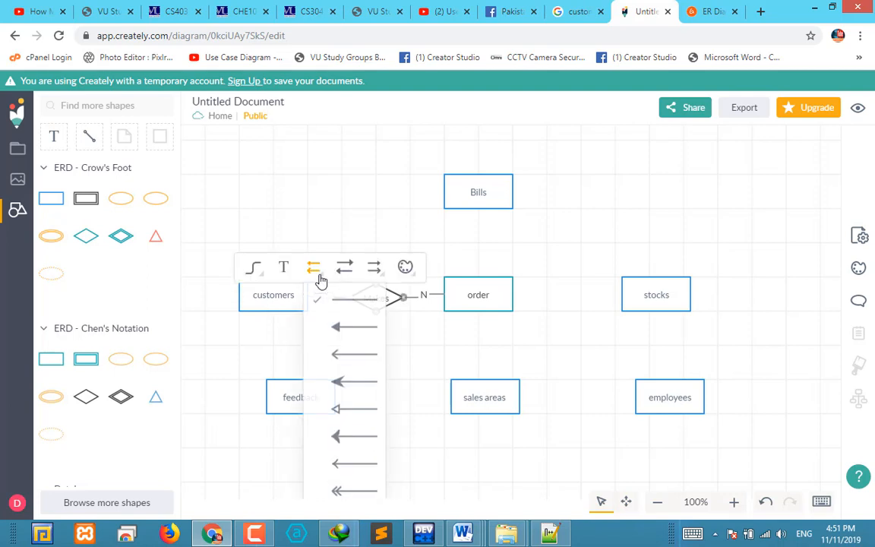
click(302, 218)
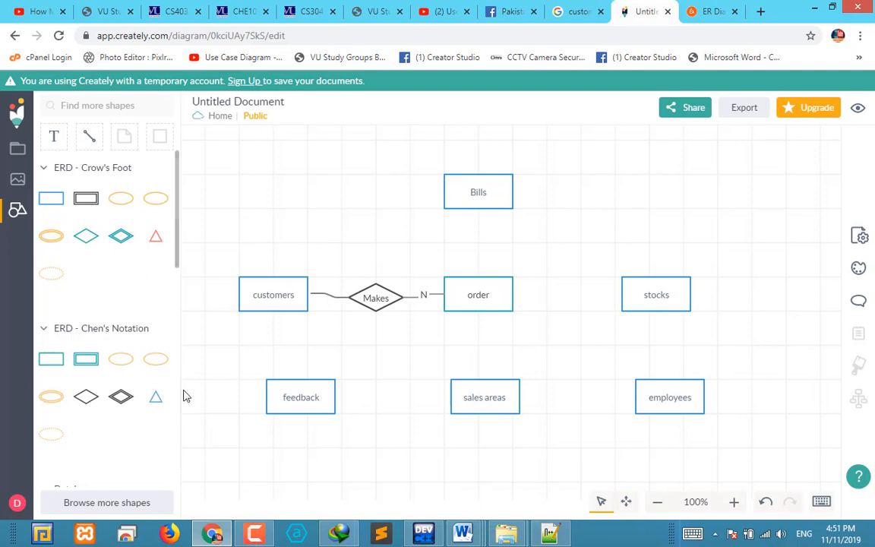
Place a text box over the connector between customers and Makes, and delete the overlapping duplicate text box
click(54, 138)
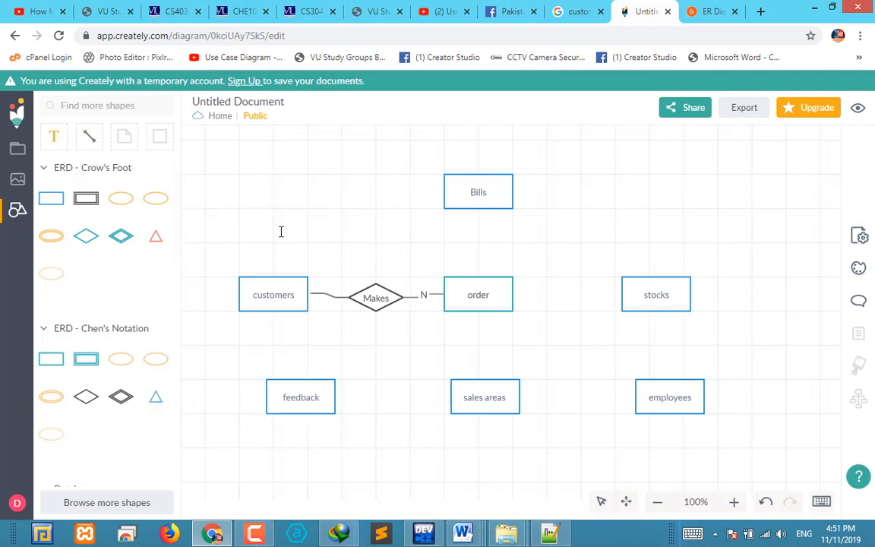
click(315, 288)
click(53, 135)
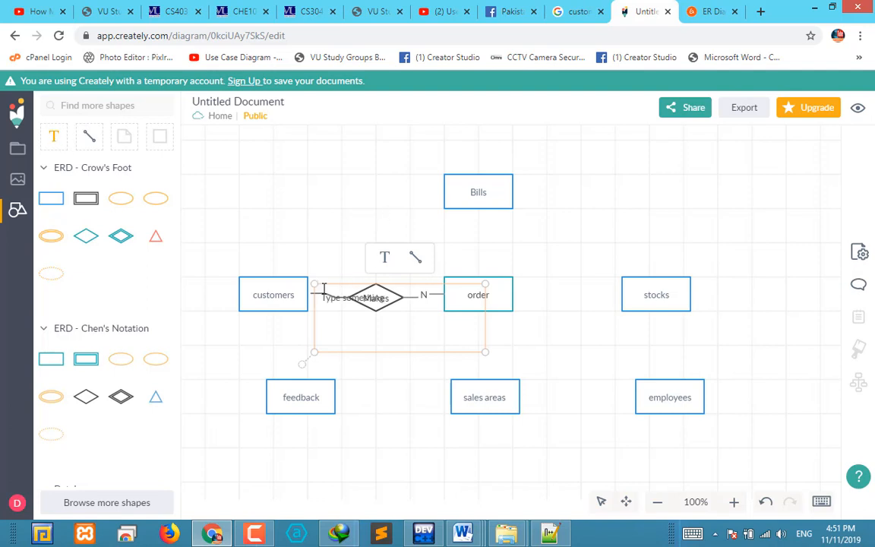
drag(325, 286, 331, 290)
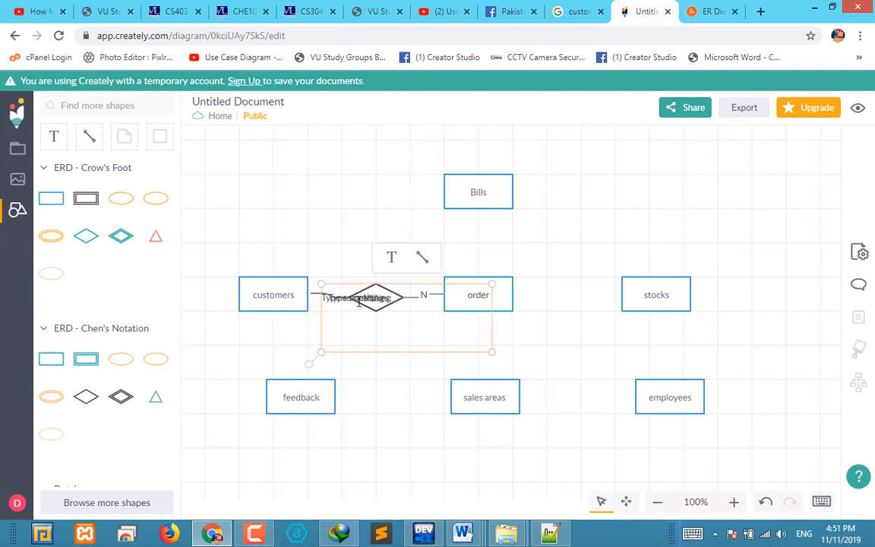
double_click(360, 303)
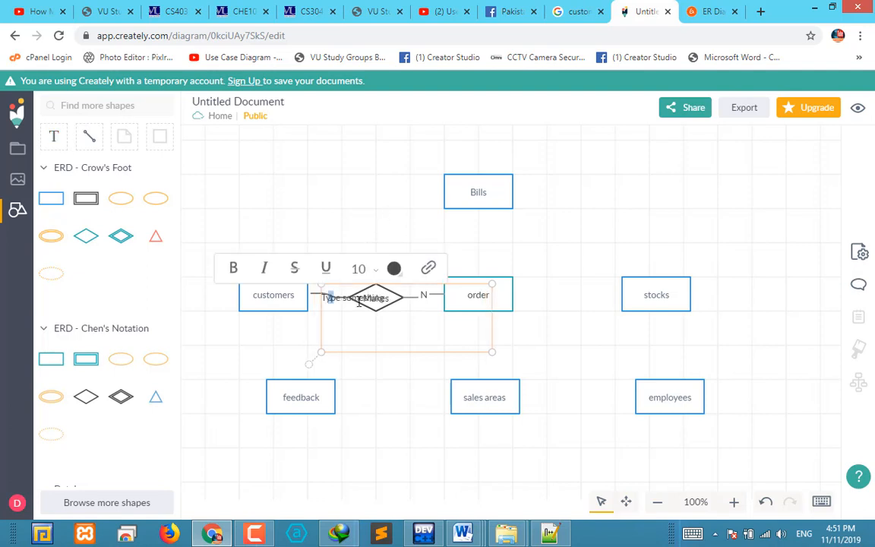
click(582, 332)
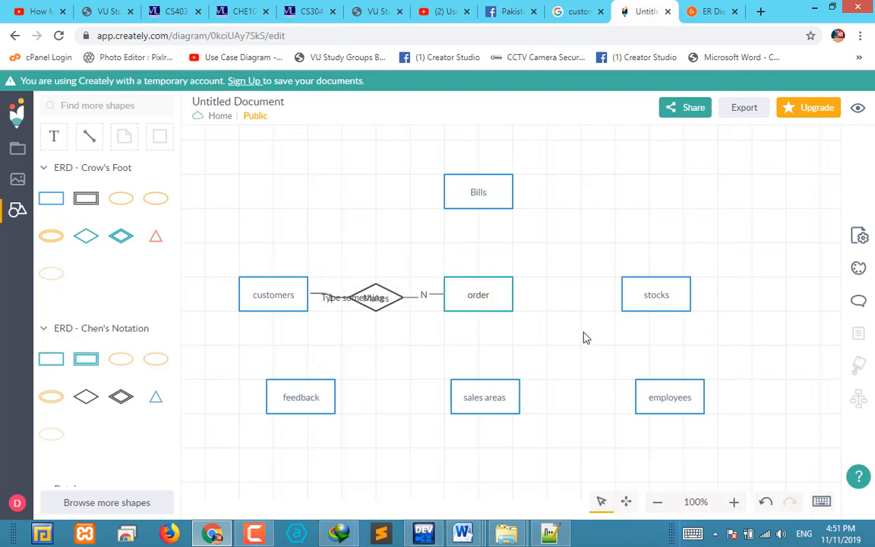
double_click(364, 296)
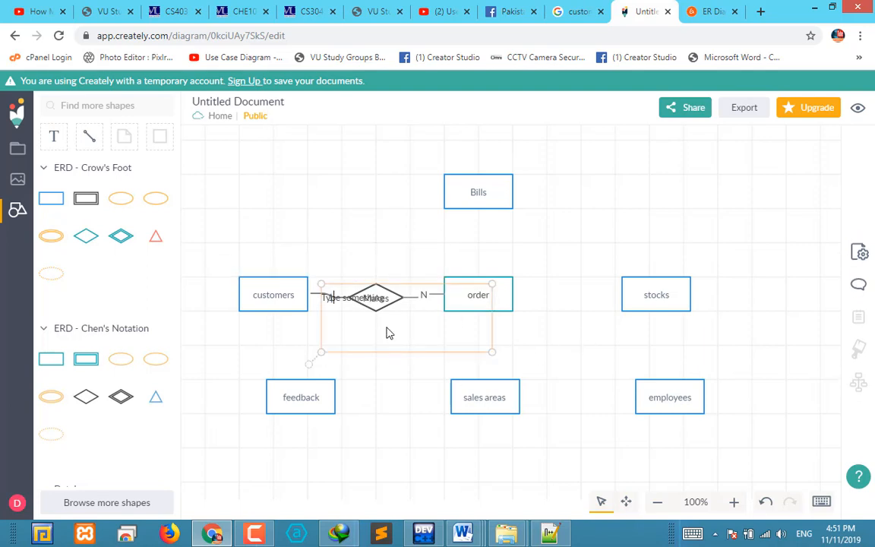
click(387, 379)
click(359, 299)
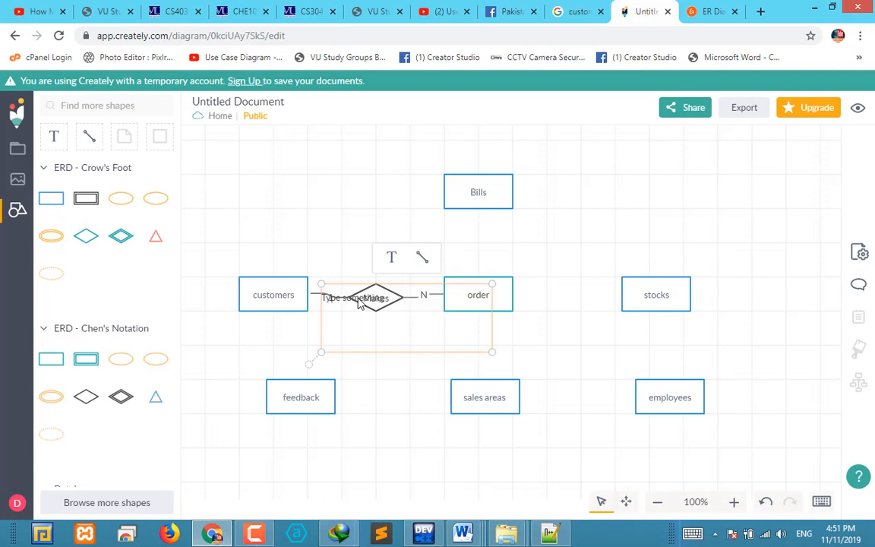
key(Delete)
Raise the remaining text box above the customers–Makes connector and replace its placeholder text with "1"
drag(331, 304, 329, 284)
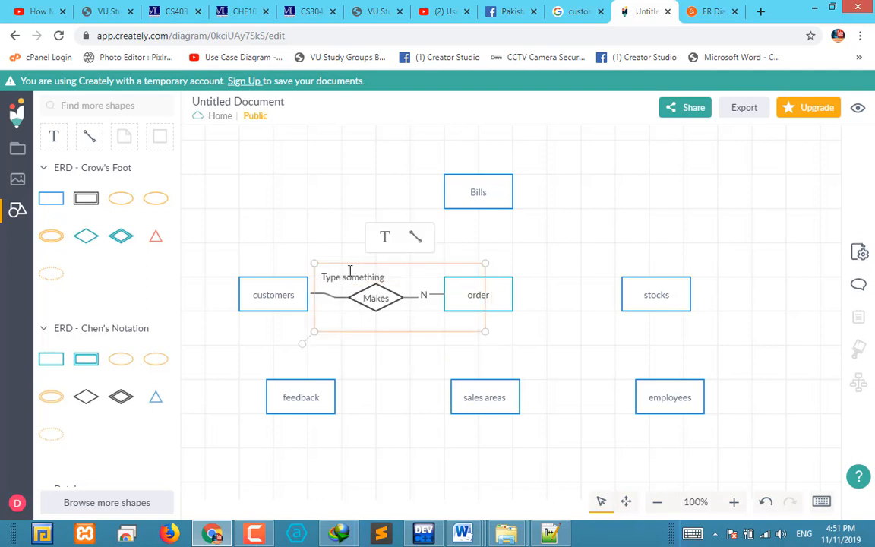
double_click(388, 277)
triple_click(388, 276)
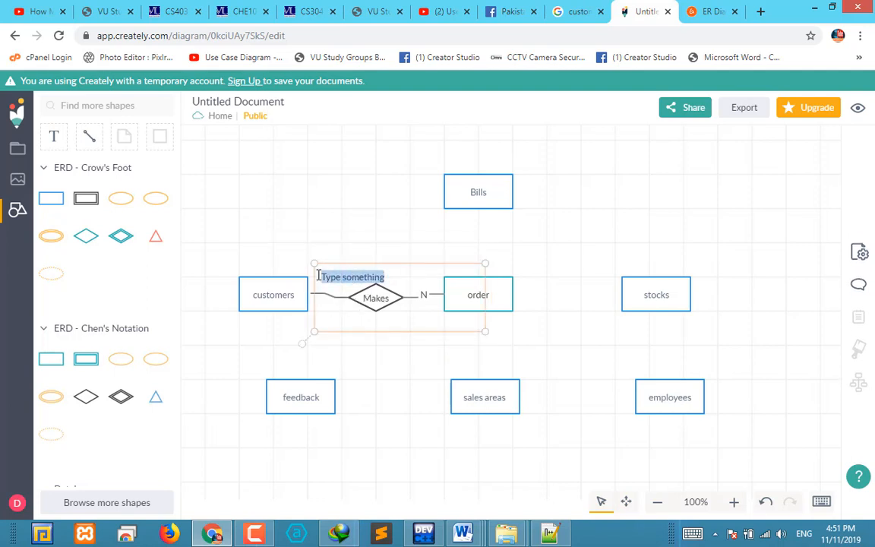
text(1)
click(362, 357)
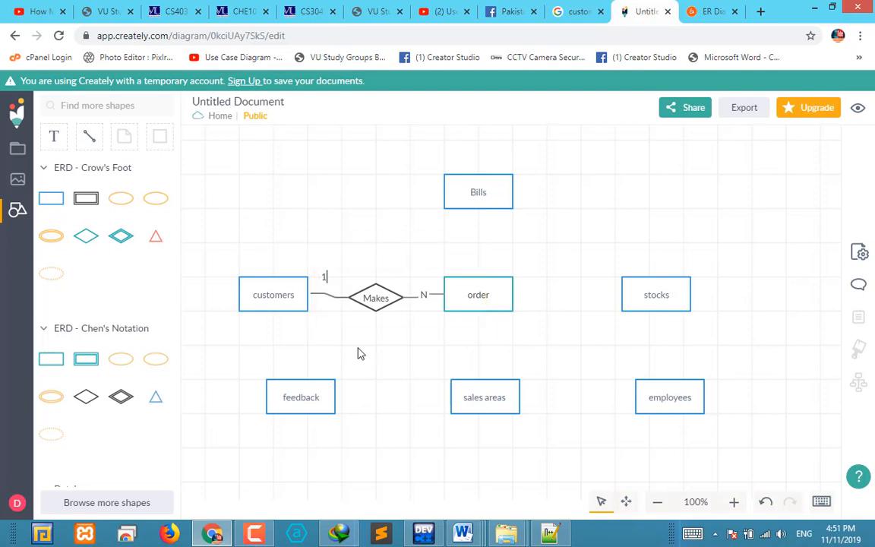
Shrink the "1" text box to fit its character and position it just above the customers–Makes connector
click(326, 278)
drag(348, 275, 342, 285)
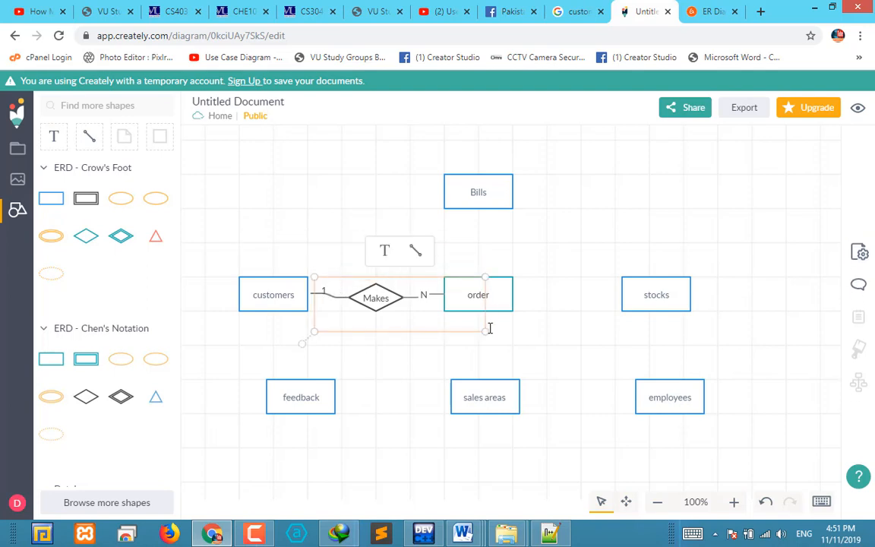
drag(485, 331, 334, 300)
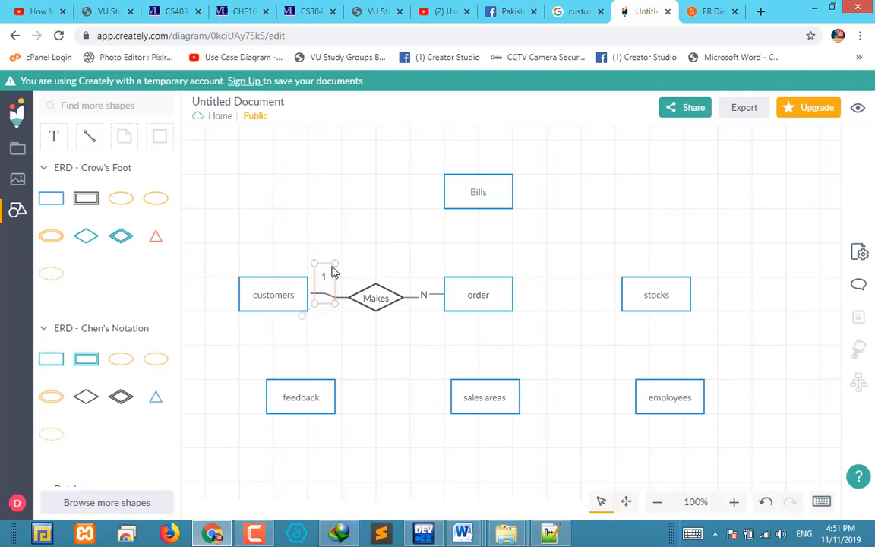
drag(334, 275, 334, 274)
click(394, 256)
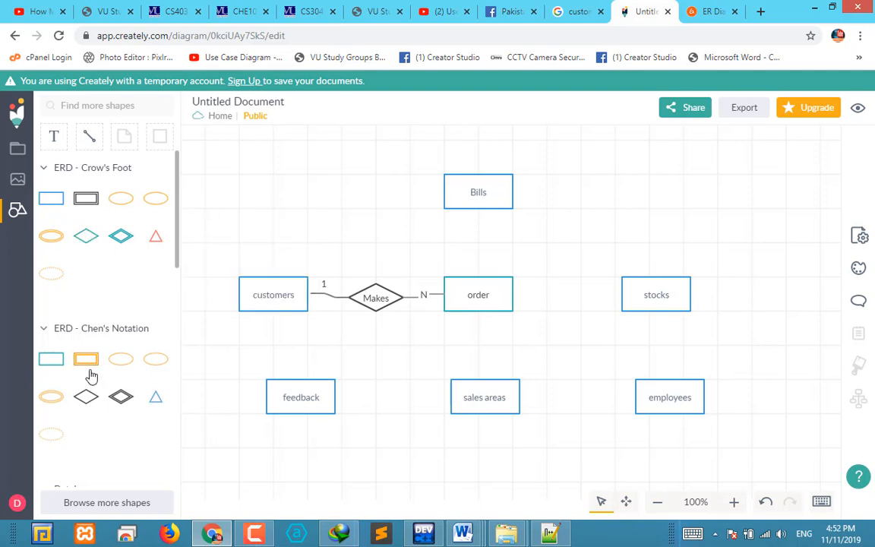
Add a Crow's Foot relationship diamond between order and stocks, and shrink it to fit the gap
mouse_move(89, 405)
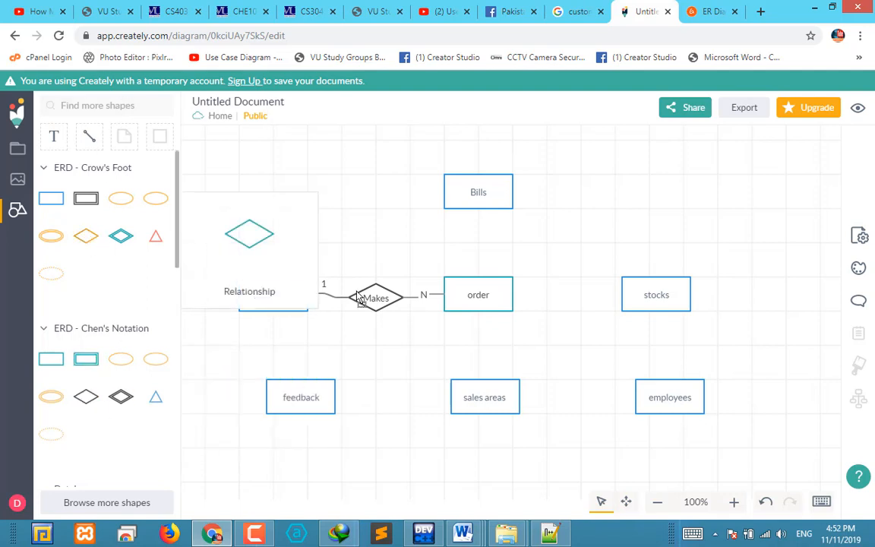
drag(88, 242, 591, 301)
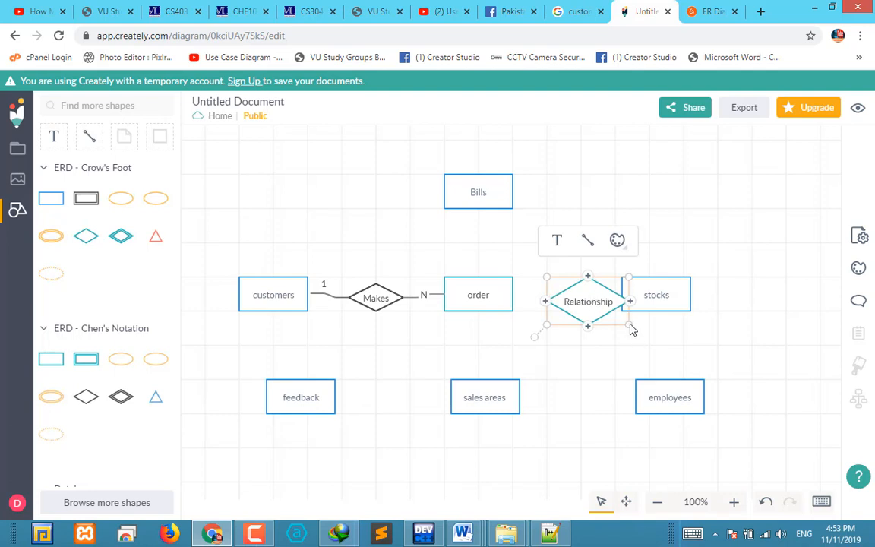
drag(631, 325, 588, 308)
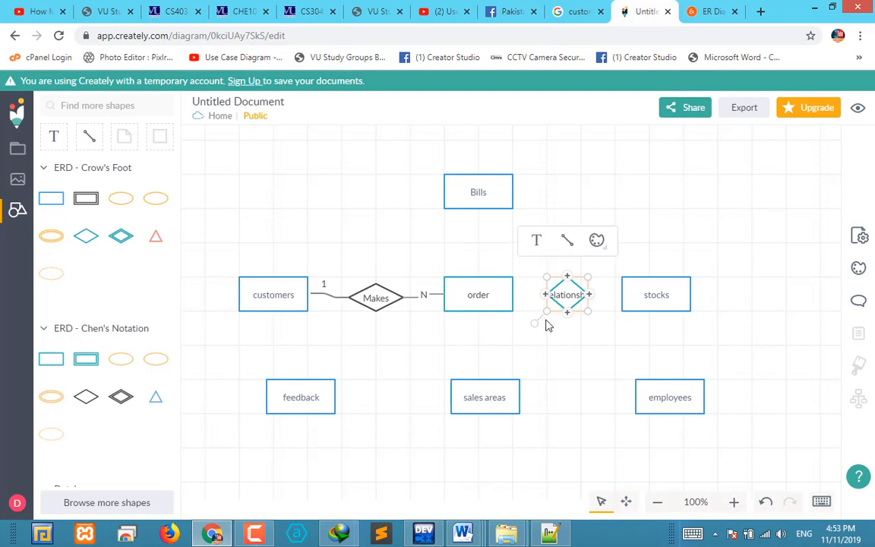
click(570, 333)
Label the relationship diamond between order and stocks "refer to"
click(569, 296)
double_click(575, 301)
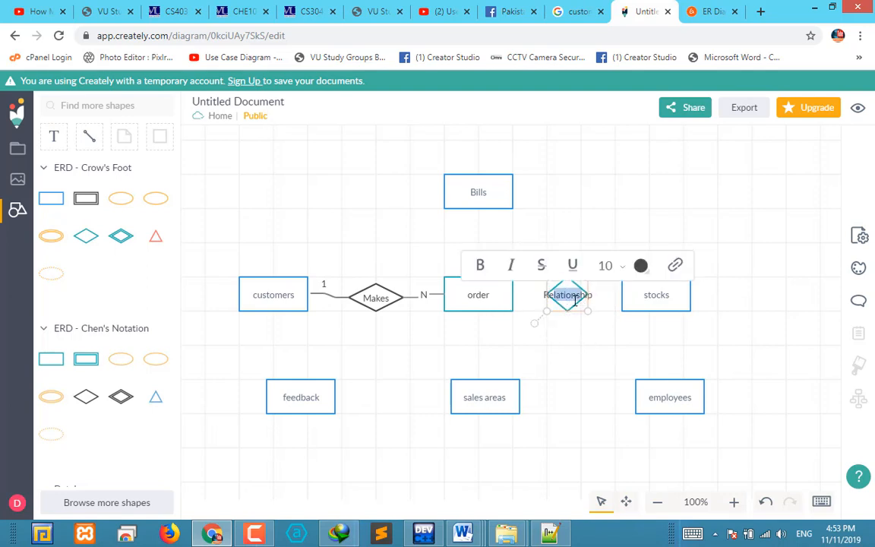
text(refer)
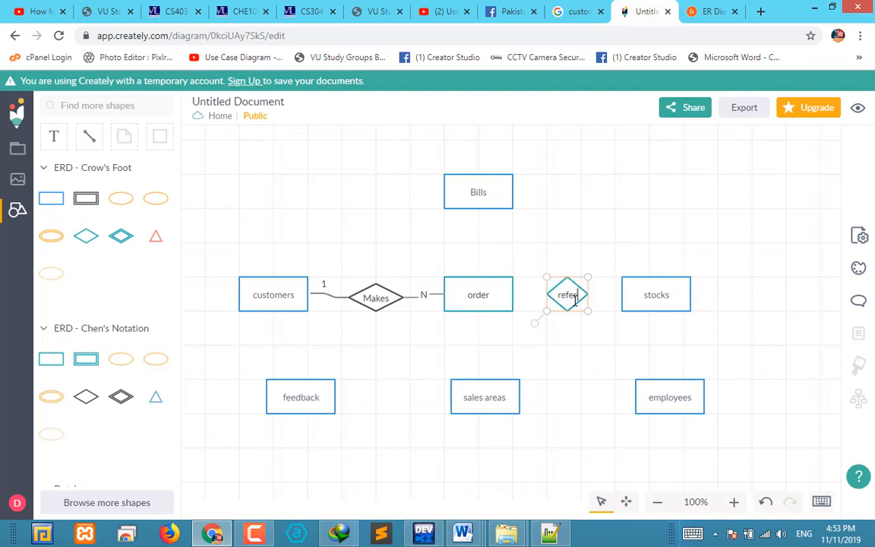
text(r to)
click(564, 310)
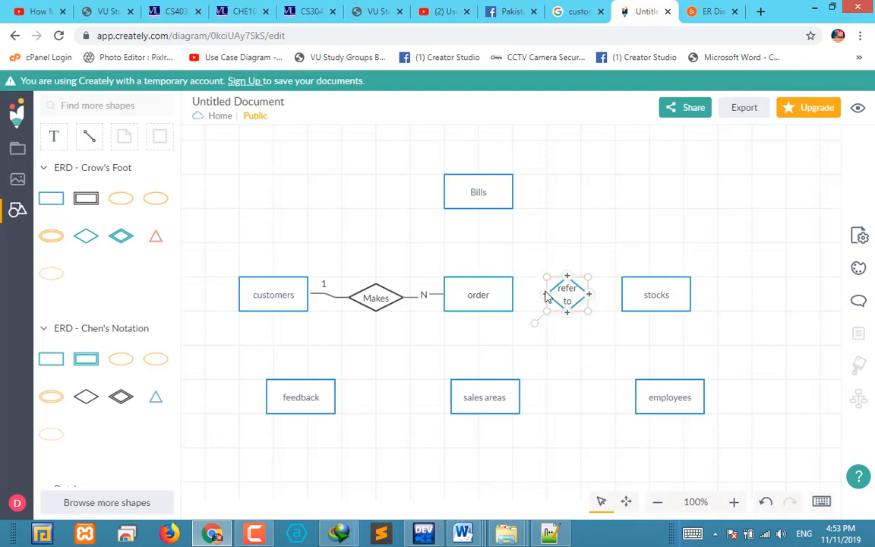
Connect the "refer to" relationship to the order entity on one side and the stocks entity on the other
drag(567, 276, 512, 294)
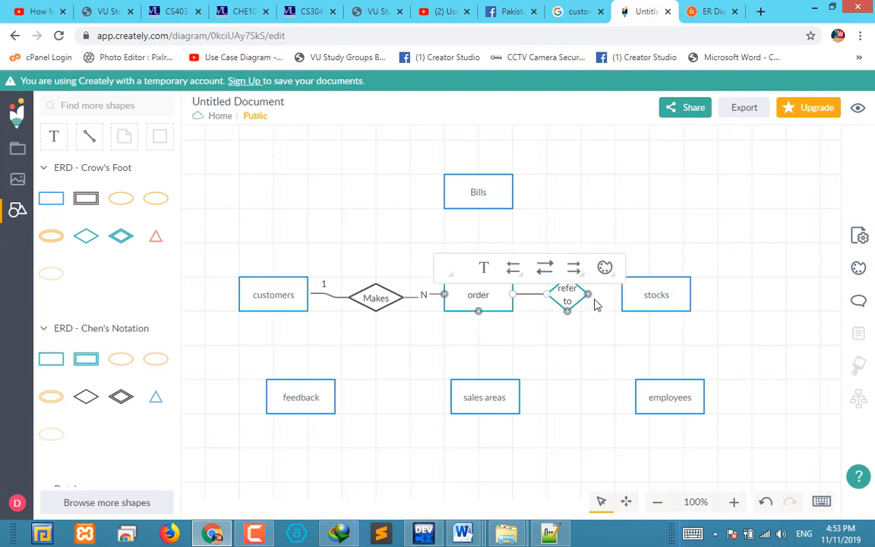
click(608, 334)
click(588, 297)
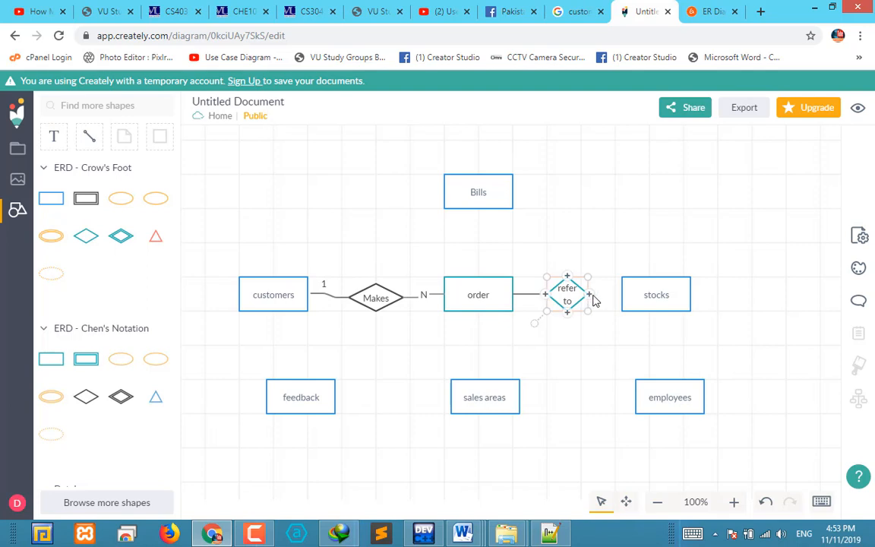
drag(571, 246, 650, 294)
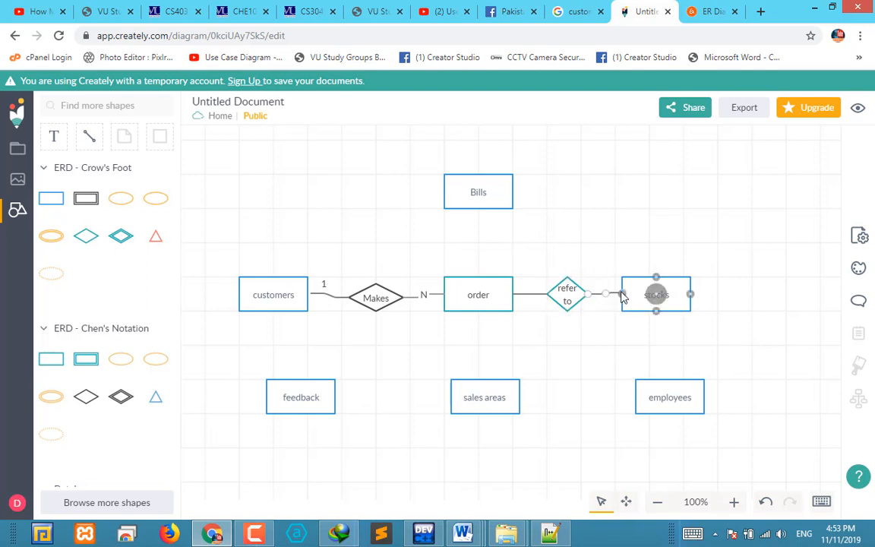
click(606, 346)
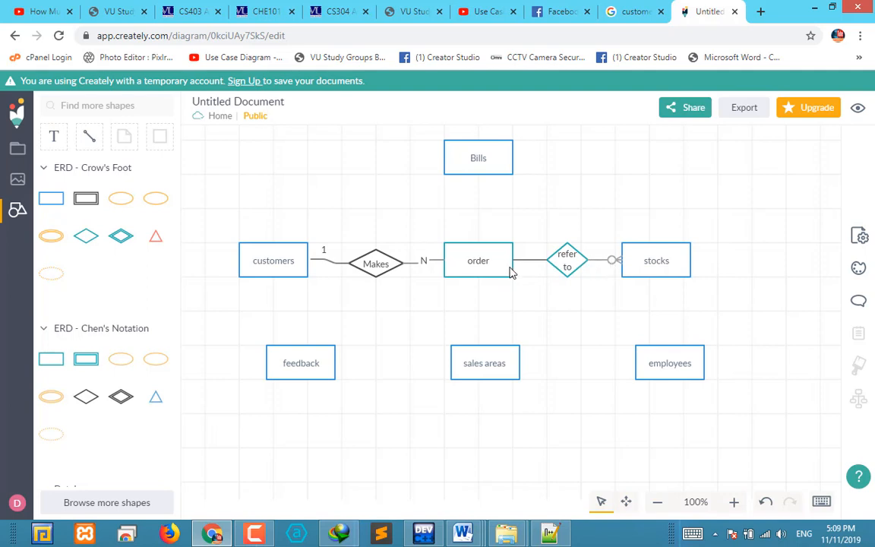
Set the stocks end of the "refer to" connector to the plain crow's foot style without a circle or bar
click(614, 262)
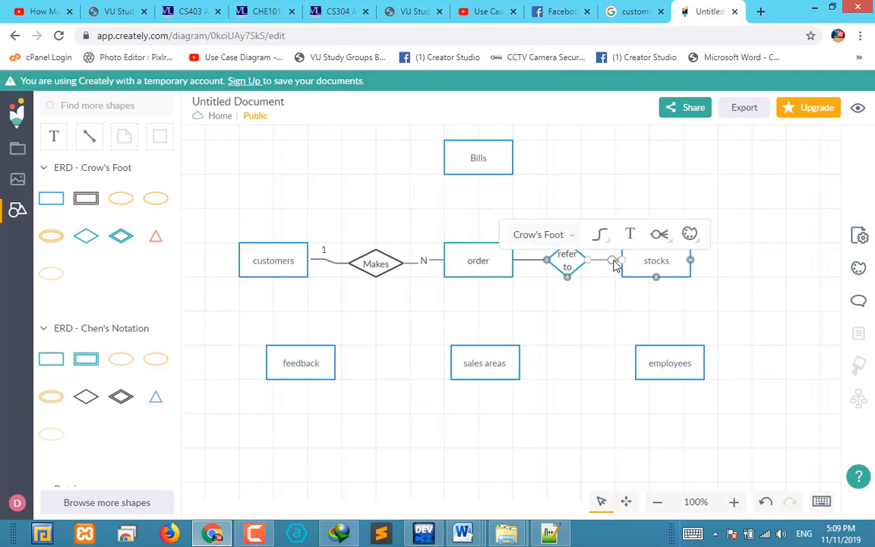
click(659, 236)
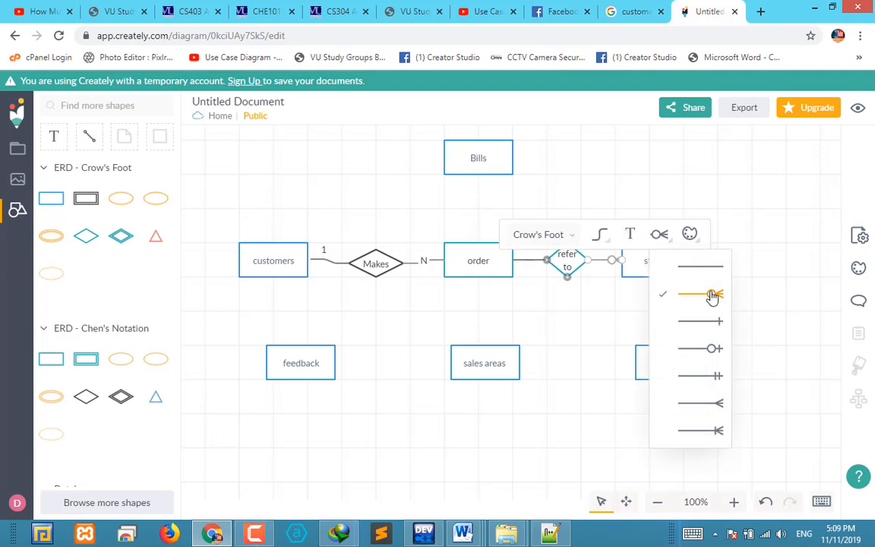
click(729, 455)
click(658, 236)
click(717, 403)
click(578, 298)
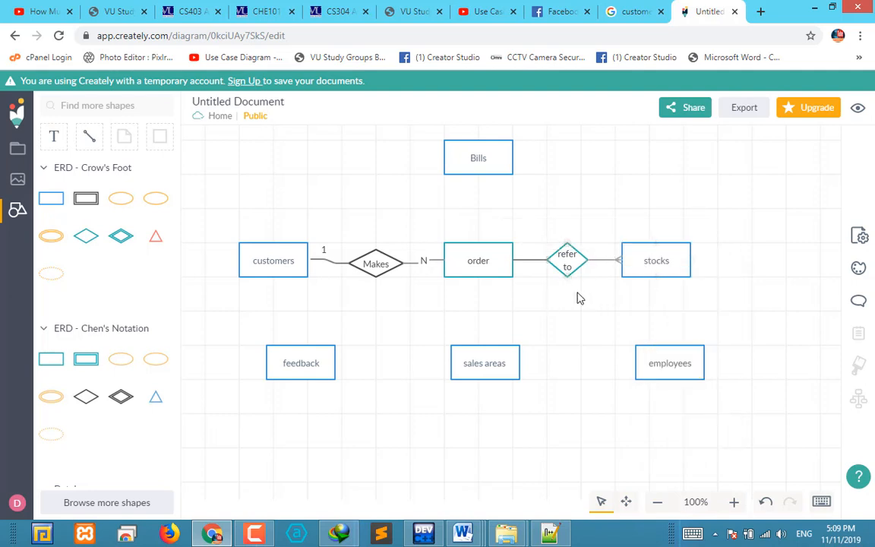
Check the available line-end styles for the connector between order and "refer to"
click(526, 262)
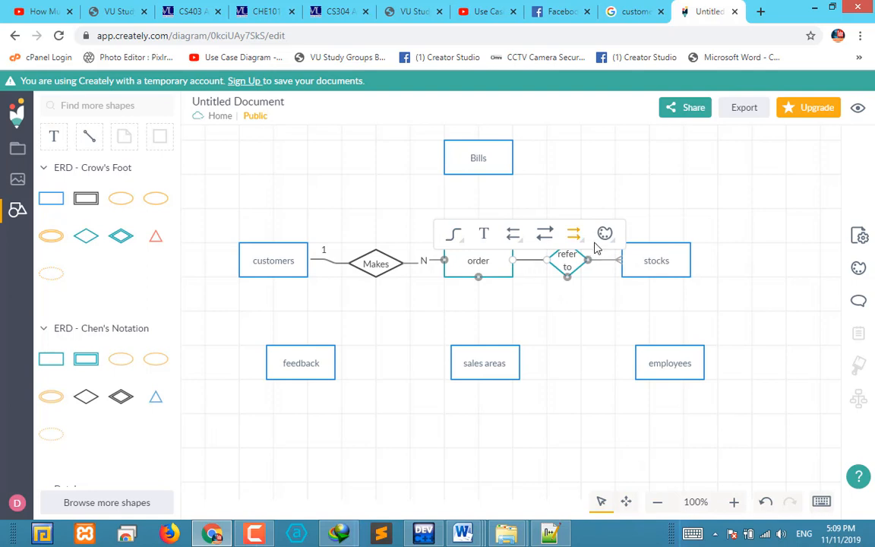
click(578, 243)
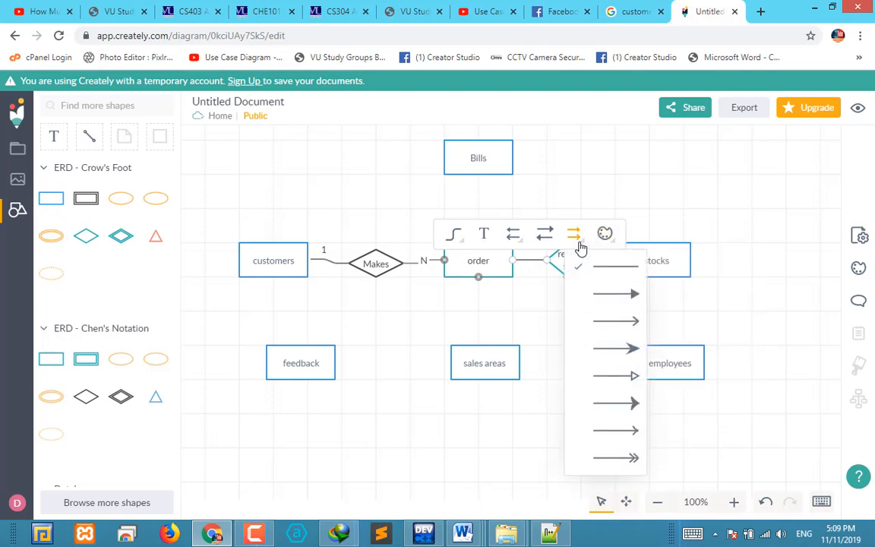
click(577, 323)
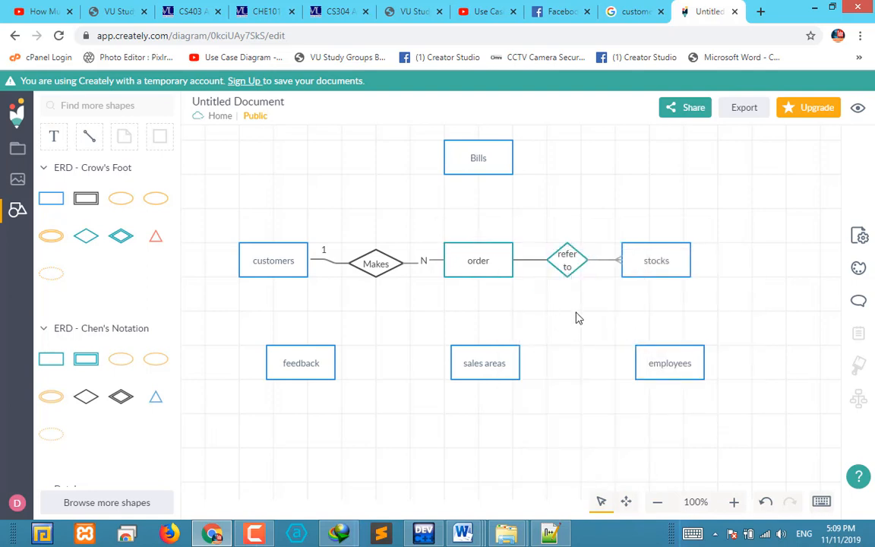
click(532, 260)
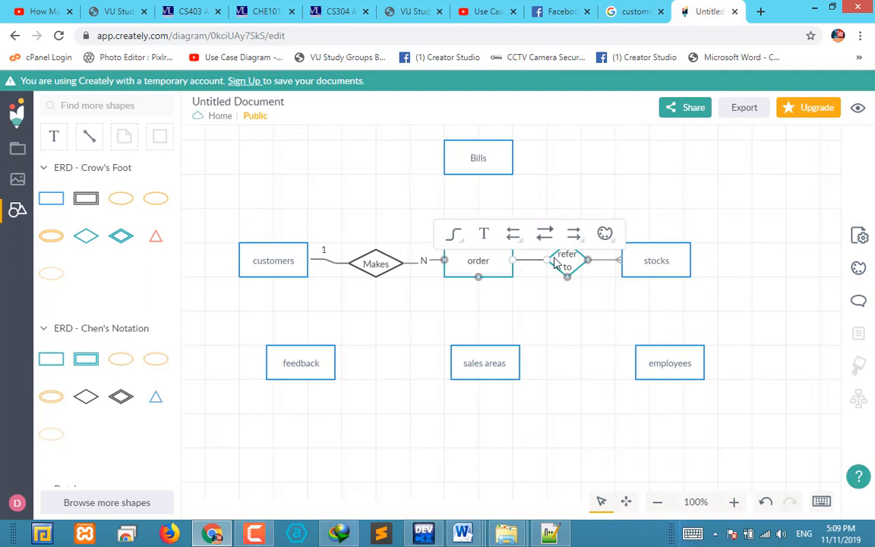
click(576, 332)
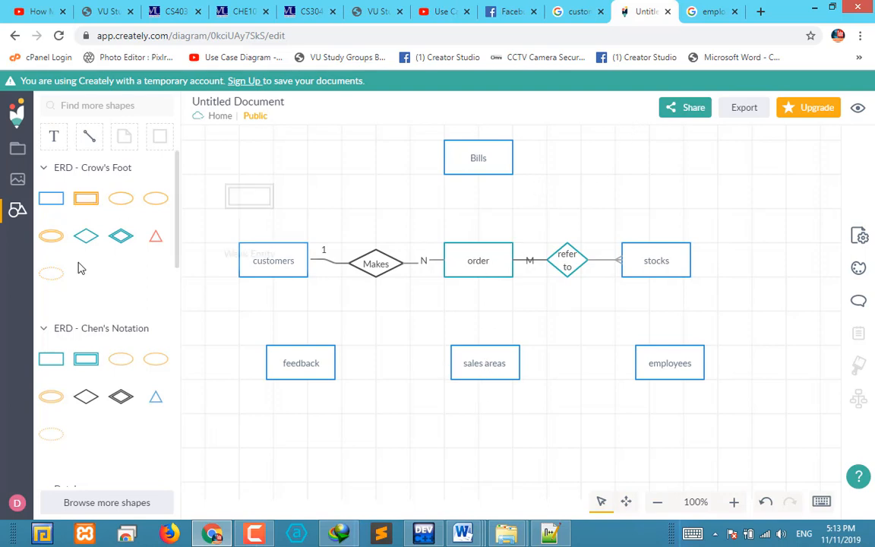
Remove the ERD - Crow's Foot library from the available shapes
click(91, 138)
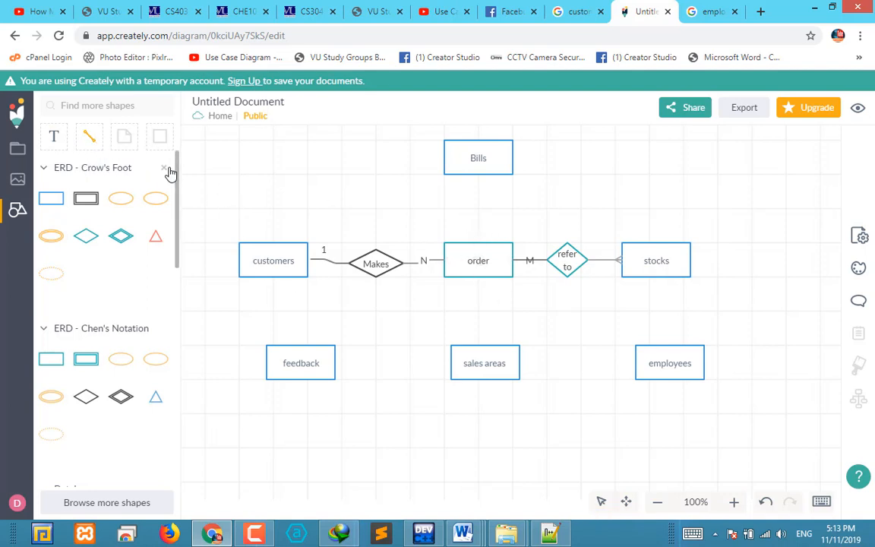
click(163, 168)
click(219, 158)
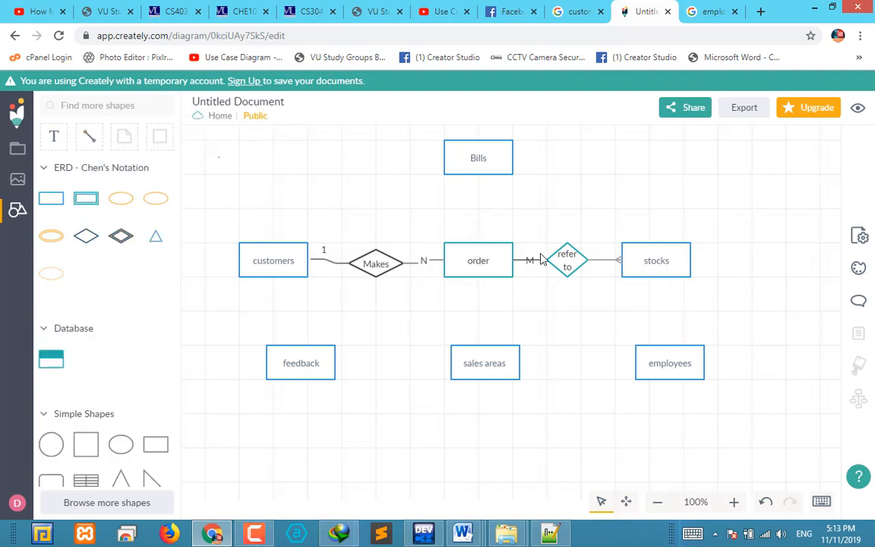
Draw a connector from the underside of the order entity to the upper side of the sales areas entity
click(441, 245)
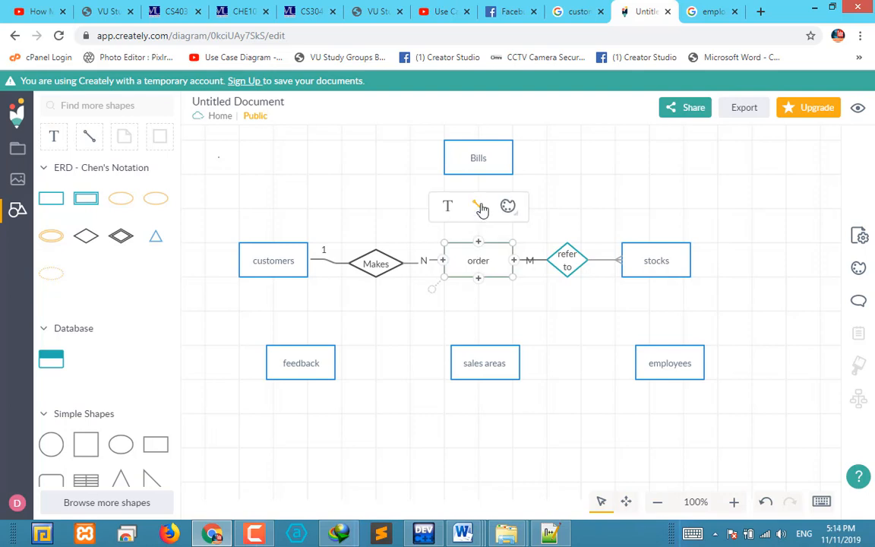
drag(481, 209, 484, 348)
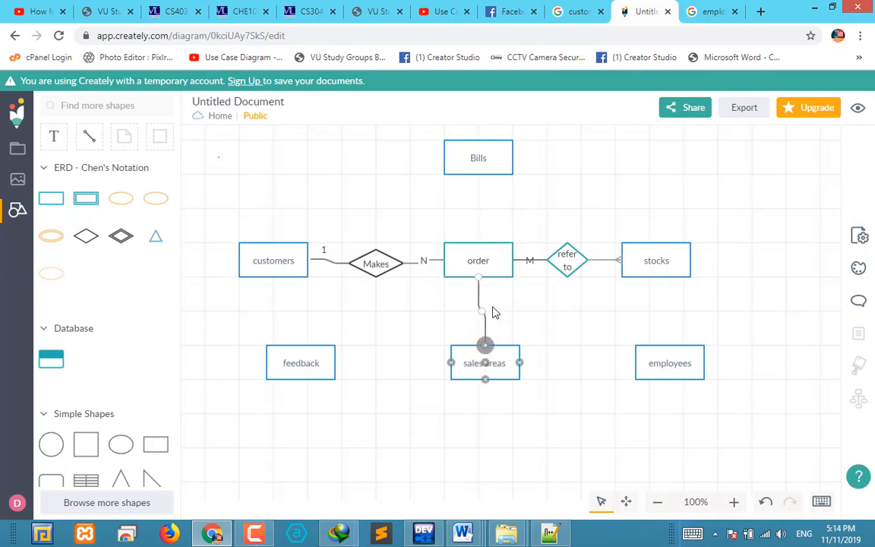
Replace the order–sales areas connector with a small relationship diamond labelled "has" between the two entities
drag(494, 308, 581, 261)
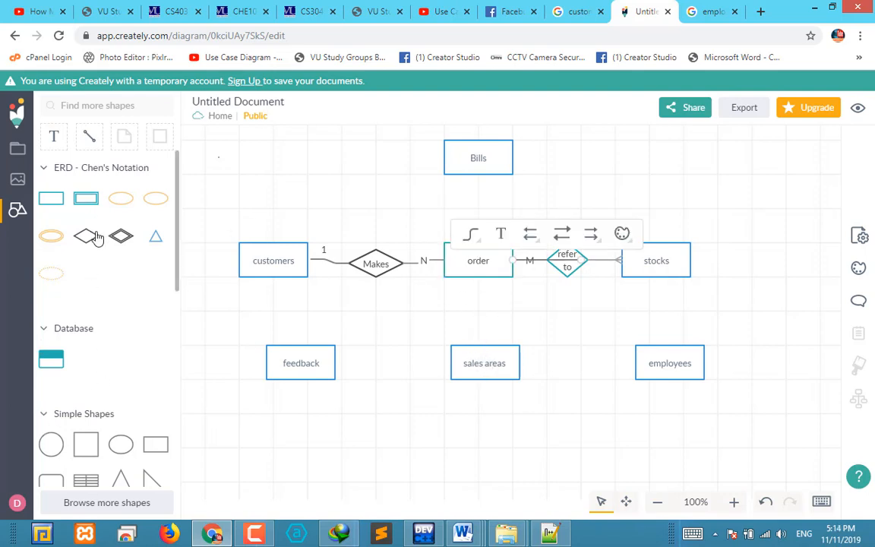
drag(93, 236, 499, 319)
double_click(493, 310)
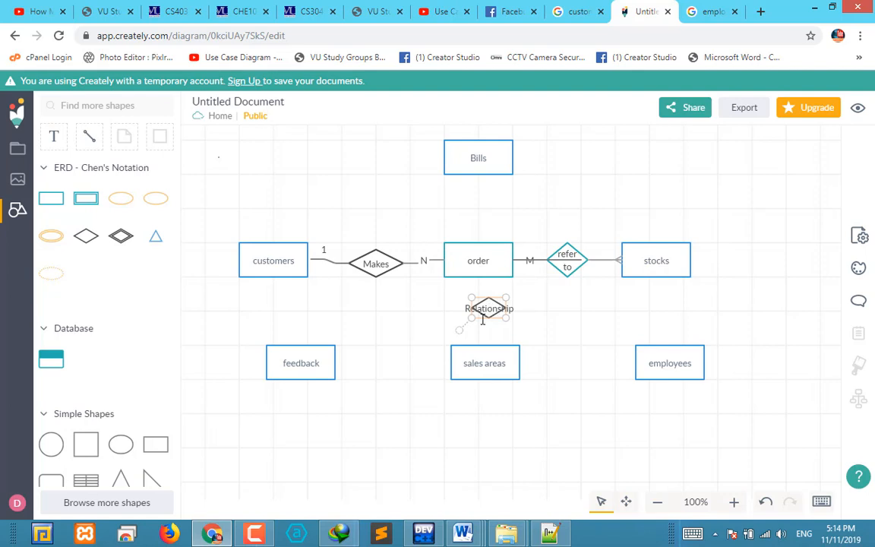
text(o)
click(572, 320)
drag(490, 313, 483, 313)
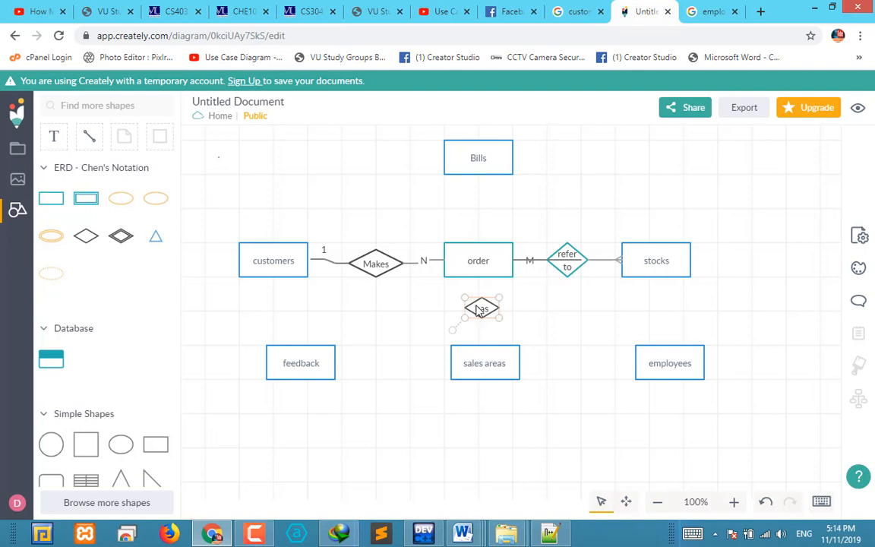
click(523, 328)
click(483, 302)
Connect the order entity to the "has" diamond with cardinality 1, and the diamond to the sales areas entity
click(491, 272)
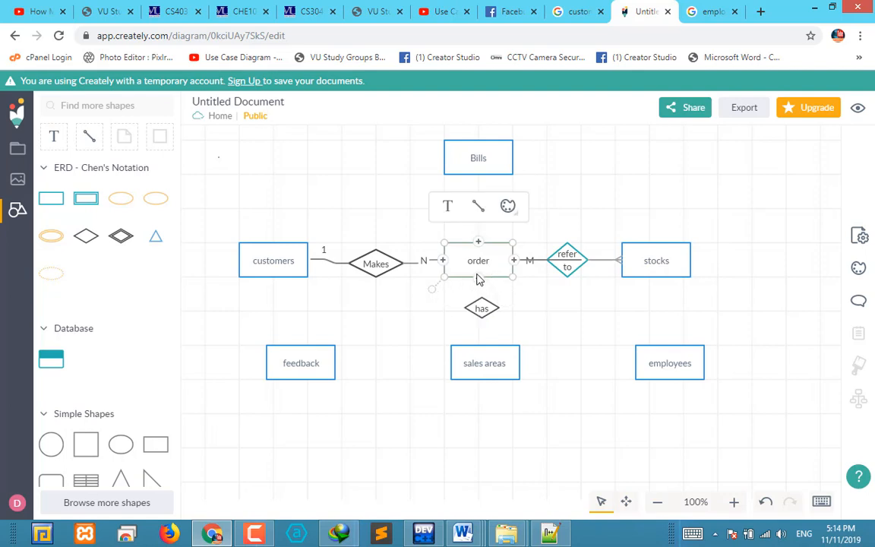
drag(479, 203, 483, 308)
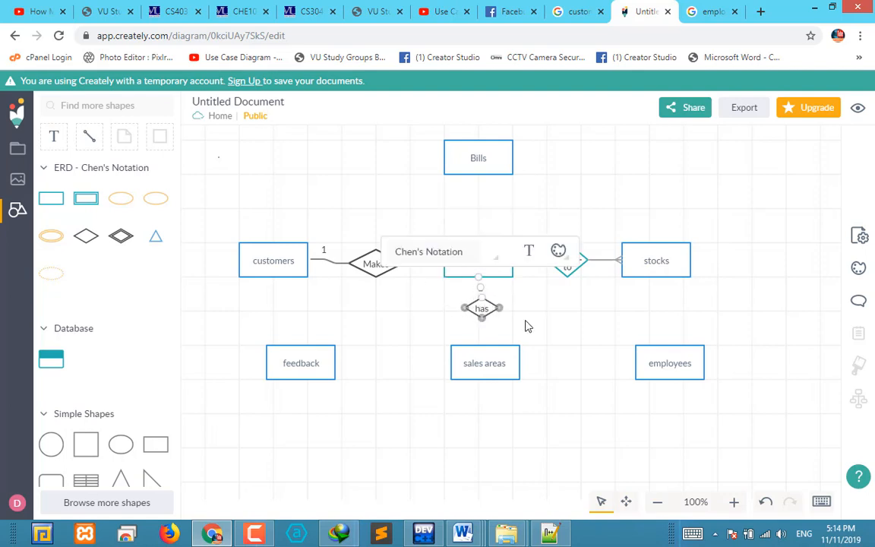
click(484, 312)
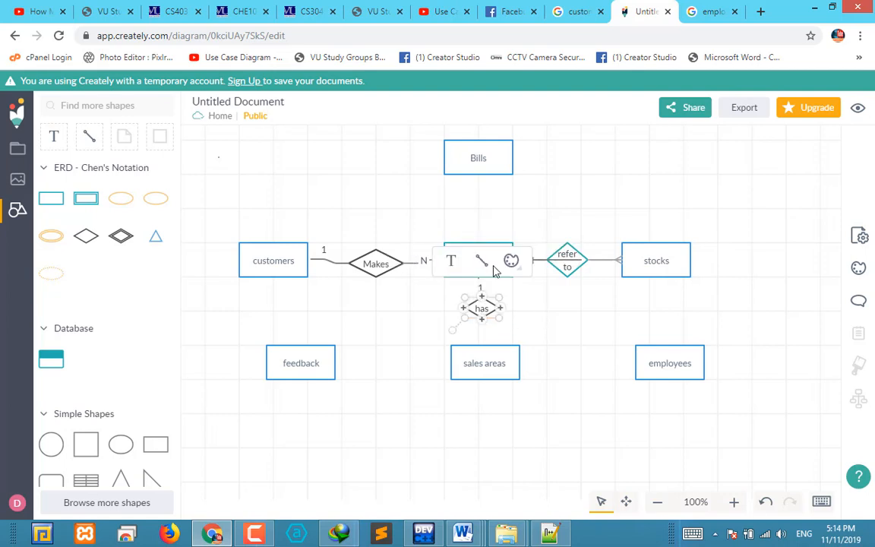
drag(486, 263, 485, 348)
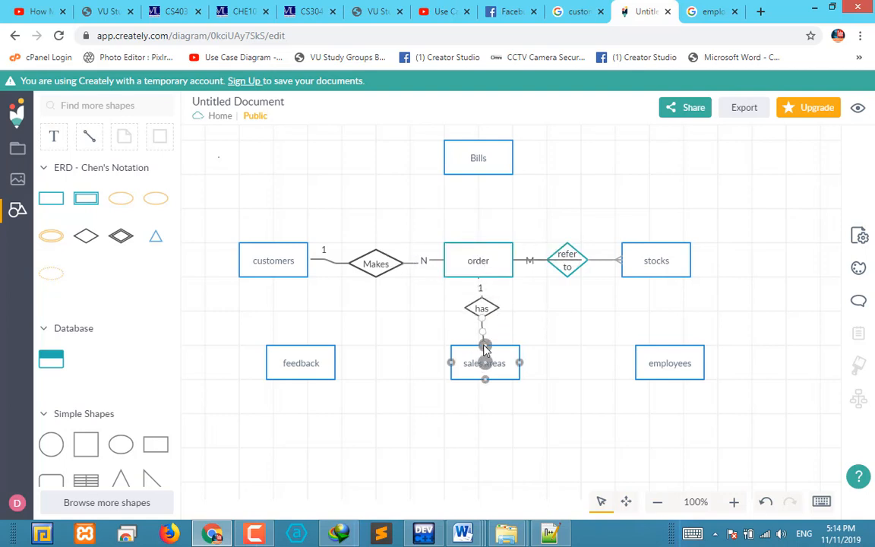
click(528, 292)
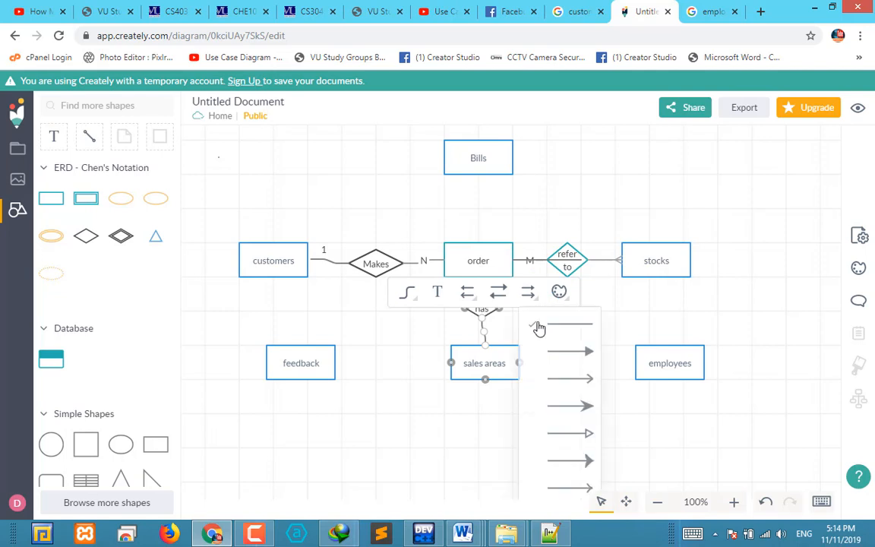
click(681, 323)
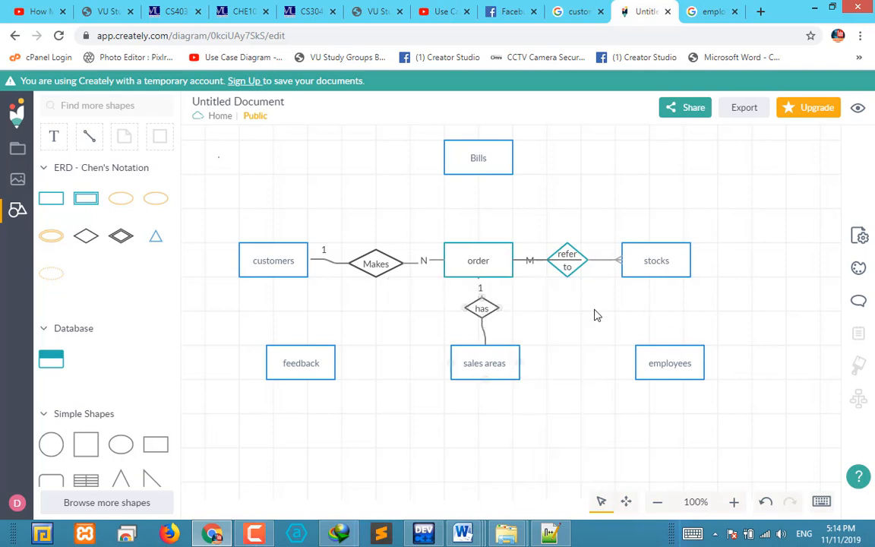
click(490, 368)
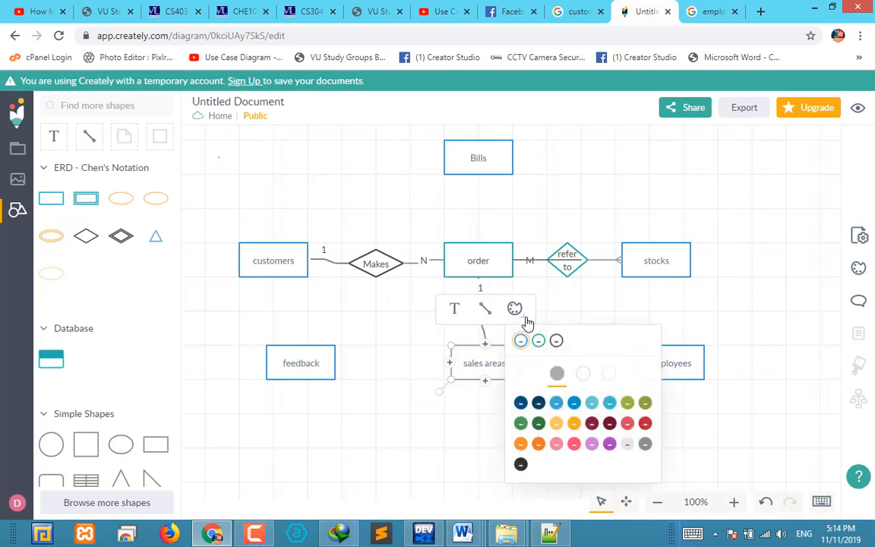
click(535, 343)
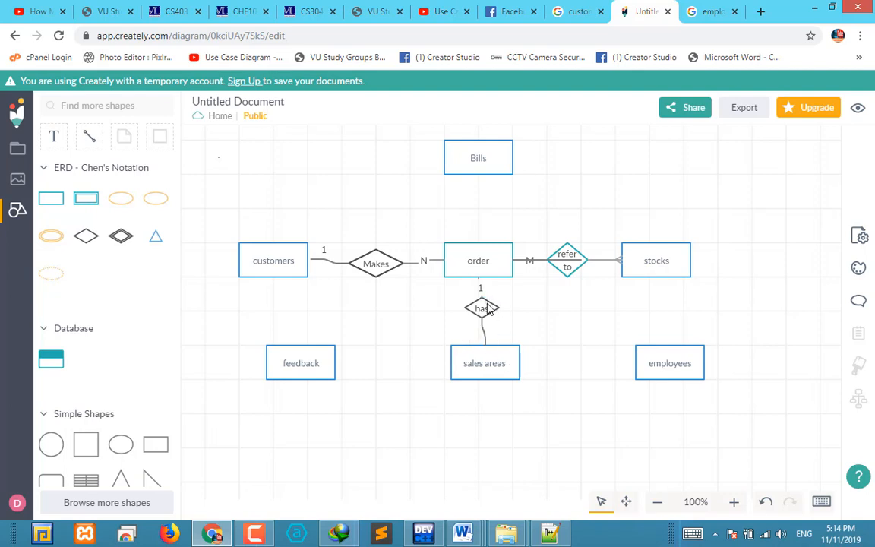
Shift the "has" diamond slightly and add a small text "1" beside its connector just above sales areas
drag(488, 307, 502, 311)
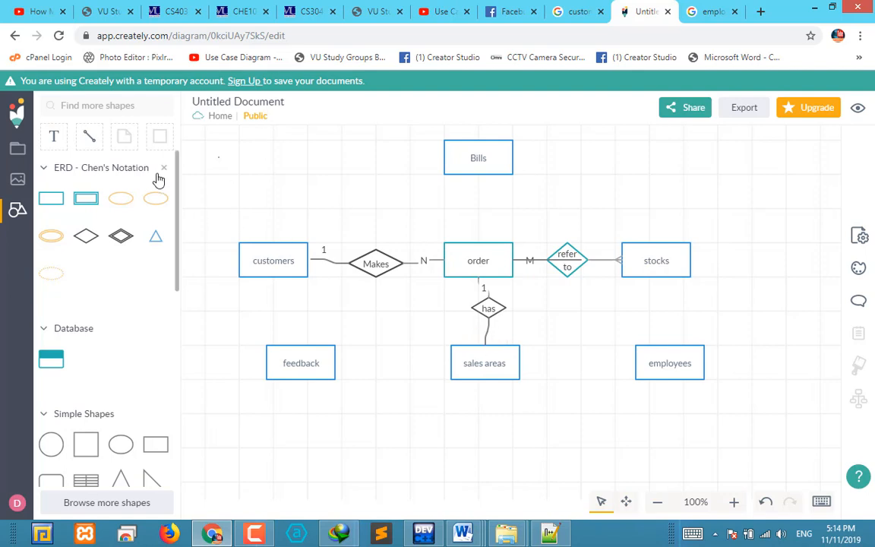
click(54, 137)
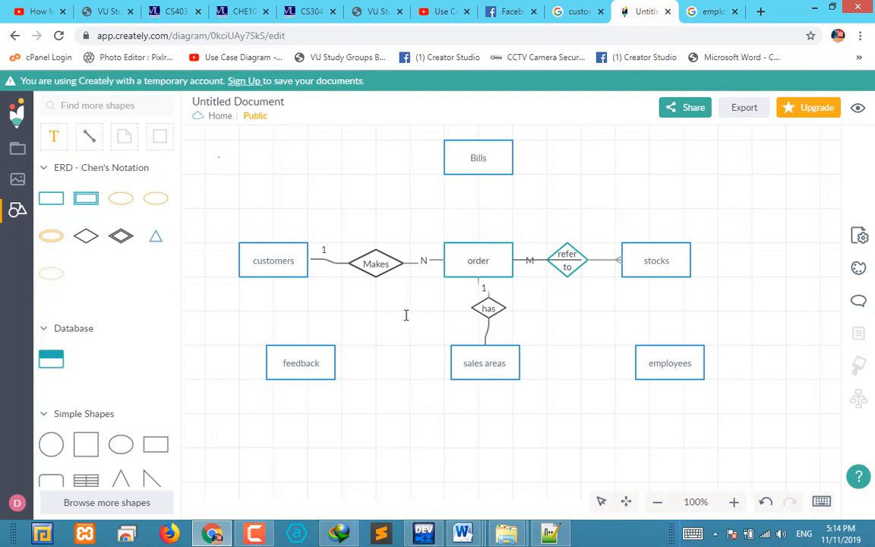
click(495, 339)
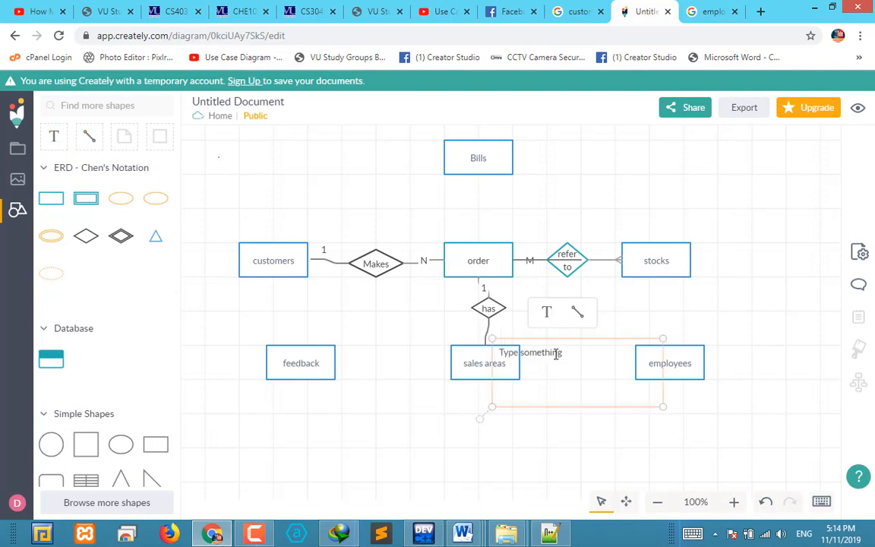
key(ctrl+a)
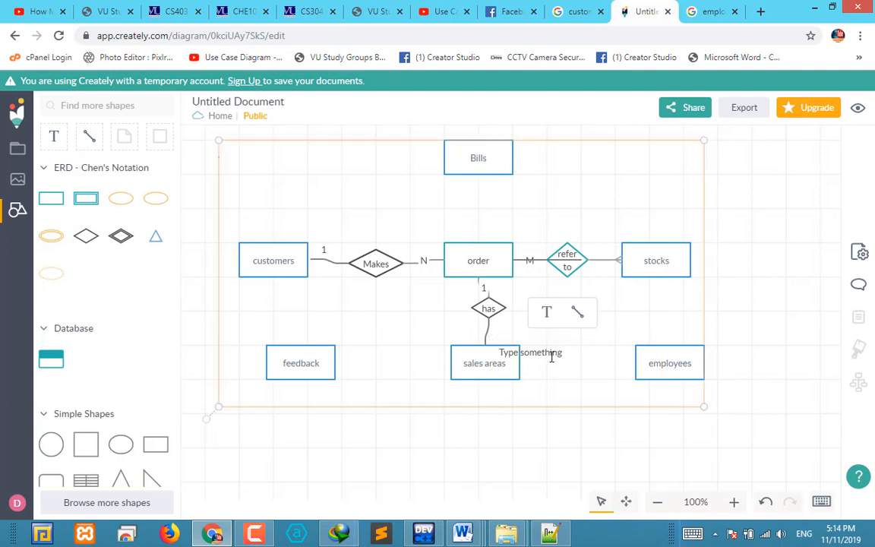
drag(568, 353, 500, 352)
text(1)
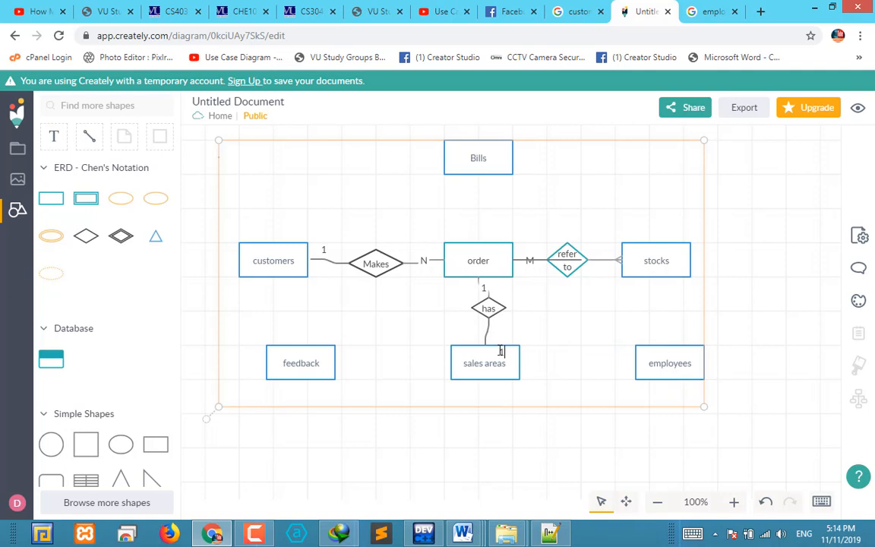
click(533, 429)
click(503, 357)
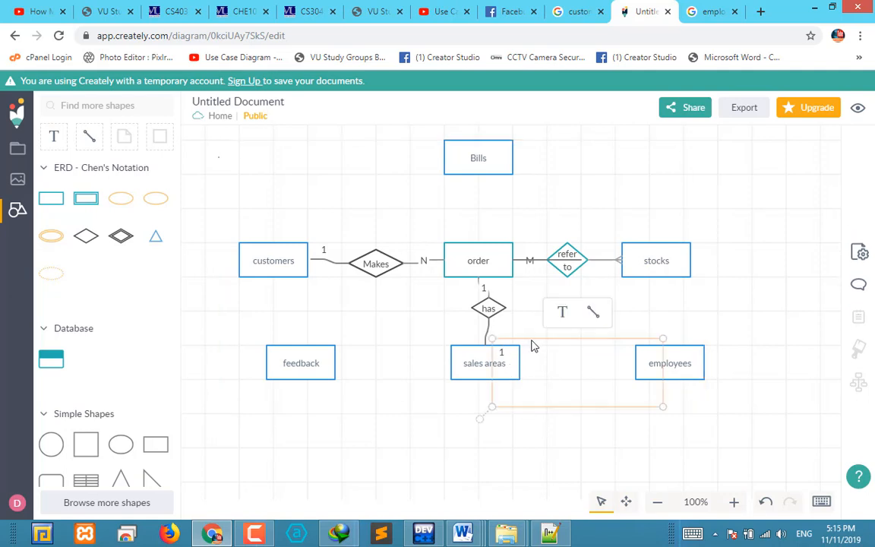
drag(664, 410, 493, 327)
click(569, 331)
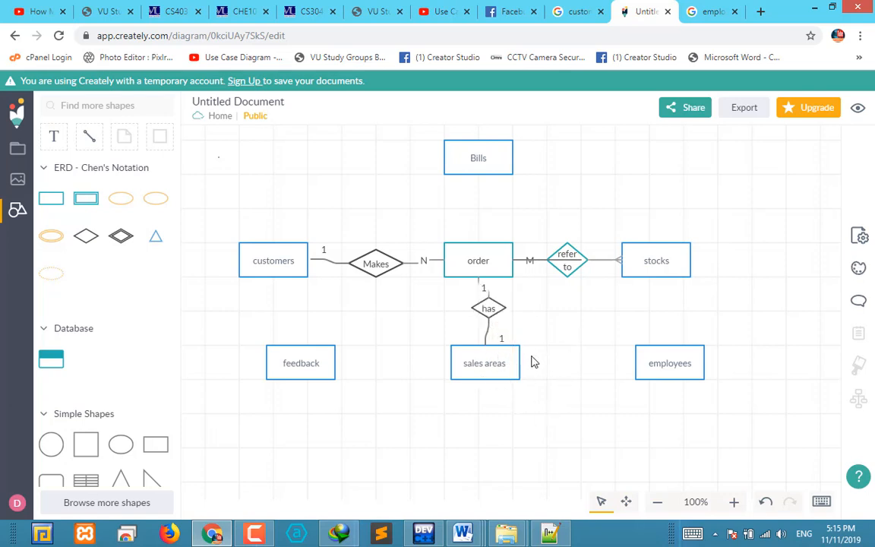
Move the "has" diamond leftward so it sits beside the vertical line between order and sales areas
click(486, 312)
drag(486, 311, 454, 315)
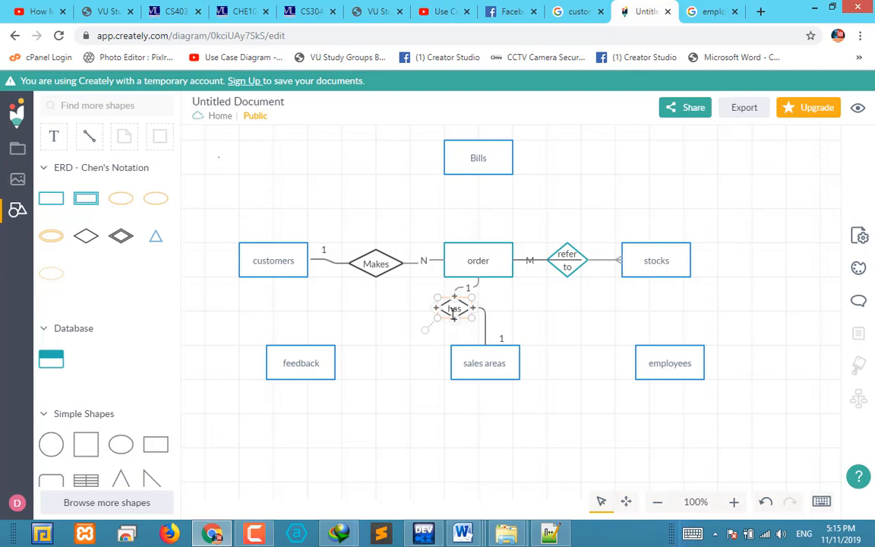
click(574, 331)
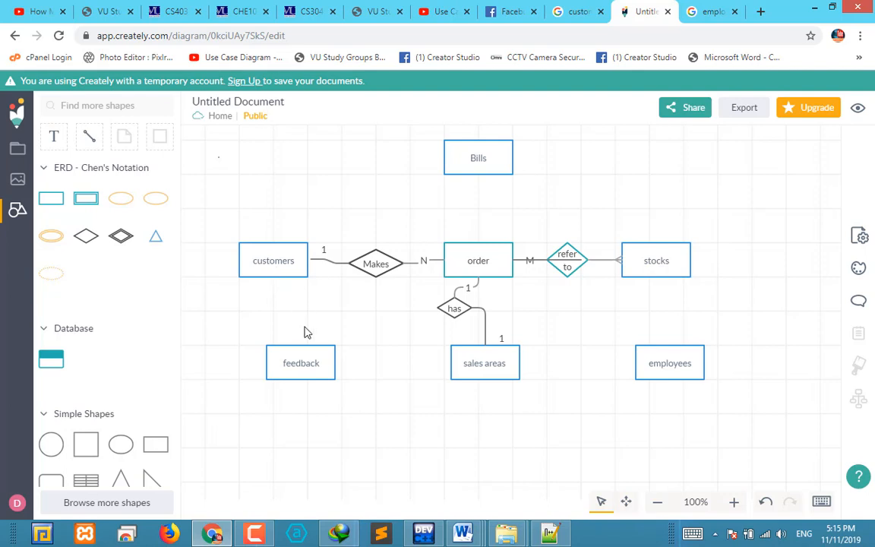
Add a small relationship diamond labelled "gives" between the customers and feedback entities
mouse_move(86, 233)
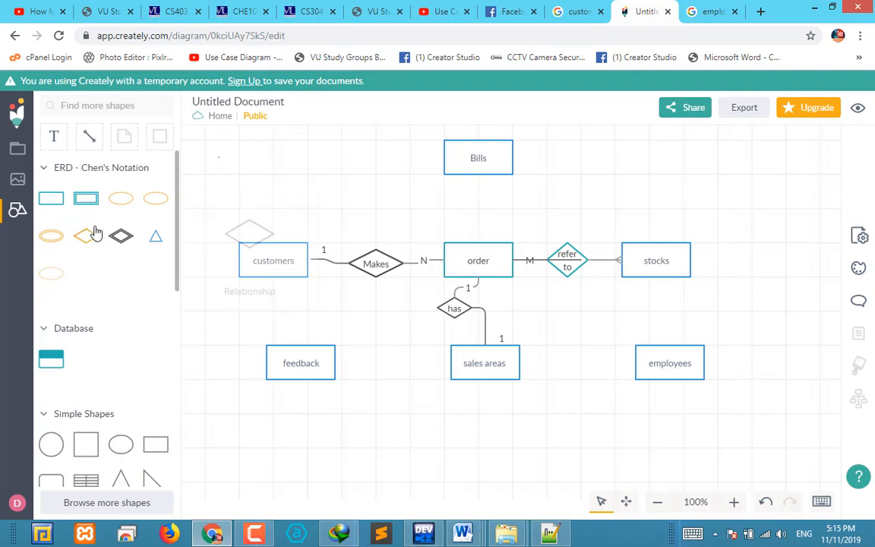
drag(85, 236, 307, 323)
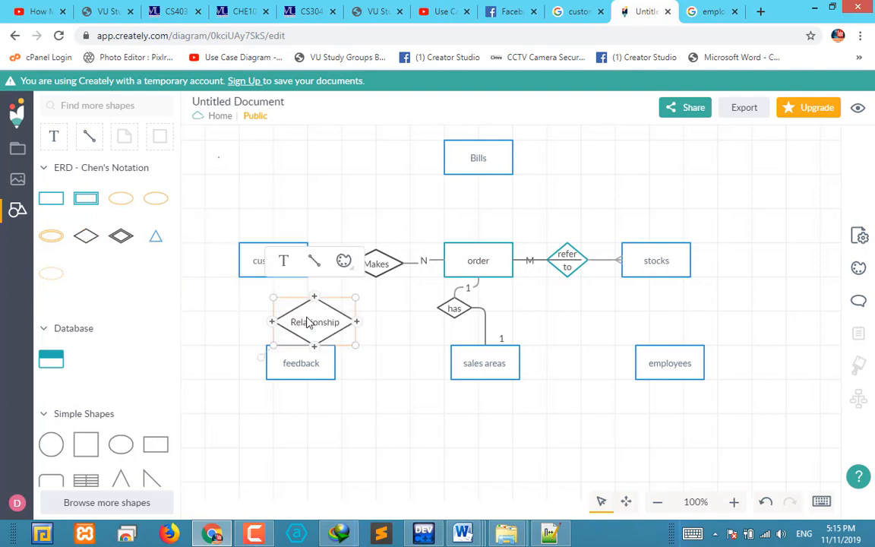
drag(356, 347, 306, 328)
click(289, 294)
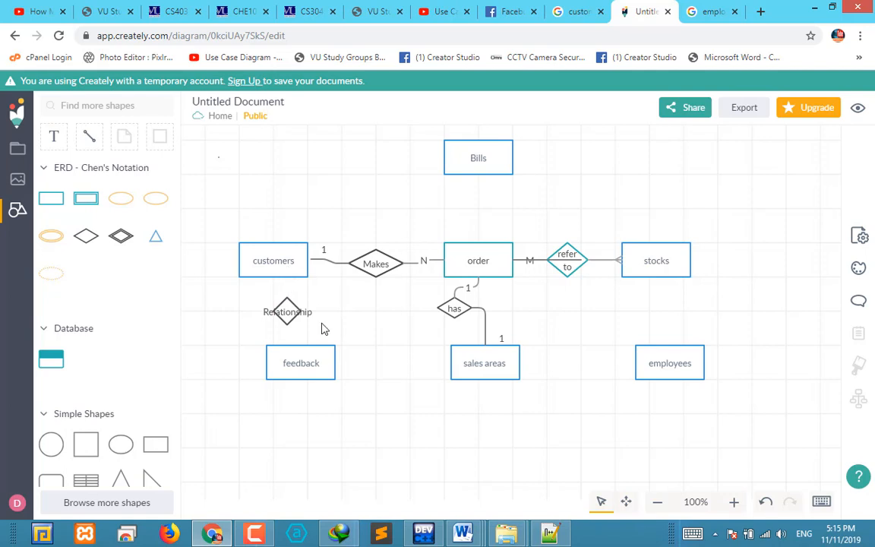
click(295, 319)
double_click(293, 312)
key(BackSpace)
text(gives)
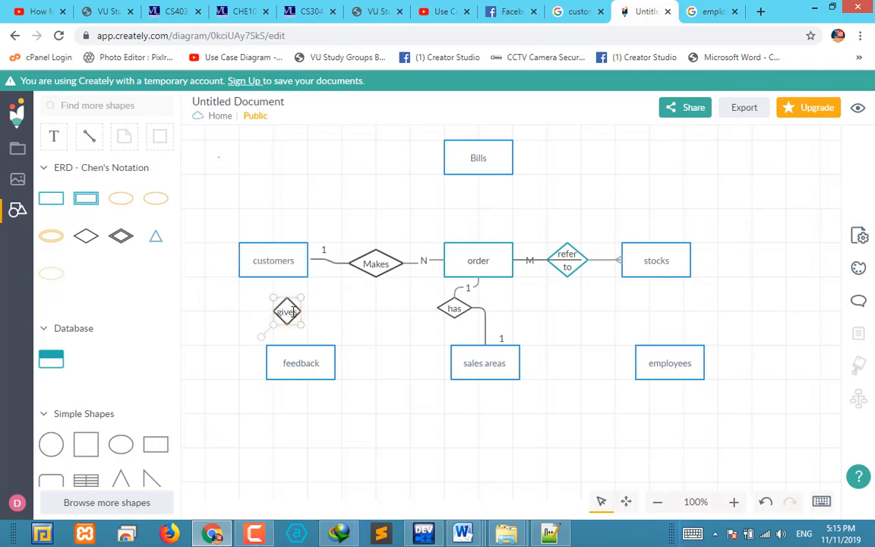
click(357, 312)
Connect the customers entity to the "gives" diamond and the diamond to the feedback entity
click(285, 312)
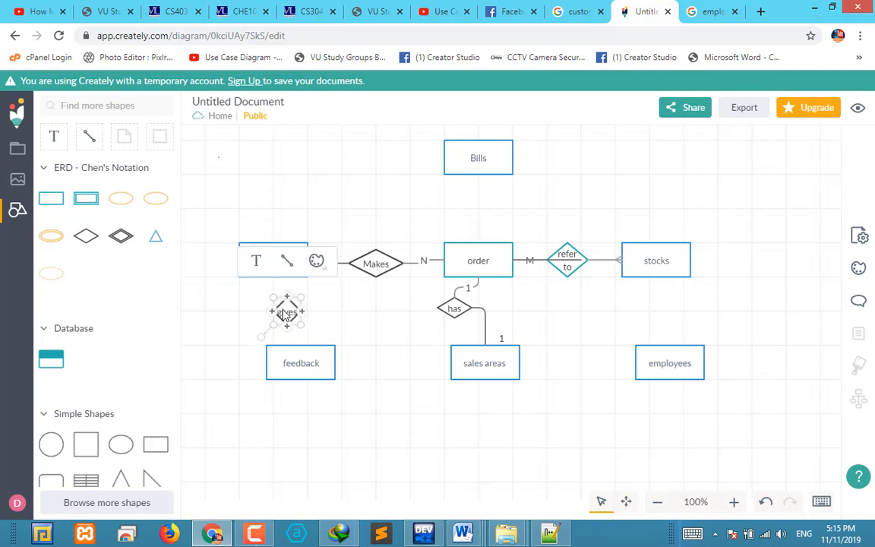
mouse_move(283, 266)
mouse_down()
mouse_move(289, 279)
mouse_move(274, 278)
mouse_move(290, 301)
mouse_up()
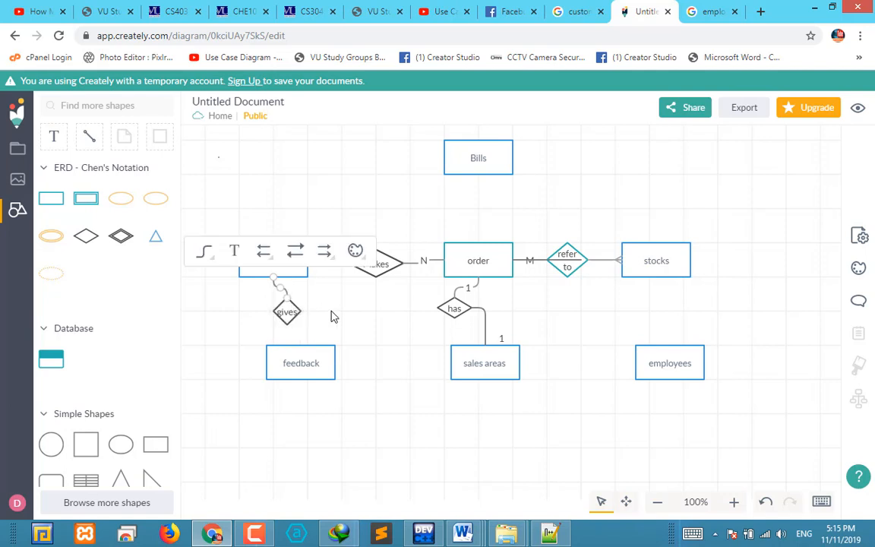
click(332, 312)
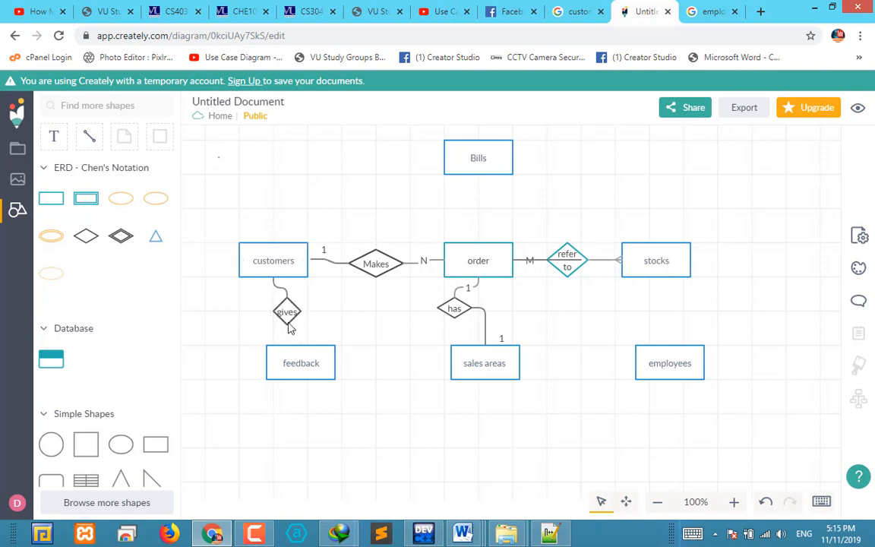
click(288, 323)
drag(290, 265, 298, 348)
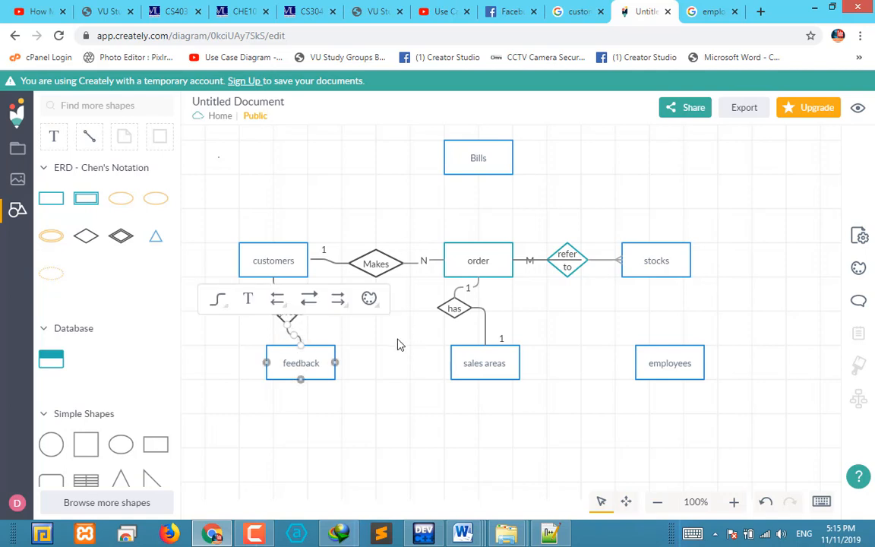
click(401, 344)
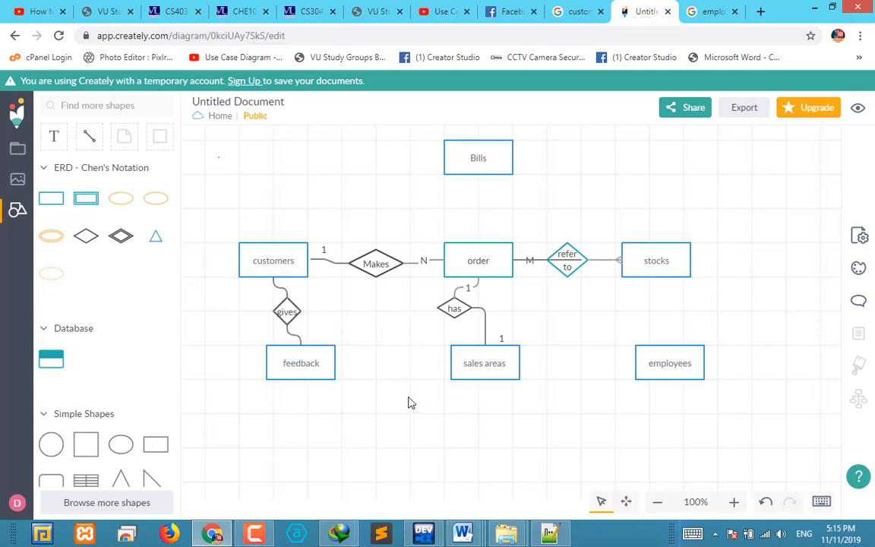
Widen the "gives" diamond slightly to fit its label
click(286, 320)
drag(302, 329, 311, 332)
click(389, 342)
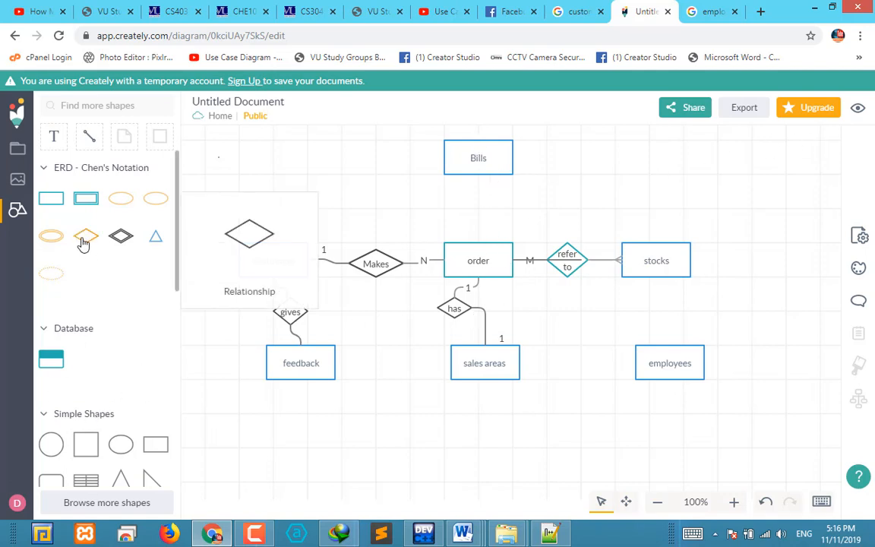
Add a relationship diamond labelled "Manage" between the stocks and employees entities, just above and left of employees
drag(86, 237, 616, 333)
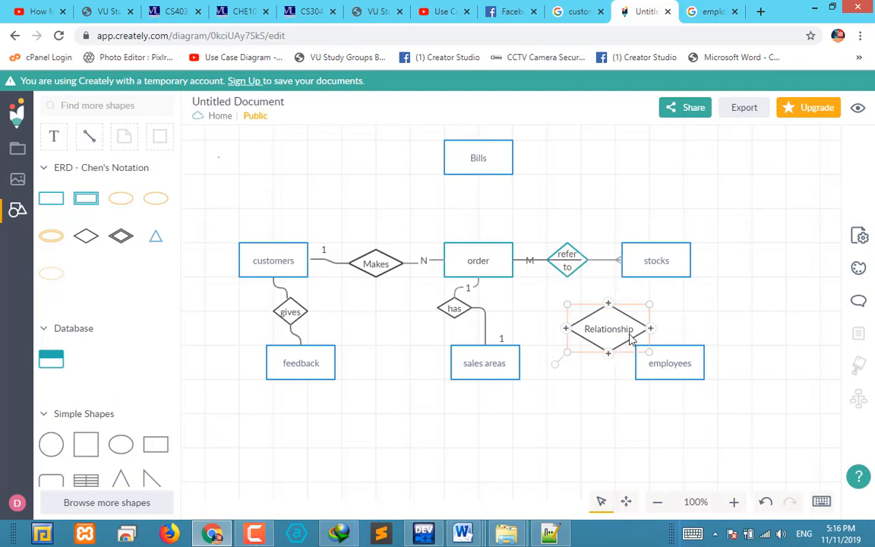
double_click(619, 337)
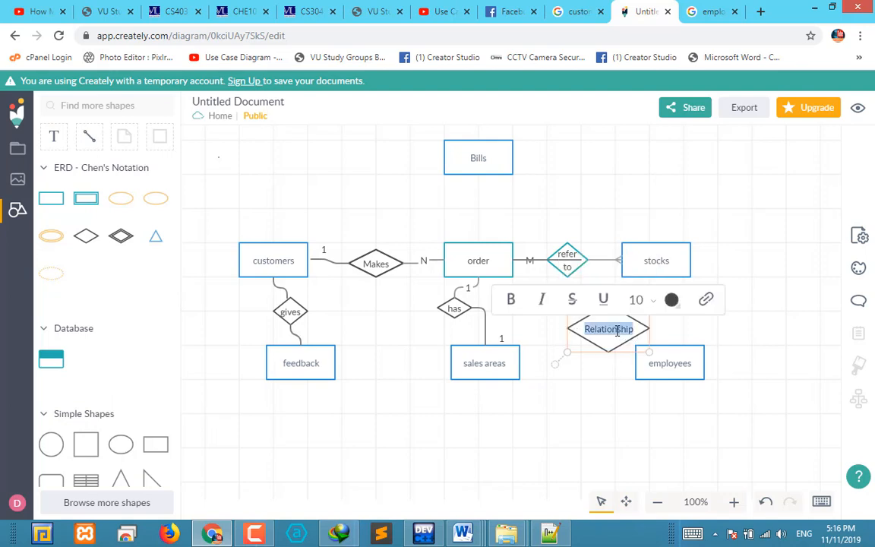
text(Manage)
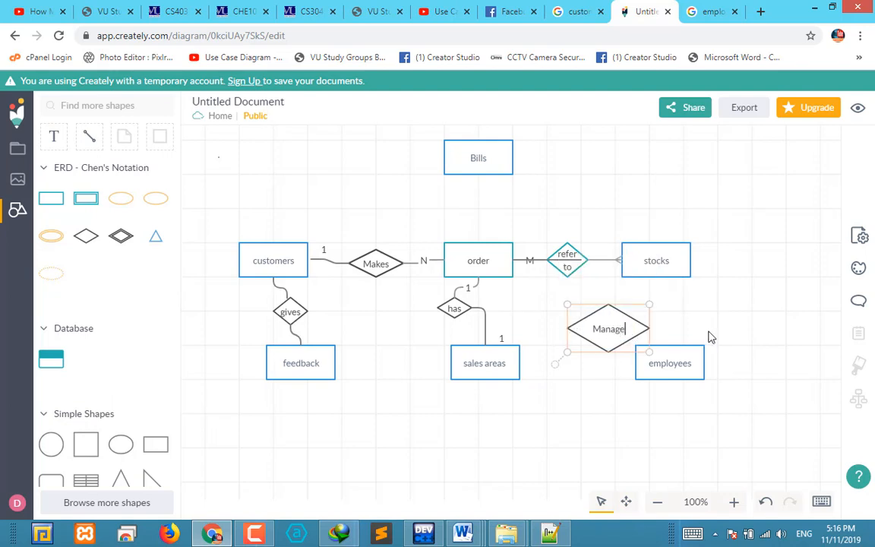
click(656, 332)
click(637, 333)
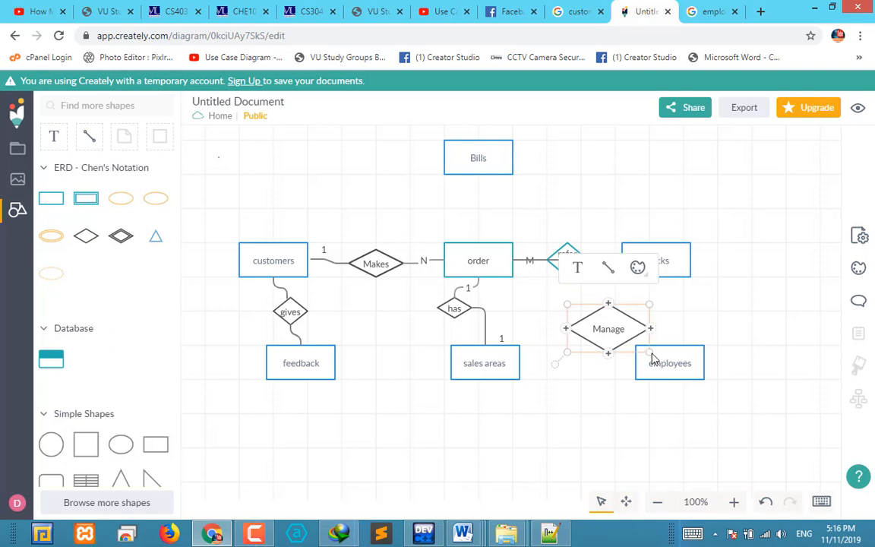
Shrink the "Manage" diamond to fit its label and connect it to the top of the employees entity
drag(651, 353, 617, 338)
click(692, 420)
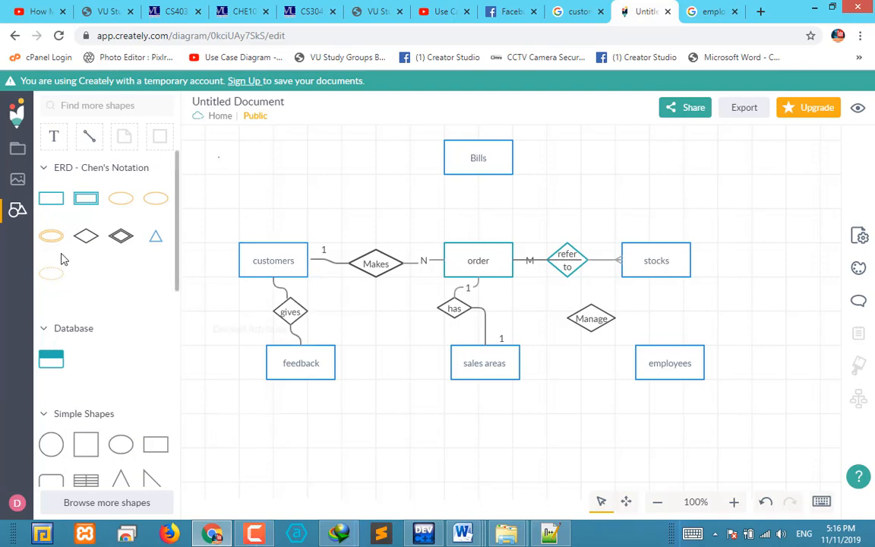
click(578, 329)
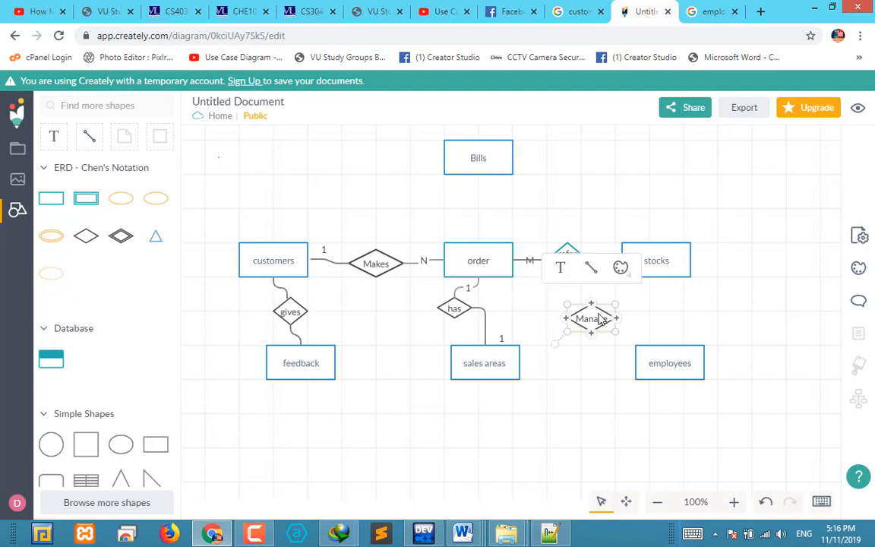
mouse_move(594, 273)
mouse_down()
mouse_move(678, 365)
mouse_move(635, 370)
mouse_move(674, 363)
mouse_move(670, 347)
mouse_up()
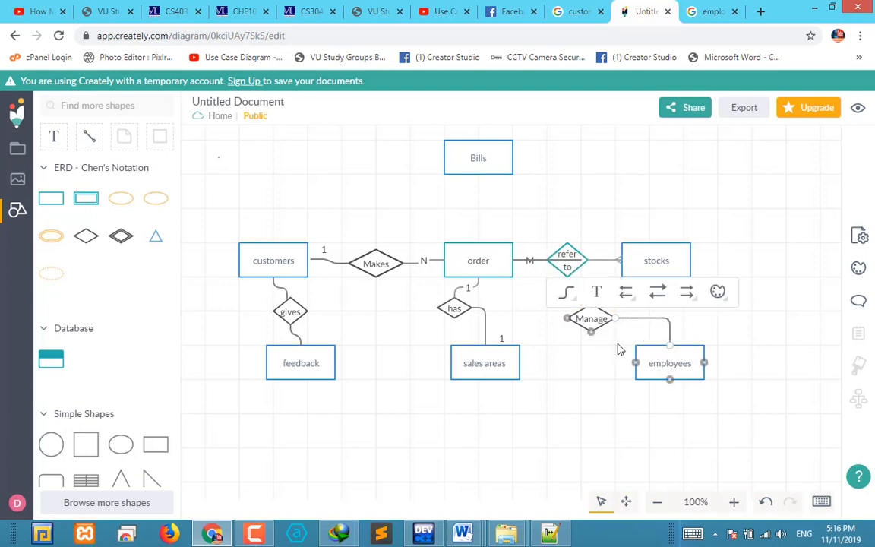
click(683, 361)
click(778, 353)
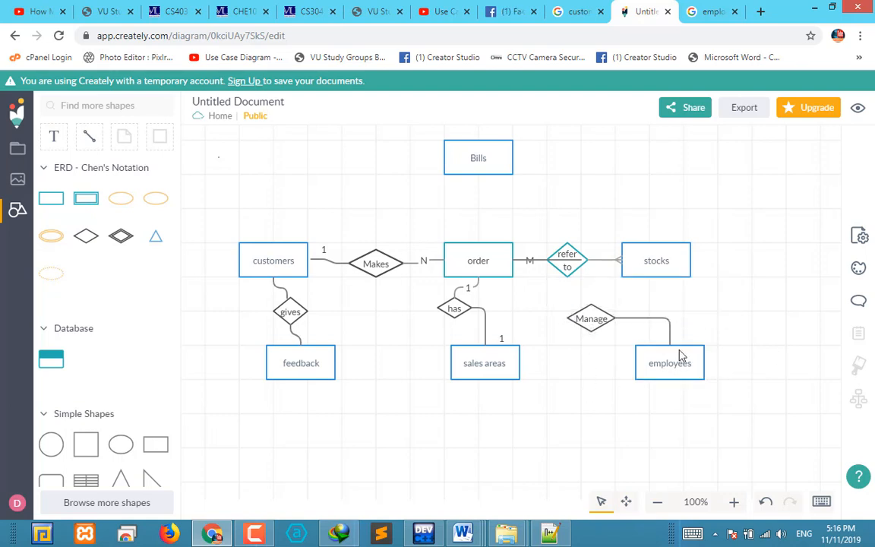
Connect the "Manage" diamond to the order entity and shift the connector's vertical segment closer to order
click(591, 320)
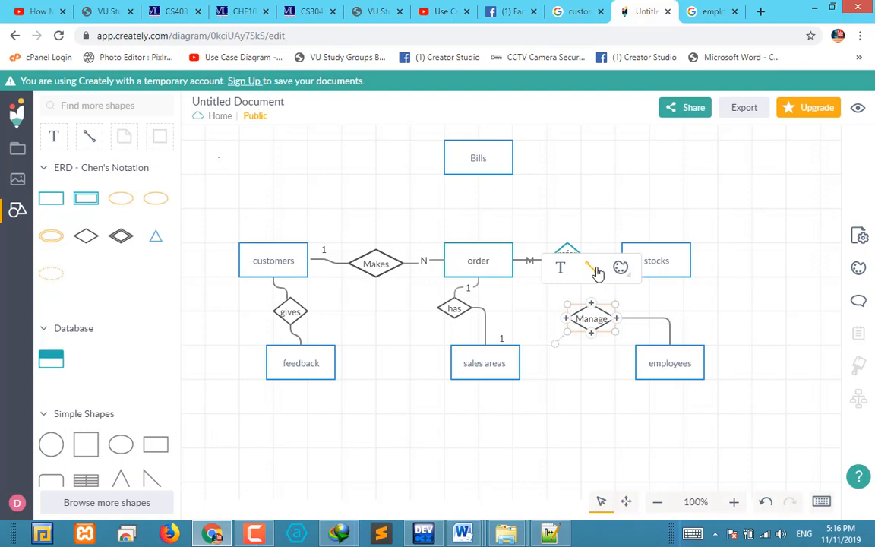
drag(597, 271, 513, 262)
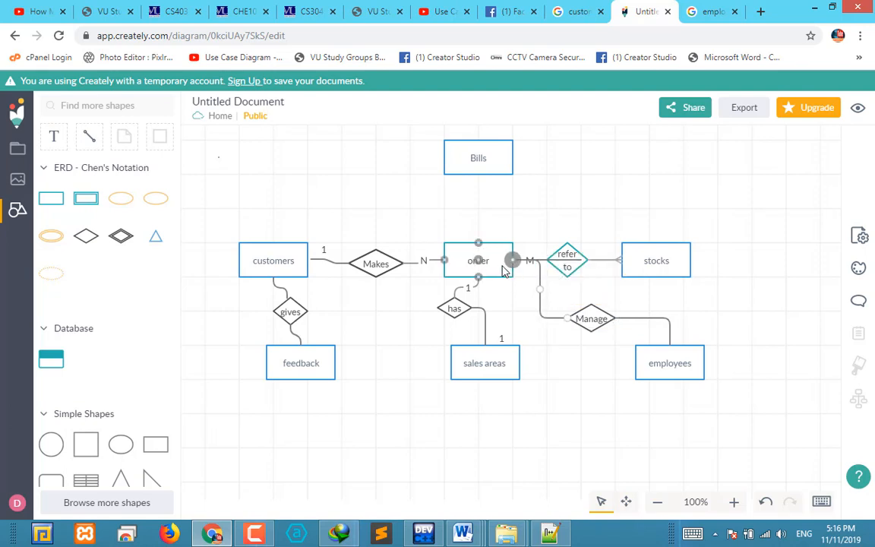
click(535, 302)
click(540, 272)
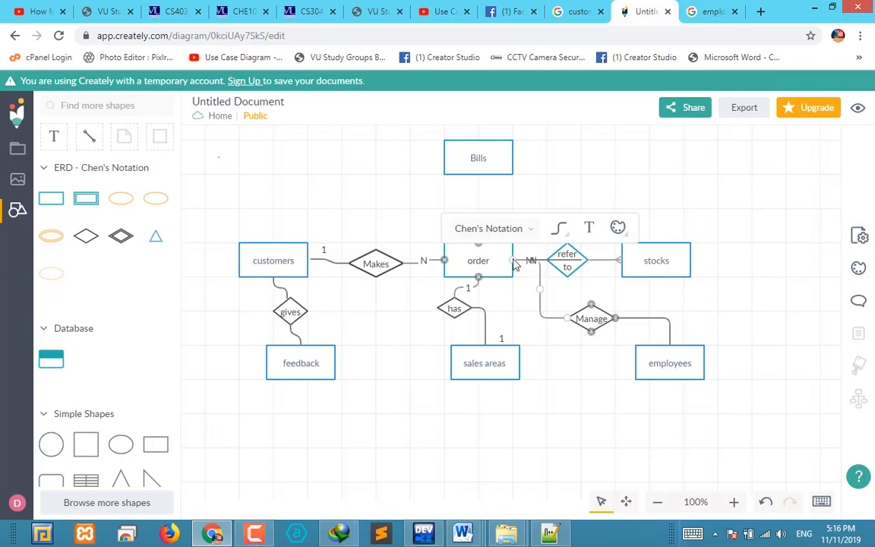
drag(540, 277, 517, 281)
click(516, 306)
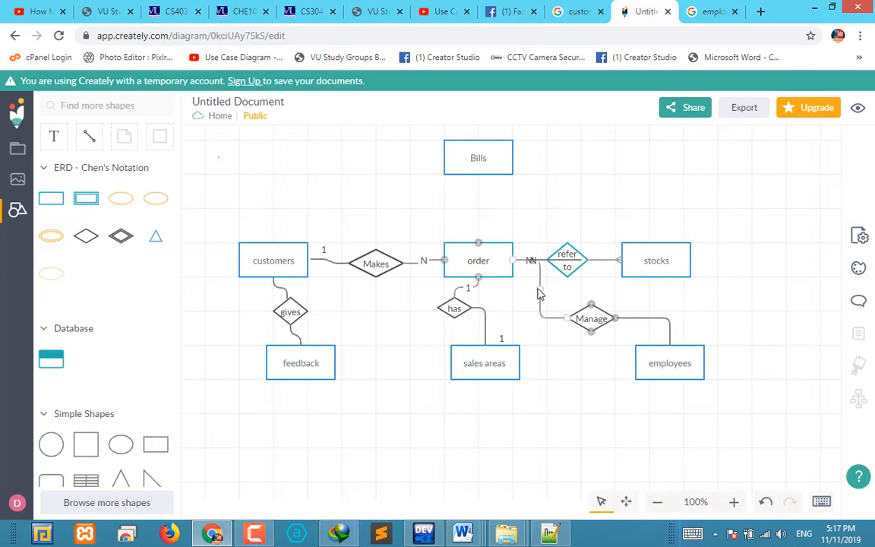
drag(539, 294, 521, 295)
click(538, 298)
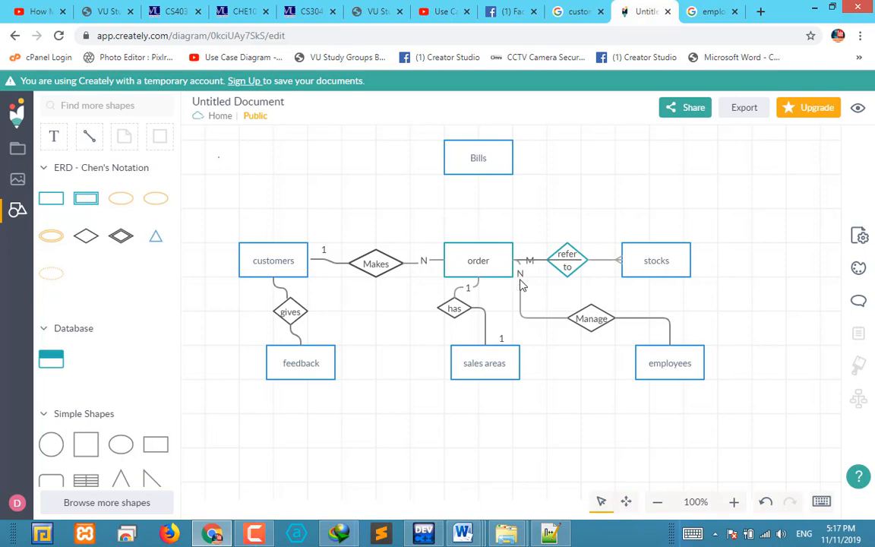
Remove the N cardinality from the order end of the connector to the "Manage" diamond
click(521, 293)
click(523, 274)
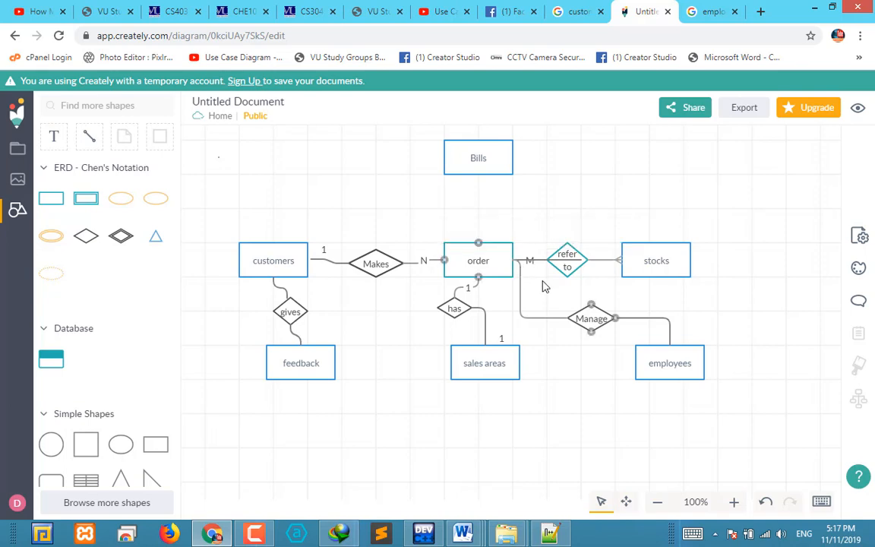
click(534, 328)
Connect the "Manage" diamond to the bottom of the stocks entity
click(567, 262)
click(570, 265)
click(590, 318)
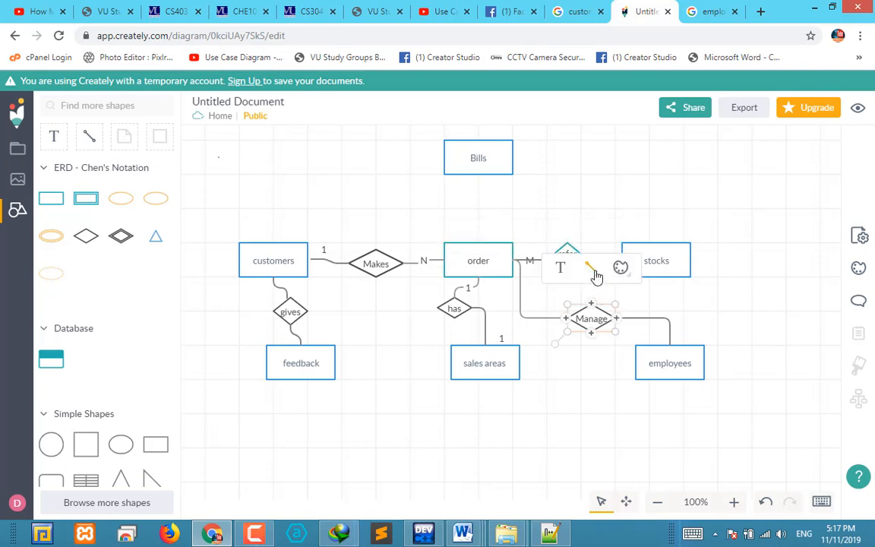
drag(597, 276, 658, 283)
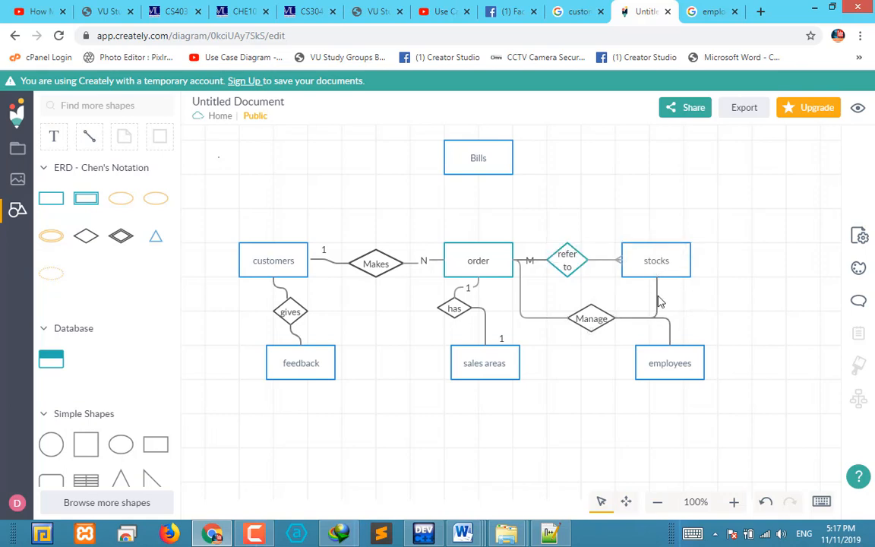
click(658, 302)
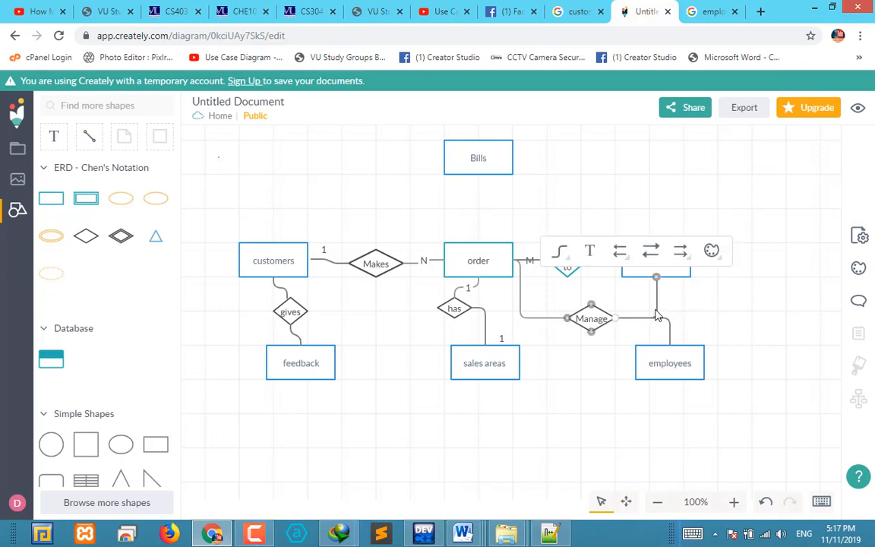
click(638, 302)
click(658, 284)
click(718, 307)
click(657, 285)
mouse_move(619, 252)
click(792, 304)
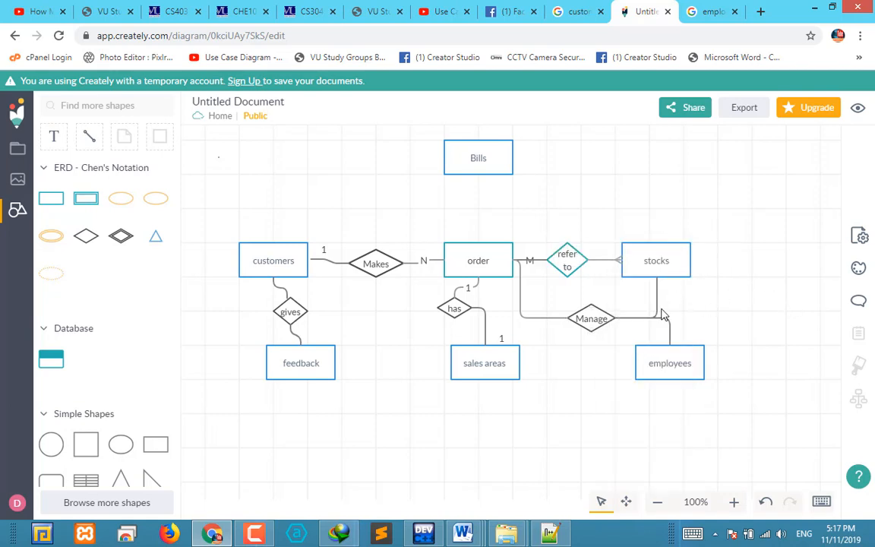
Reattach the stocks connector to the top corner of the "Manage" diamond
click(657, 300)
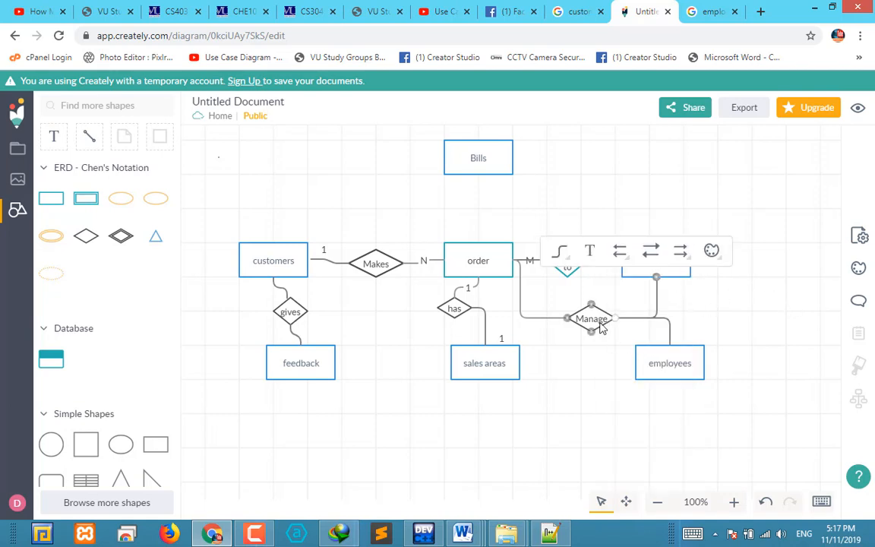
drag(615, 318, 592, 305)
click(689, 296)
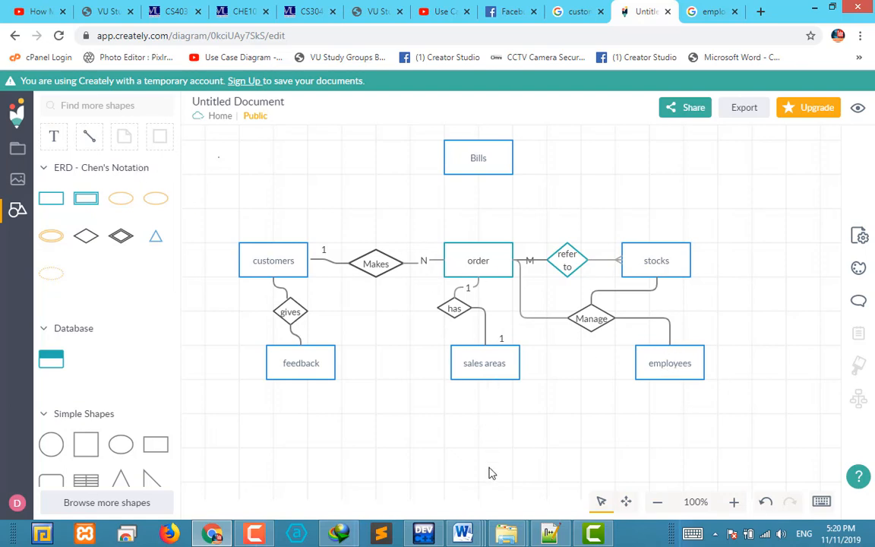
Add a text label reading "1" at the employees entity
click(53, 136)
click(675, 337)
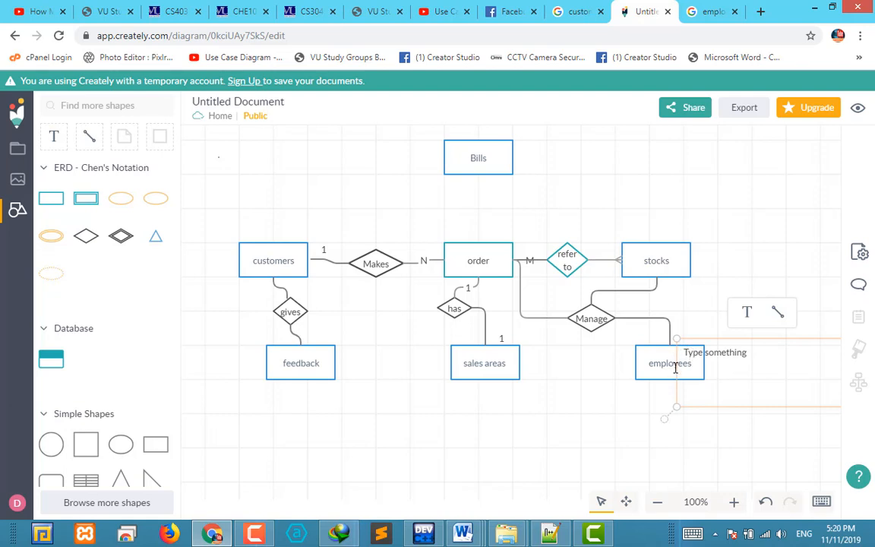
click(747, 313)
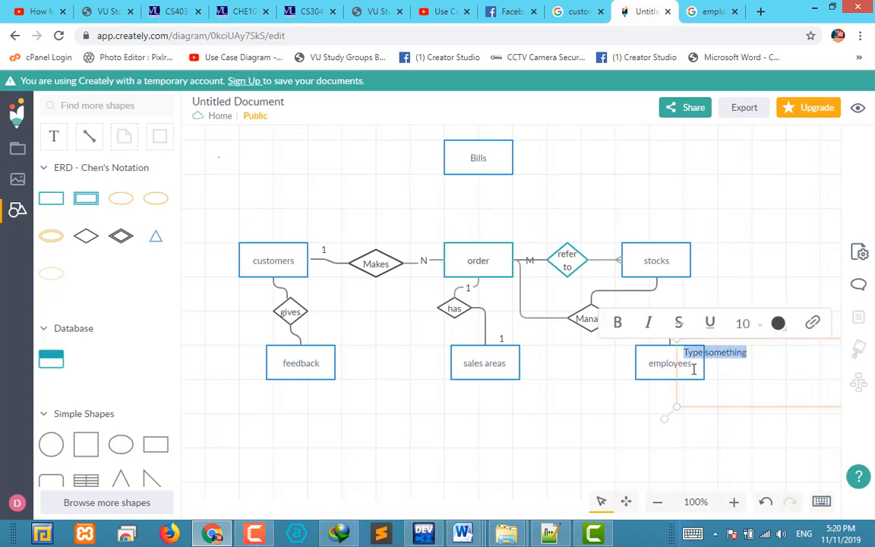
text(1)
click(622, 439)
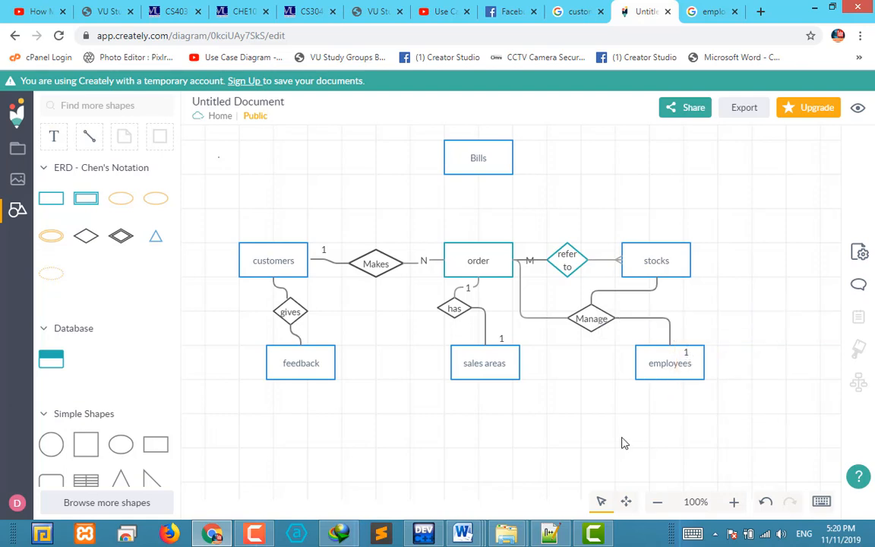
Shrink the "1" label's text box and place it just above employees, beside the connector to "Manage"
click(689, 357)
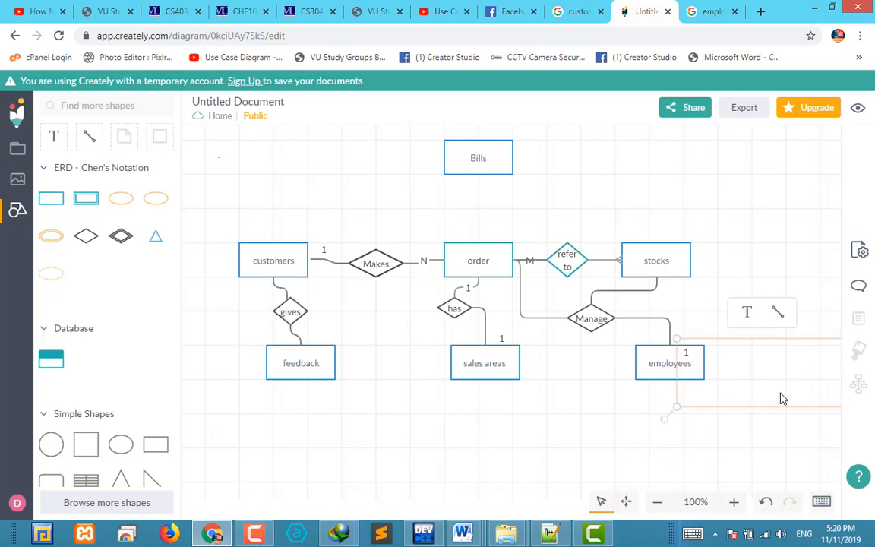
drag(682, 343, 813, 385)
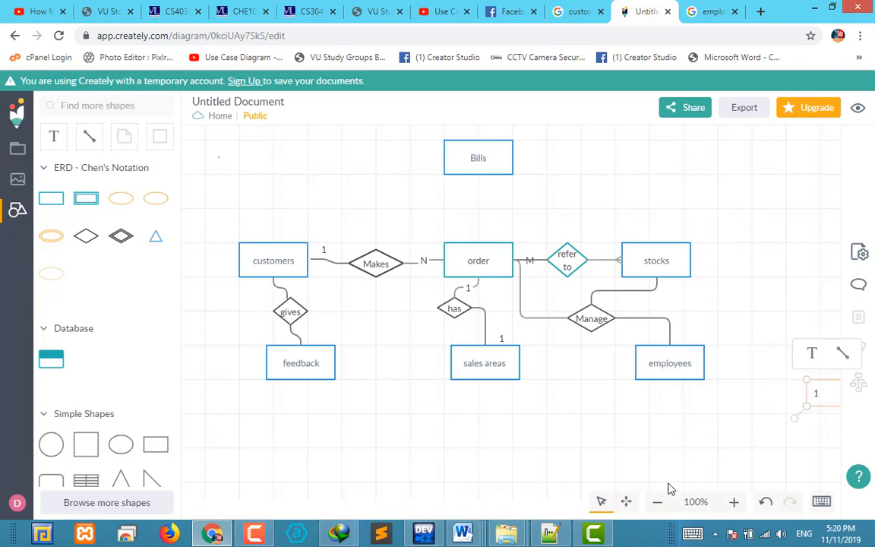
click(654, 503)
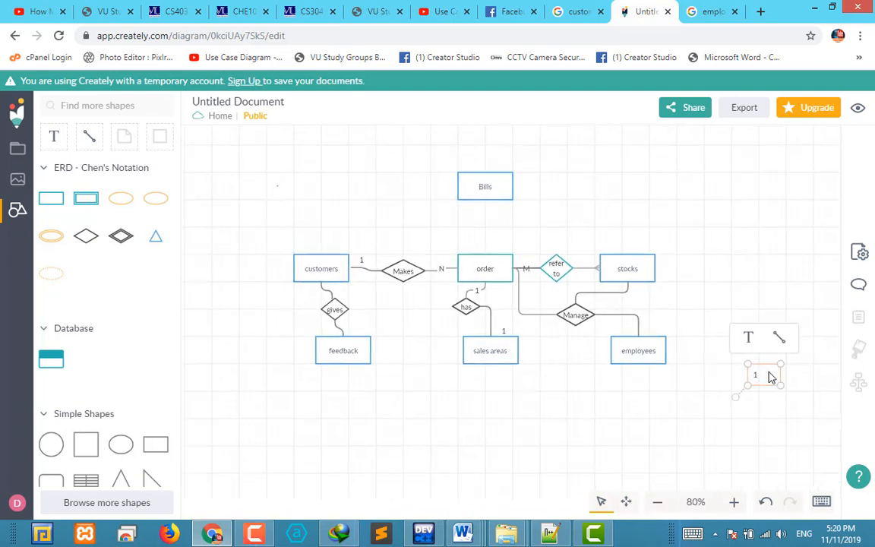
drag(744, 364, 622, 320)
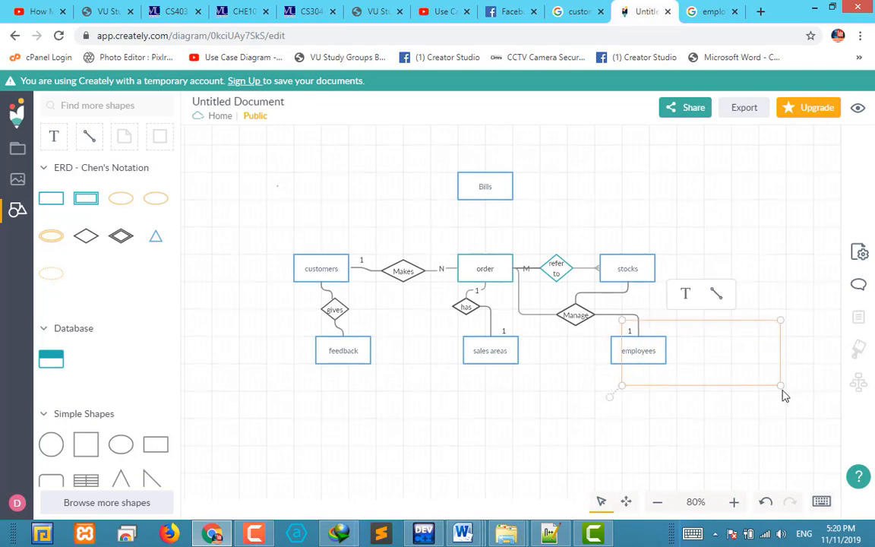
drag(777, 385, 639, 339)
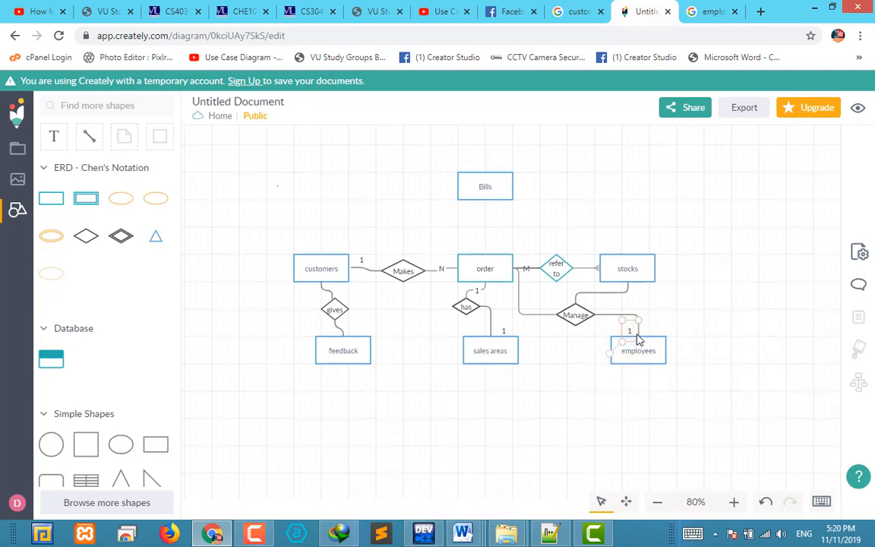
click(684, 325)
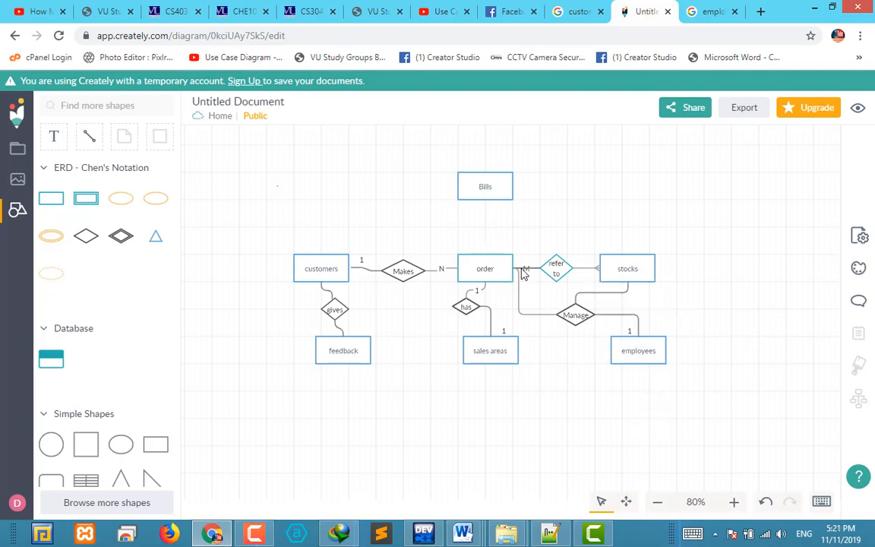
Add a text label reading "M" at the lower right corner of the order entity
click(55, 135)
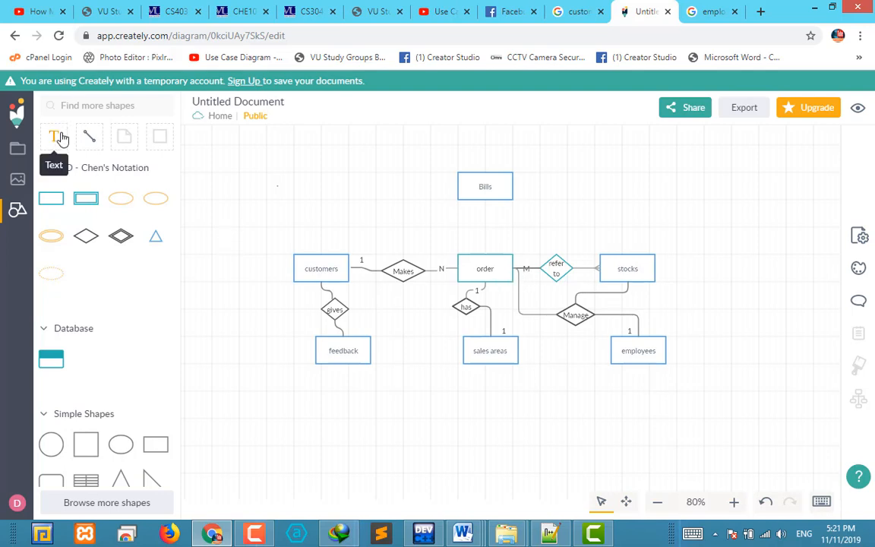
click(522, 277)
drag(588, 290, 552, 287)
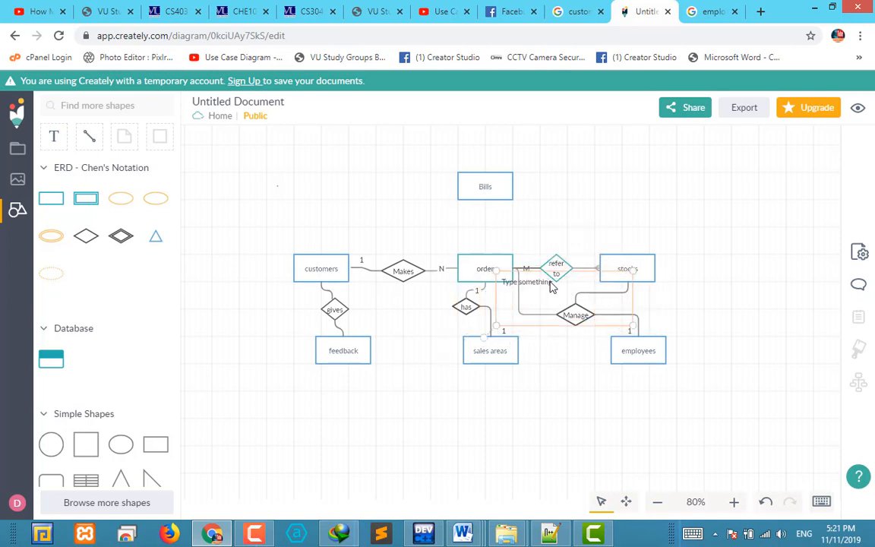
double_click(551, 282)
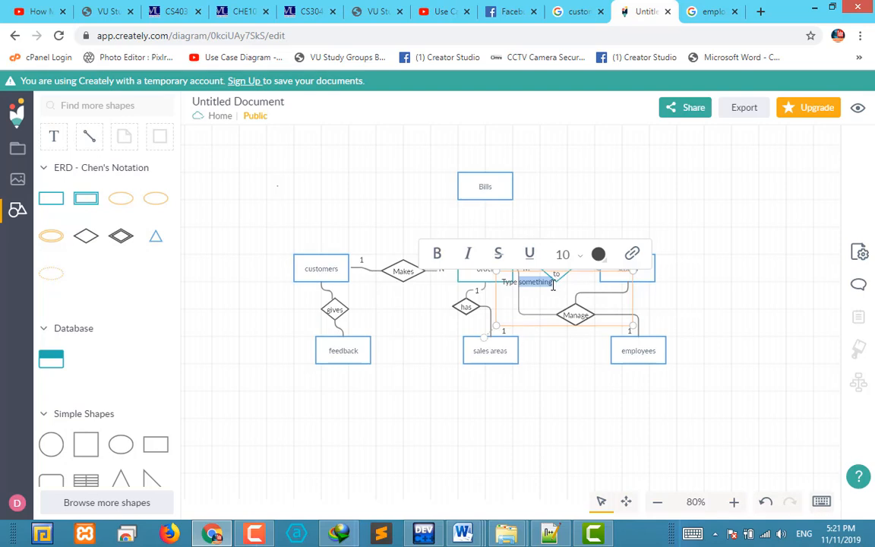
key(BackSpace)
key(BackSpace)
key(BackSpace)
key(BackSpace)
key(BackSpace)
key(BackSpace)
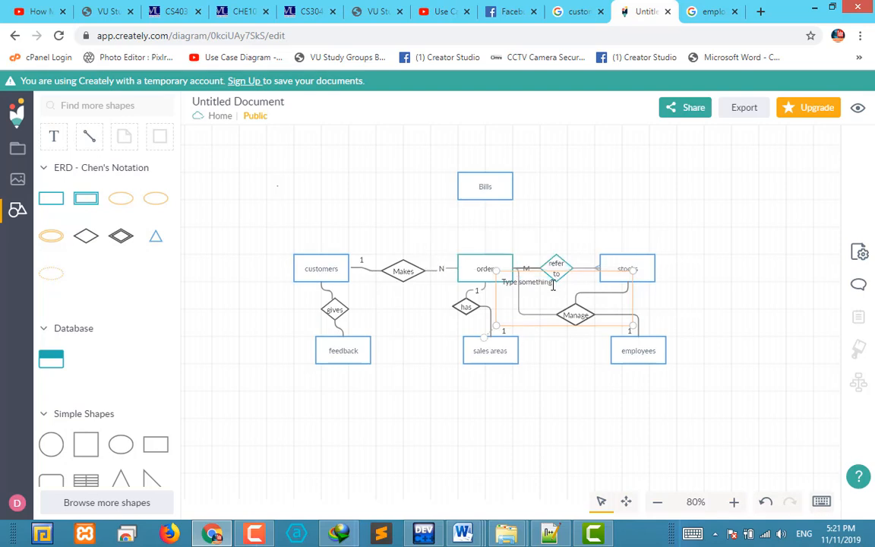
text(M)
click(715, 309)
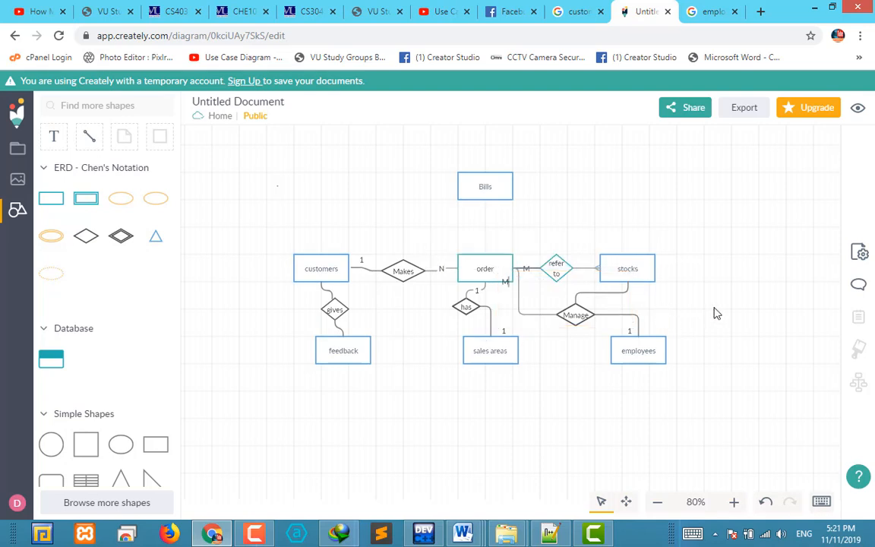
Move the new "M" label beside the order end of the connector to the "Manage" diamond
click(526, 291)
drag(536, 293, 549, 294)
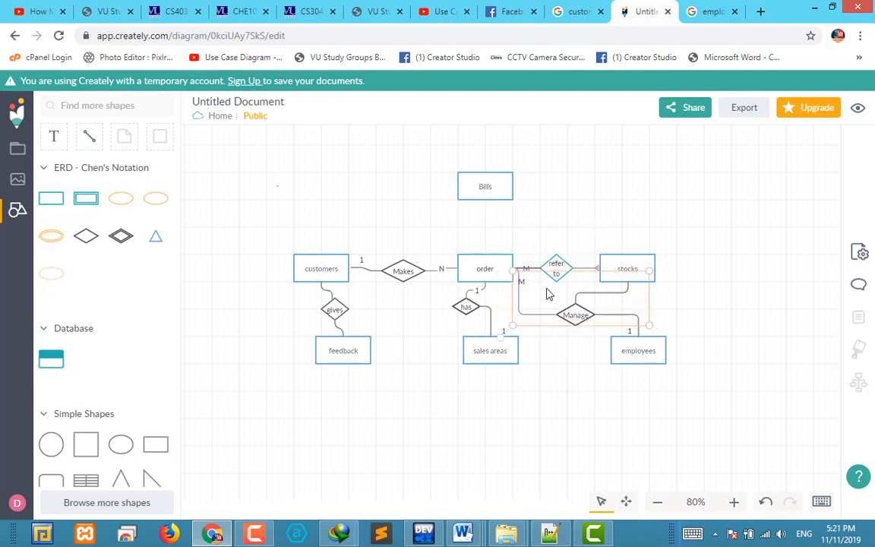
click(711, 307)
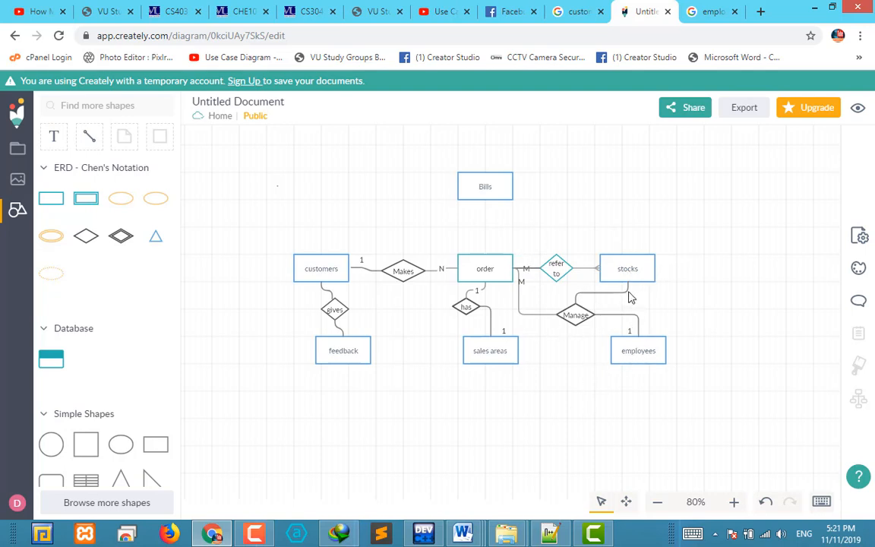
Add a text label reading "M" just below stocks, on the connector to the "Manage" diamond
click(50, 135)
click(630, 289)
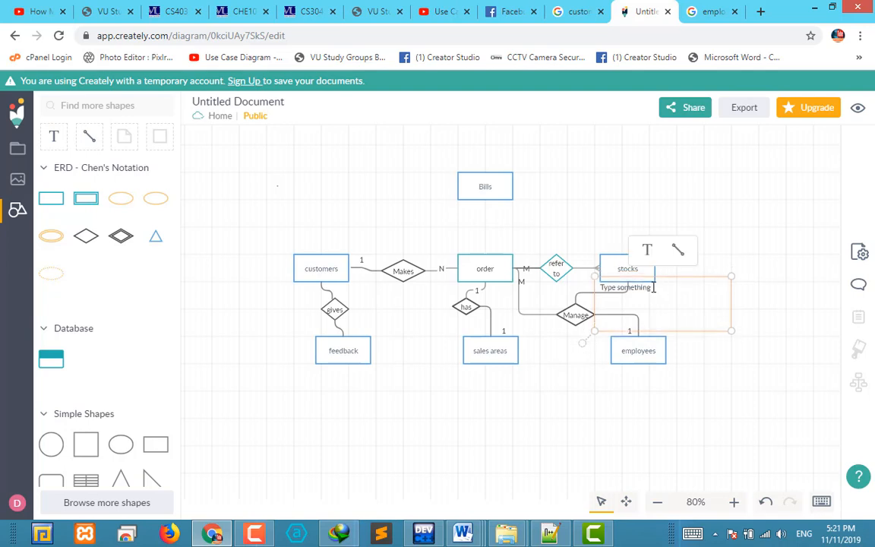
mouse_move(658, 287)
mouse_down()
mouse_move(613, 295)
mouse_move(646, 287)
mouse_up()
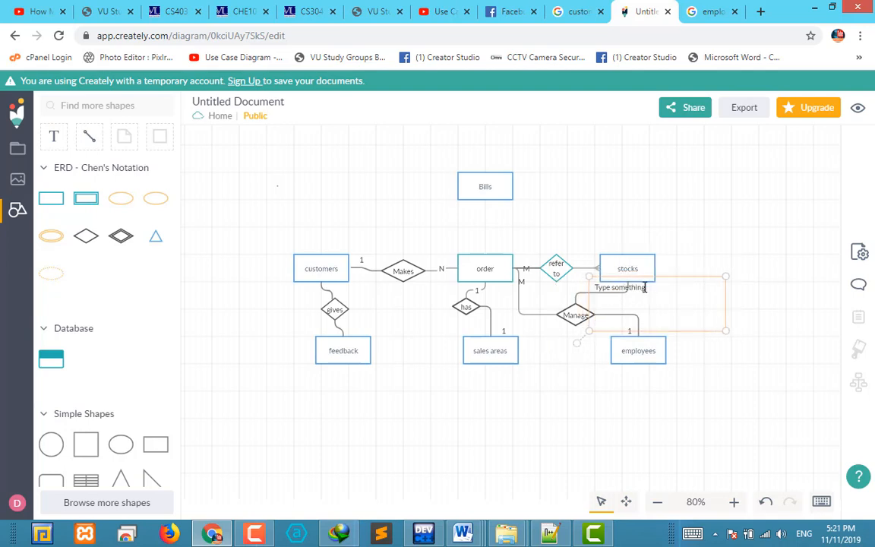
double_click(645, 287)
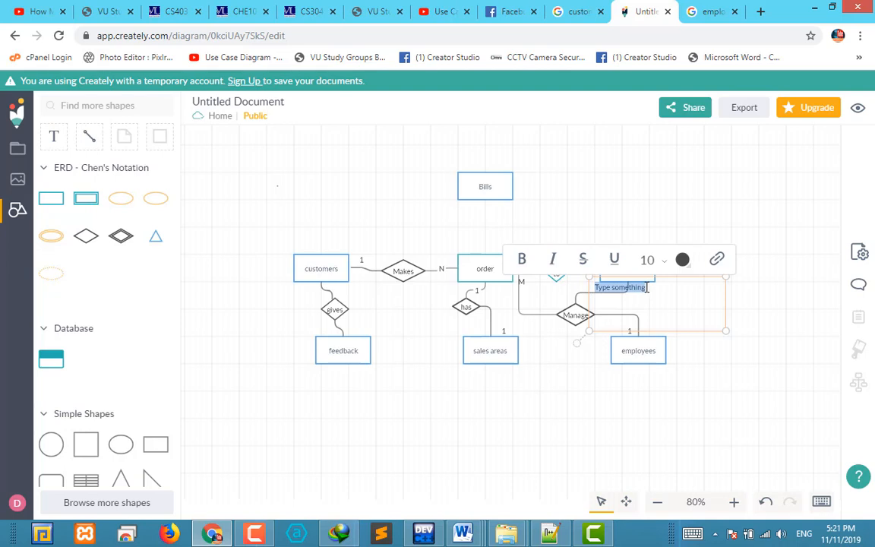
text(M)
key(Escape)
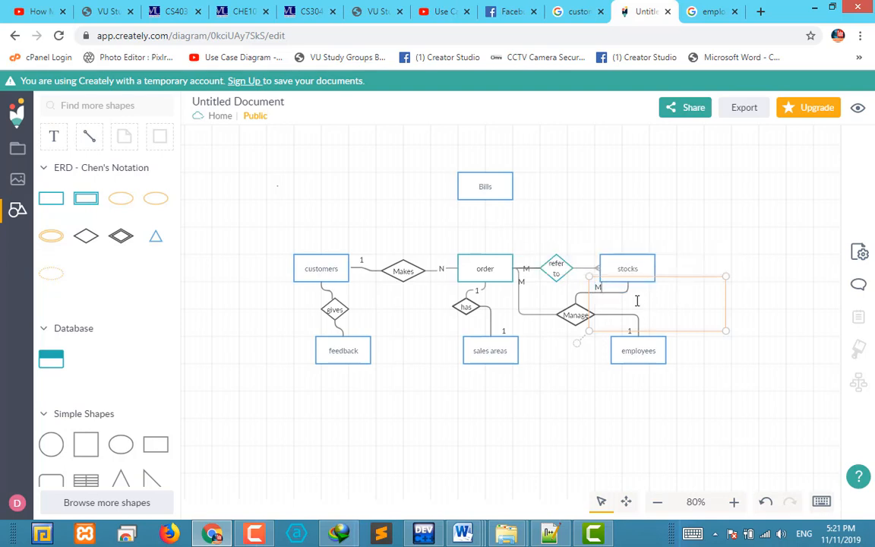
click(770, 313)
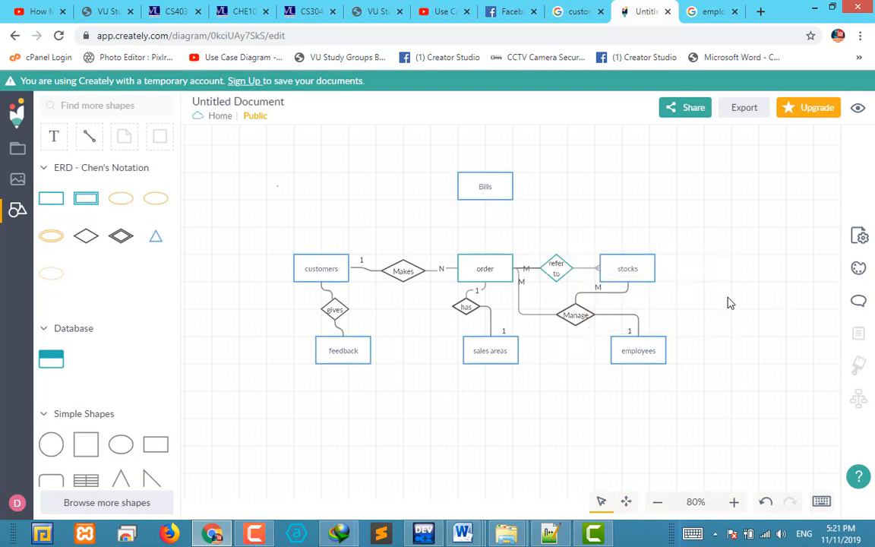
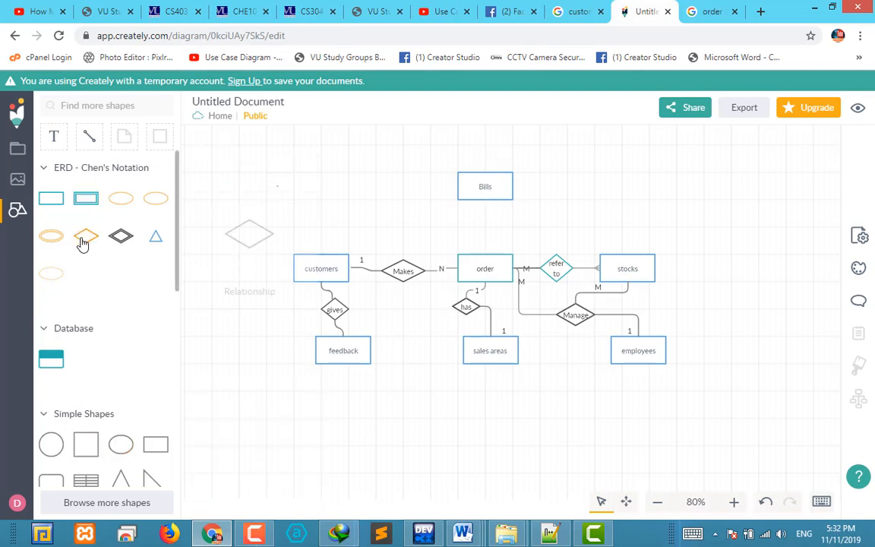
Add a small relationship diamond between Bills and order and label it "generate"
drag(84, 241, 479, 224)
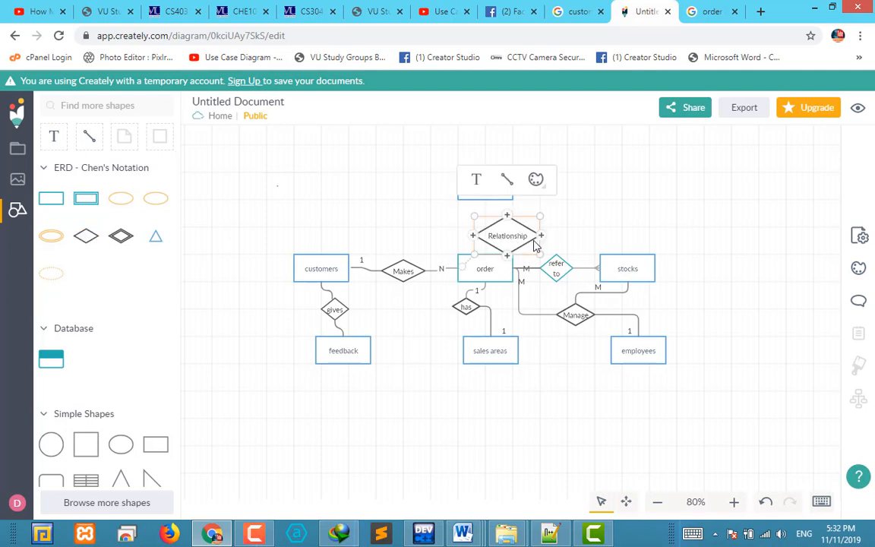
drag(539, 258, 514, 243)
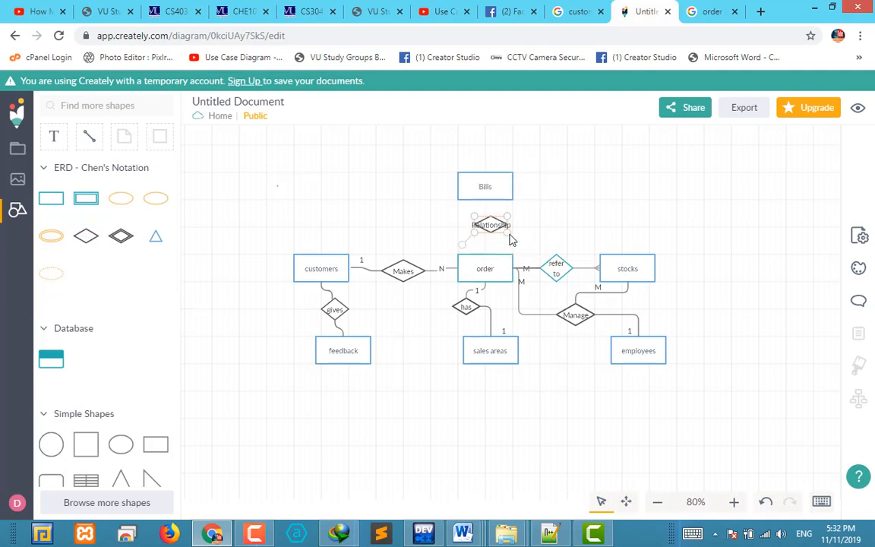
double_click(494, 233)
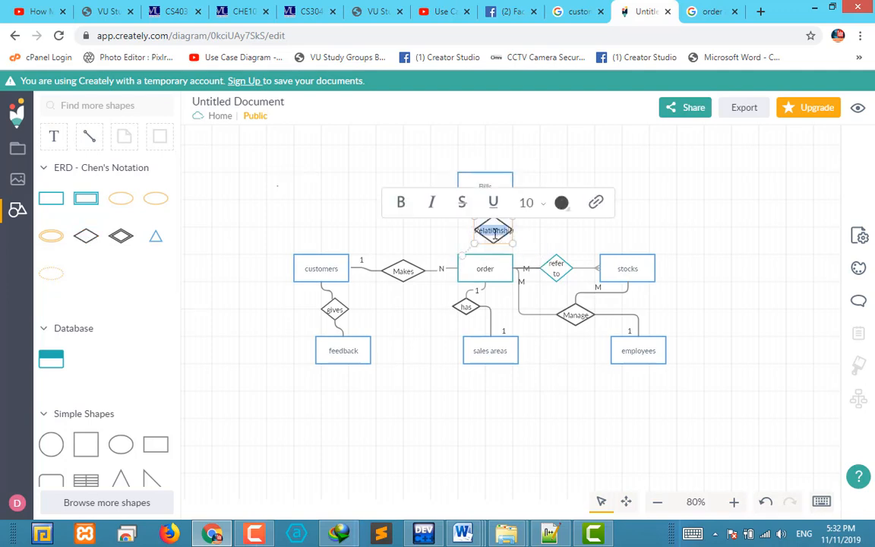
text(generate)
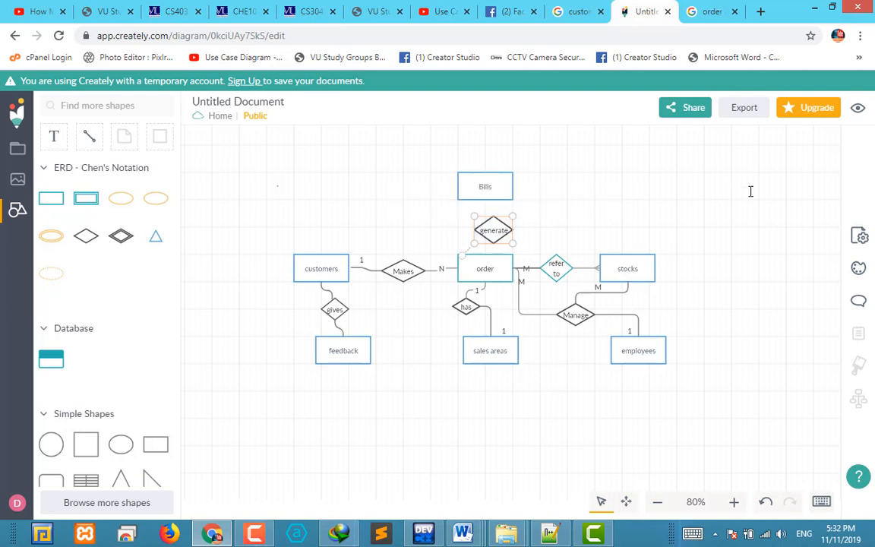
click(751, 192)
Move the "generate" diamond to the right, clear of the gap between Bills and order, and connect it to the Bills entity
drag(496, 233, 550, 222)
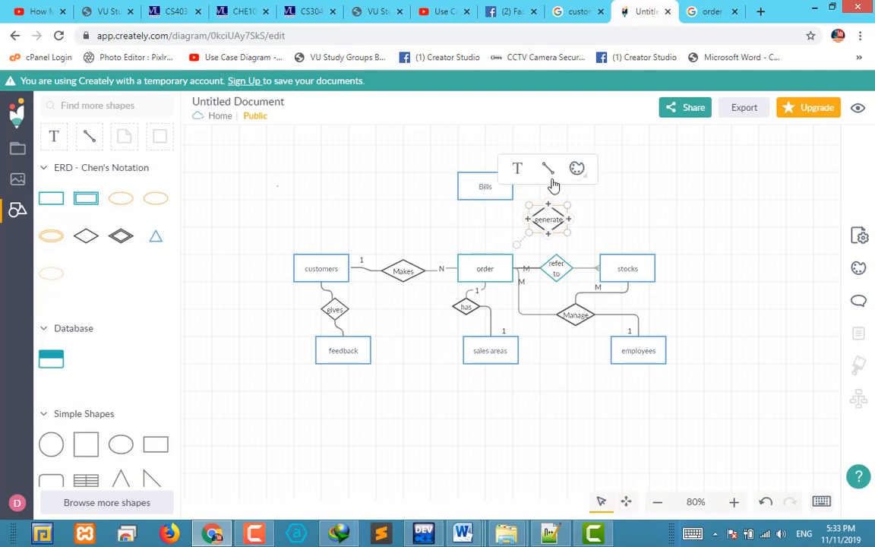
drag(552, 175, 515, 187)
click(519, 236)
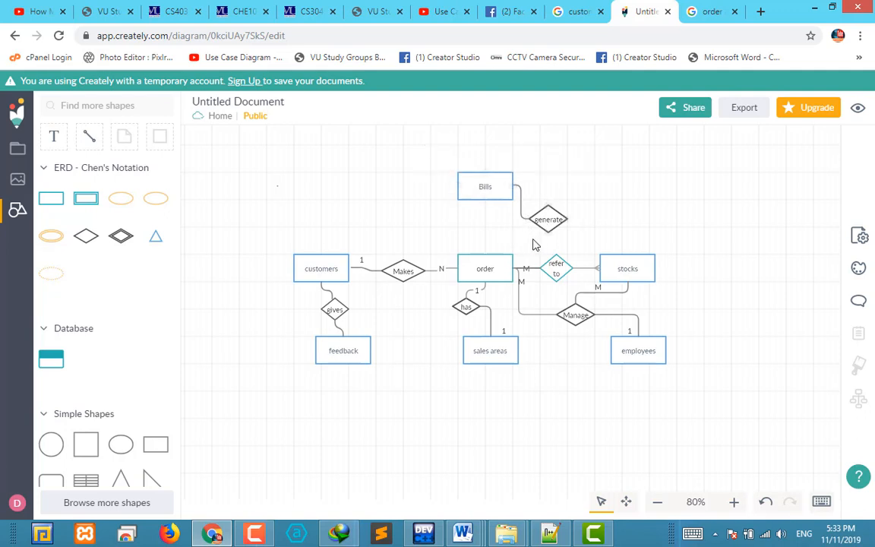
Connect the "generate" diamond to the upper side of the order entity
click(547, 229)
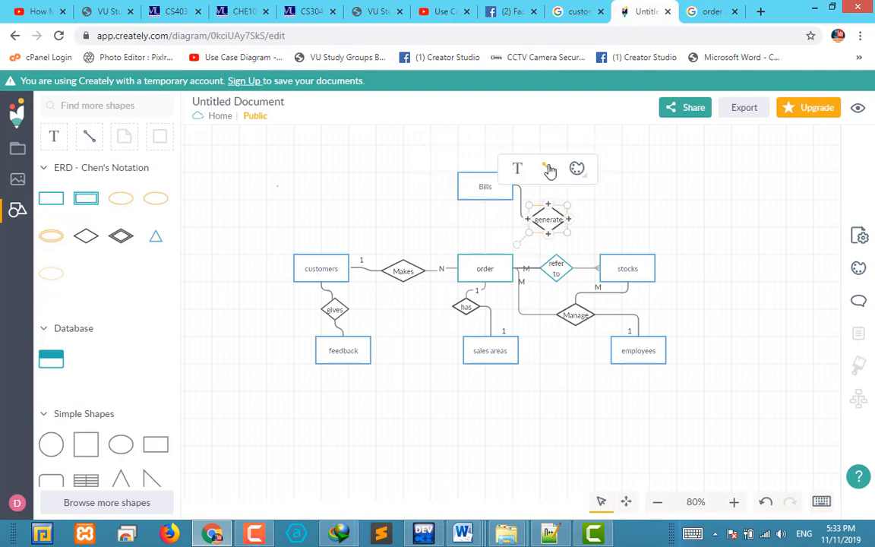
click(502, 249)
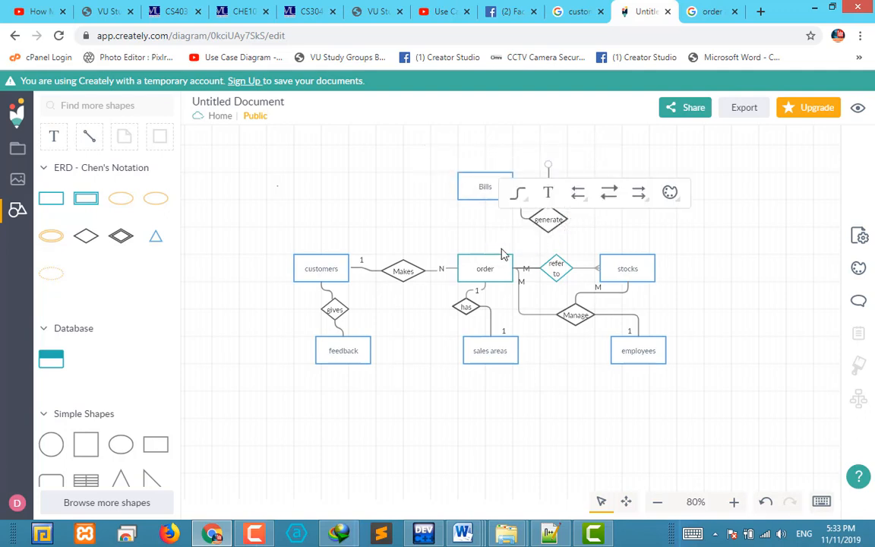
click(546, 217)
drag(547, 170, 485, 256)
click(567, 219)
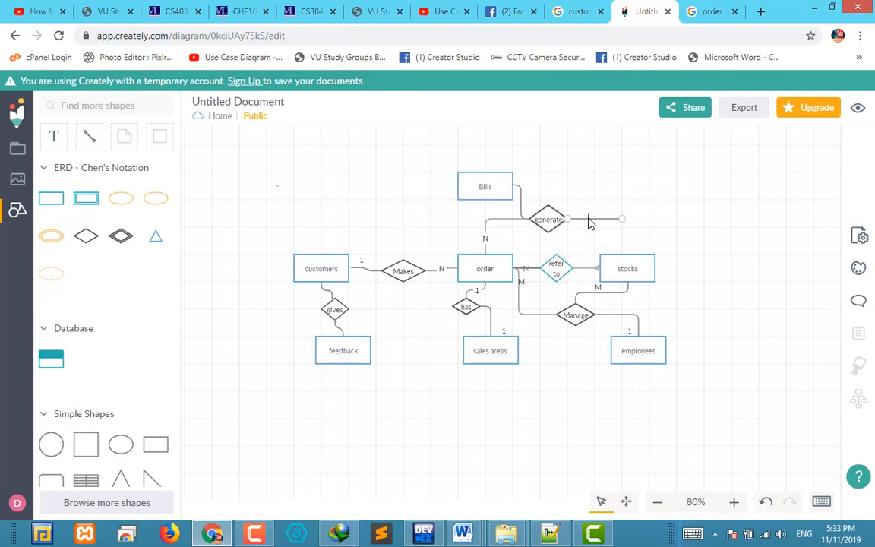
click(687, 235)
click(600, 219)
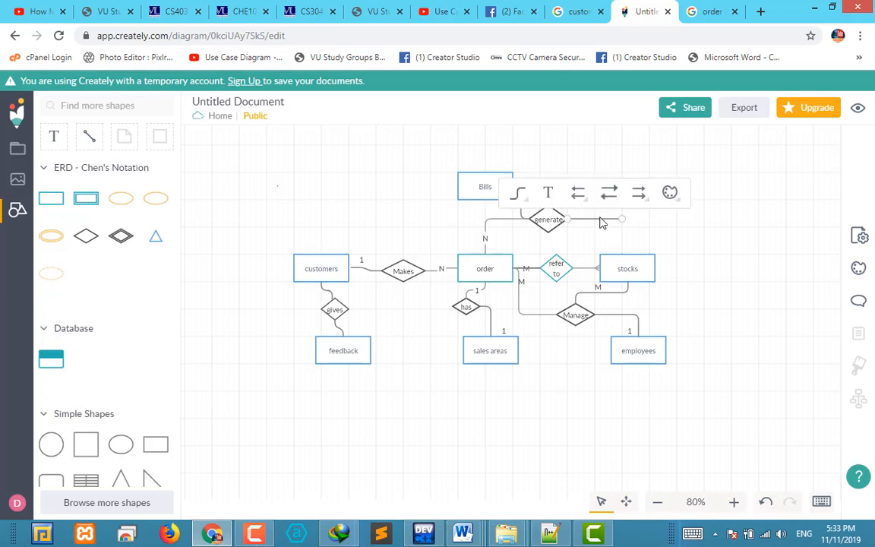
key(Delete)
Reattach the order connector to the lower corner of the "generate" diamond and set its cardinality at order to 1
click(553, 228)
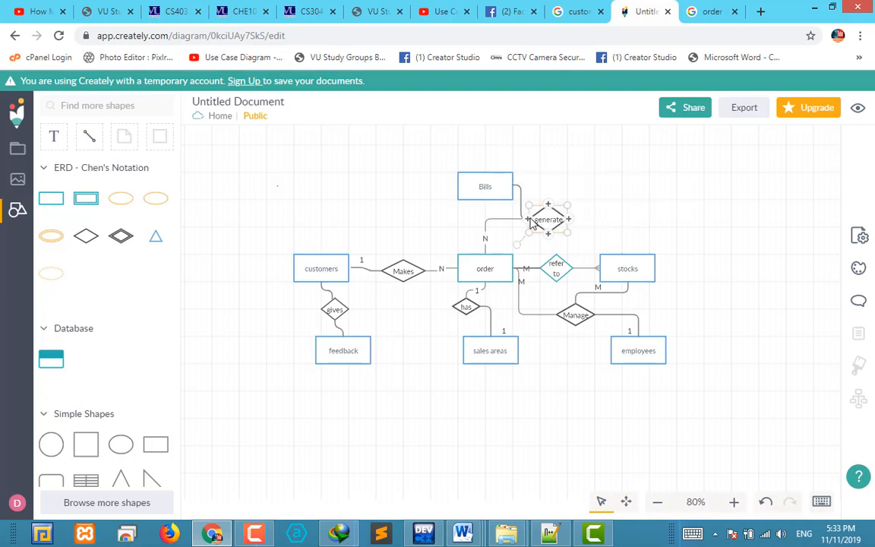
click(514, 221)
drag(529, 220, 548, 233)
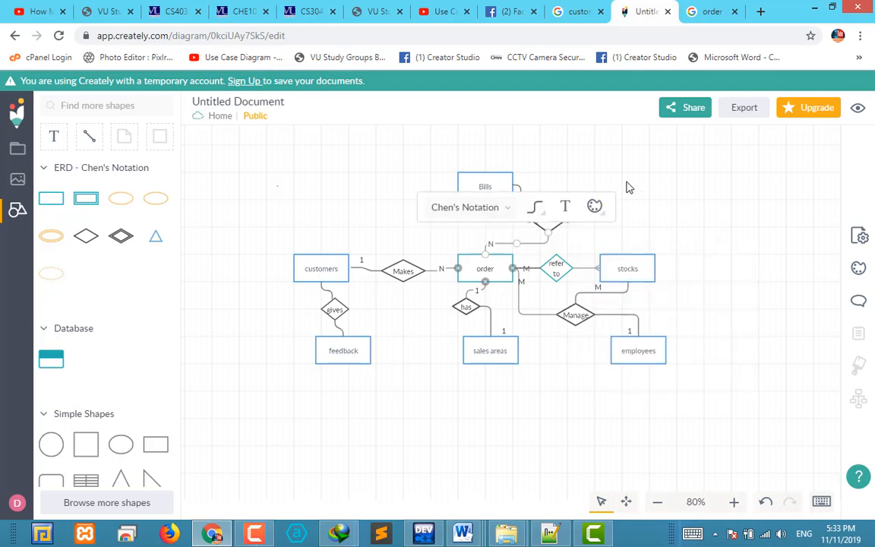
click(582, 161)
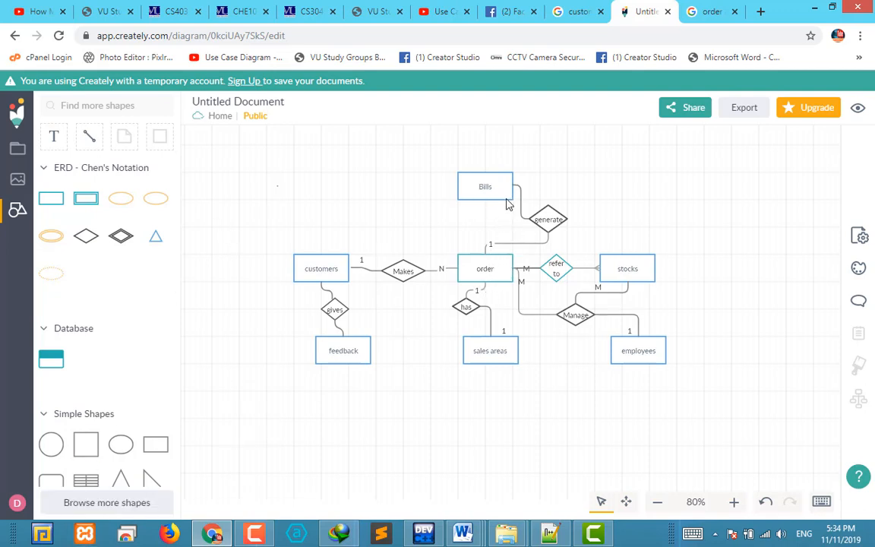
Add a text label reading "1" and place it beside the Bills end of the connector to "generate"
click(54, 136)
click(520, 178)
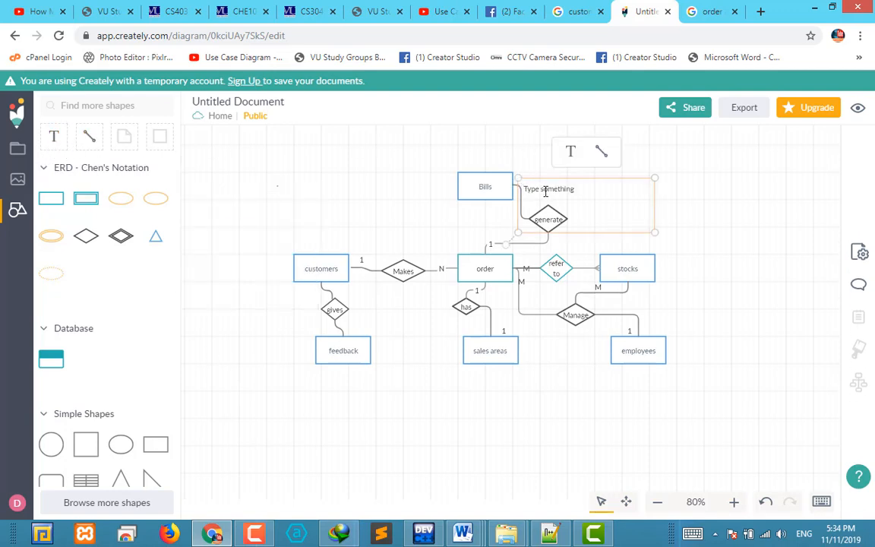
drag(557, 196, 577, 178)
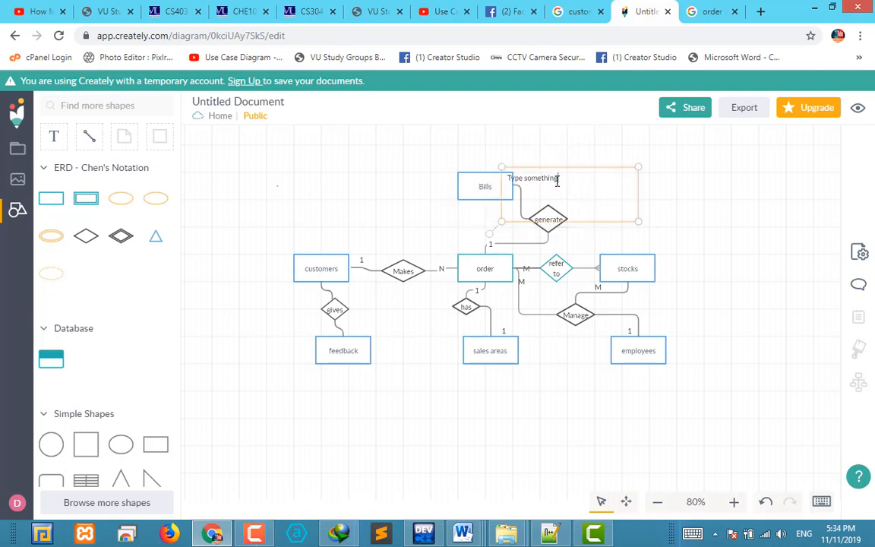
double_click(557, 181)
key(BackSpace)
text(1)
click(686, 195)
click(526, 188)
drag(525, 188, 537, 188)
click(609, 238)
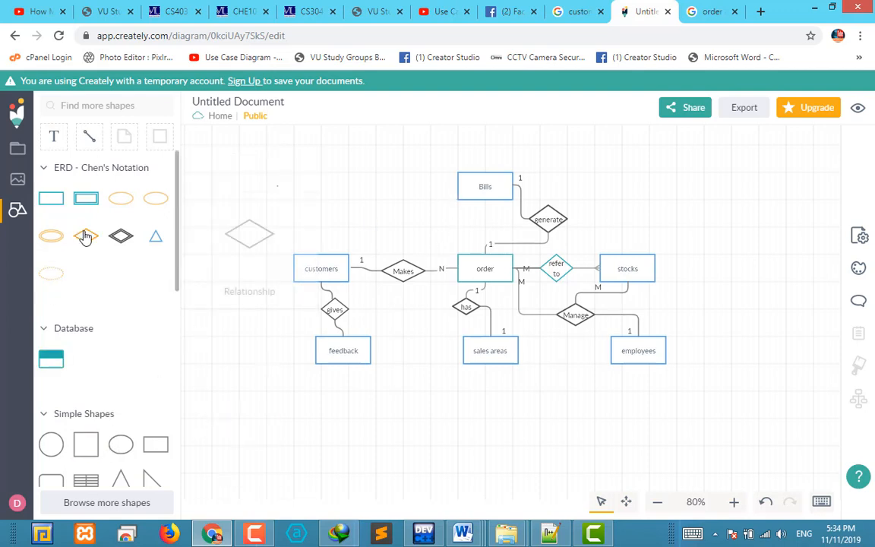
Add a smaller relationship diamond to the left of Bills and label it "pay"
drag(85, 236, 384, 199)
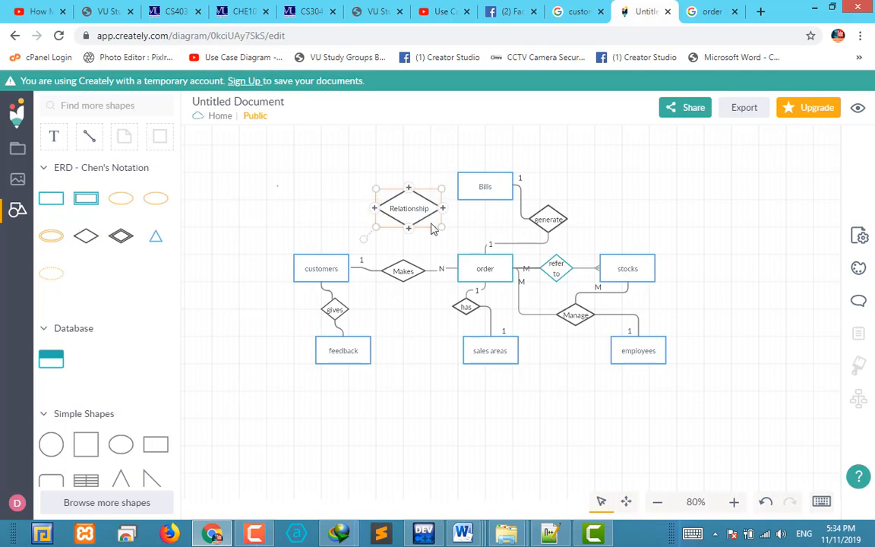
drag(442, 228, 423, 217)
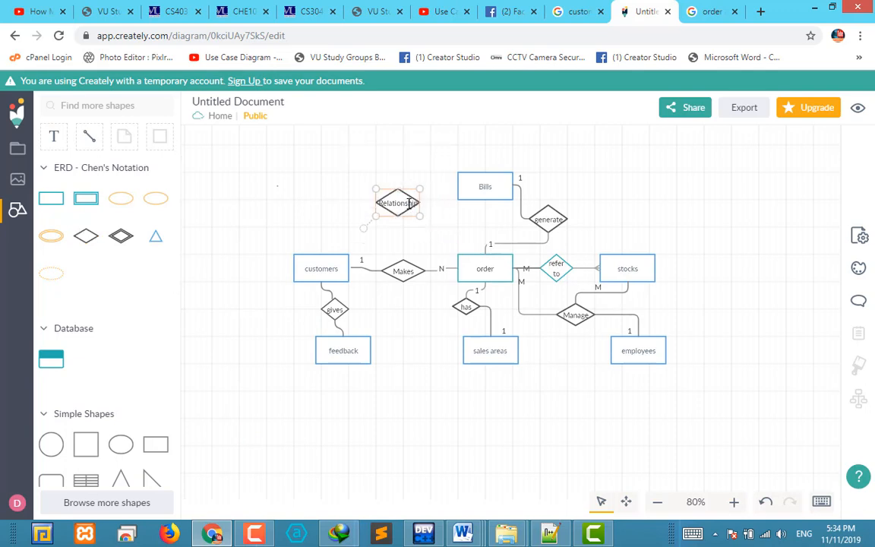
double_click(409, 203)
text(pay)
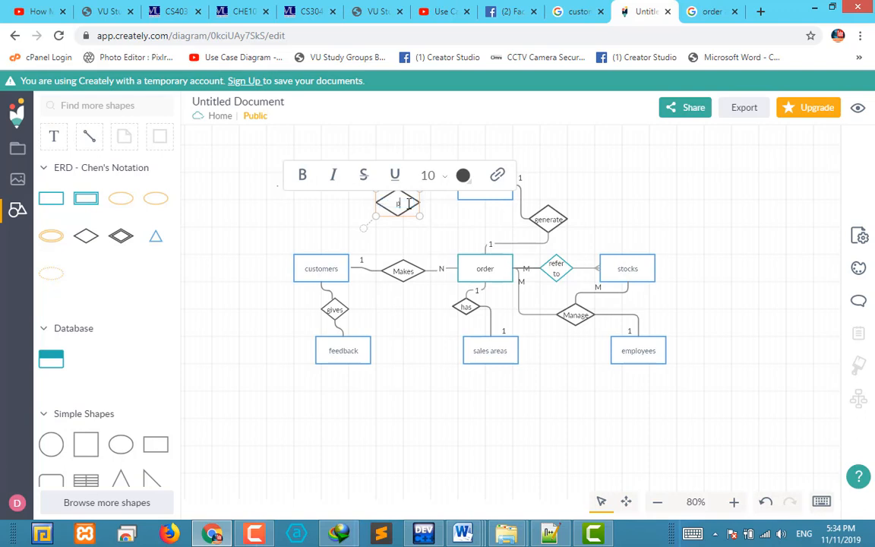
click(448, 232)
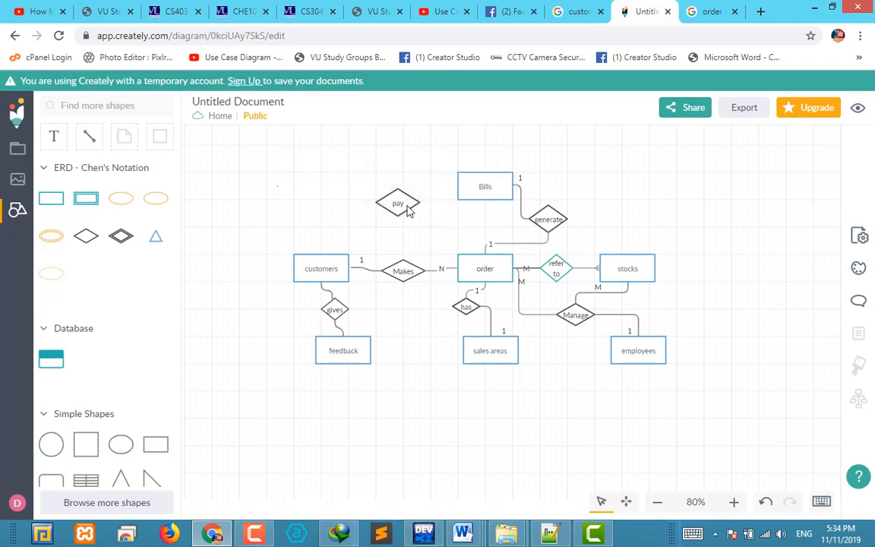
Connect the right corner of the "pay" diamond to the left side of the Bills entity
click(410, 209)
click(399, 155)
drag(458, 198, 483, 186)
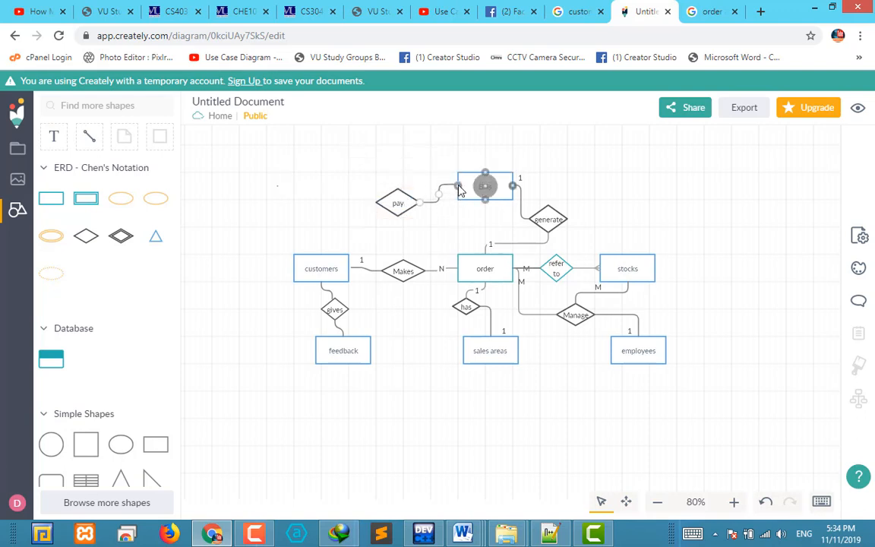
Connect the left corner of the "pay" diamond to the upper side of the customers entity
click(396, 201)
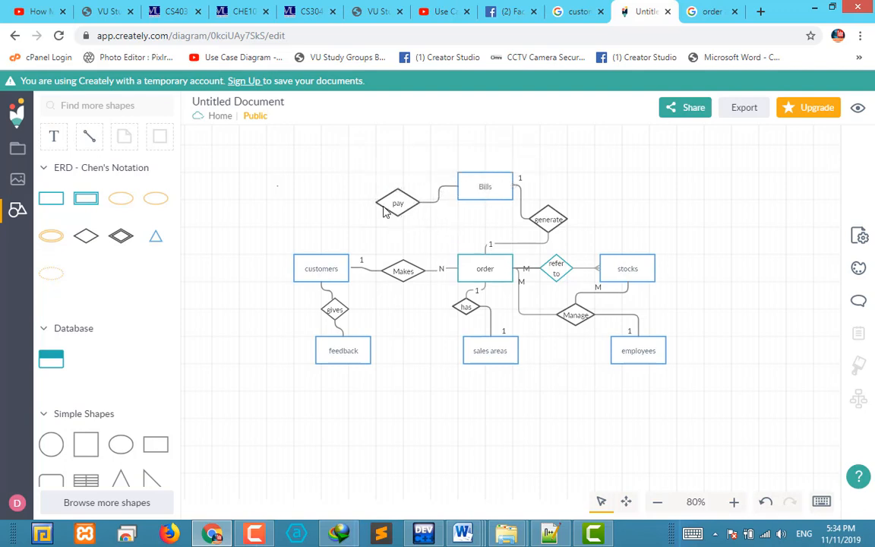
click(398, 152)
drag(348, 222, 322, 260)
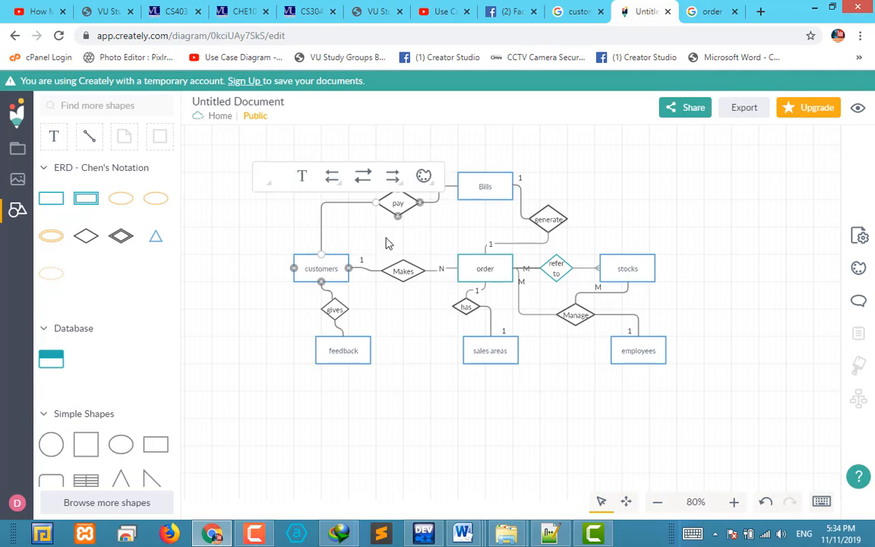
click(431, 240)
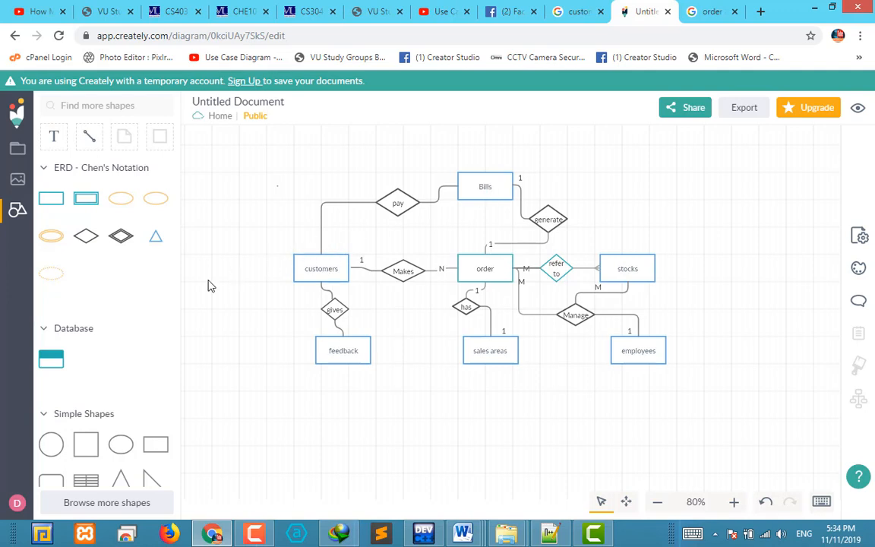
Add a text label reading "1" and place it just above customers, beside the connector to "pay"
click(56, 139)
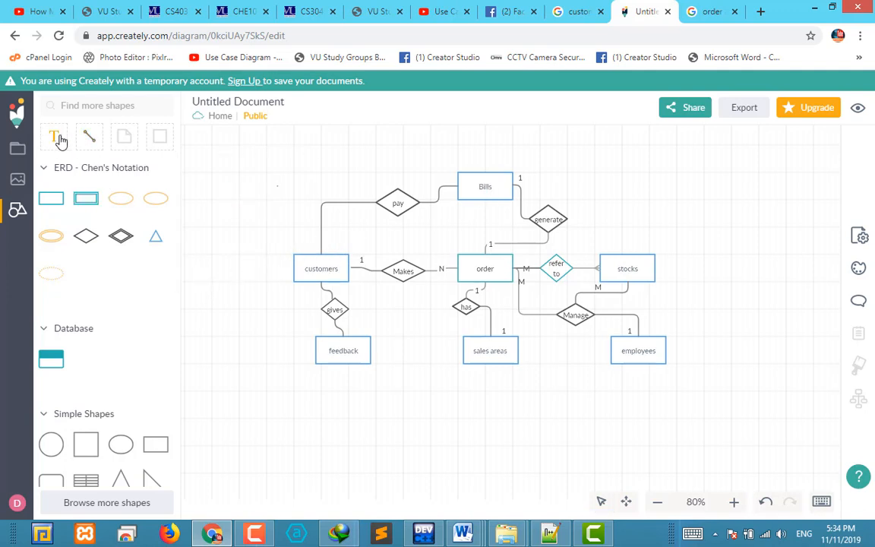
click(311, 242)
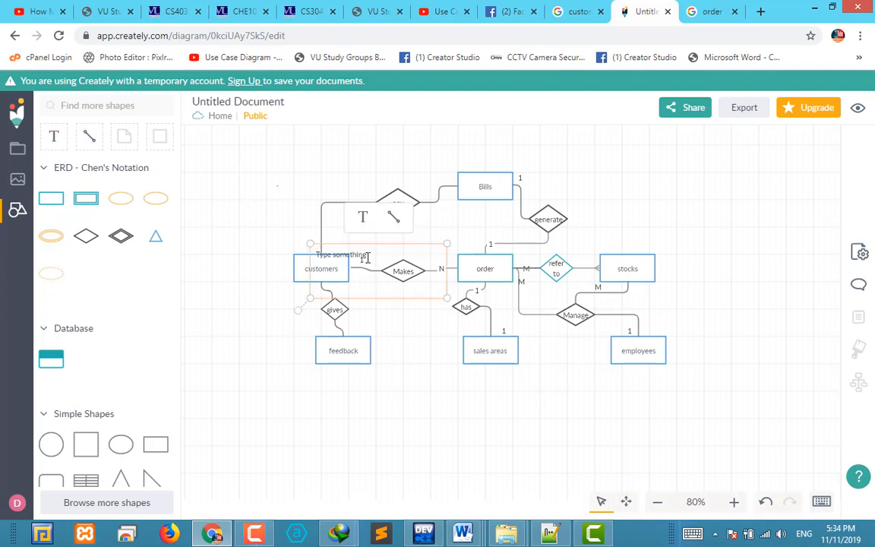
drag(365, 259, 338, 248)
double_click(334, 243)
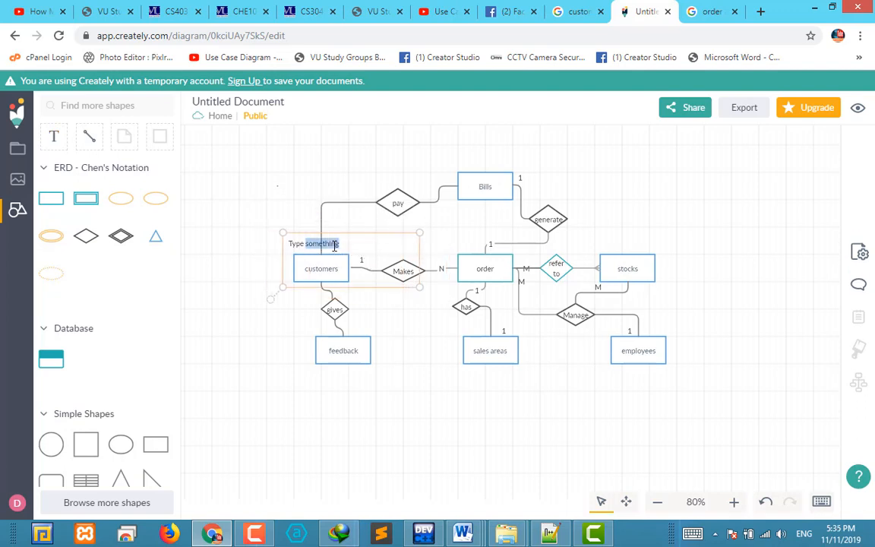
key(ctrl+a)
text(1)
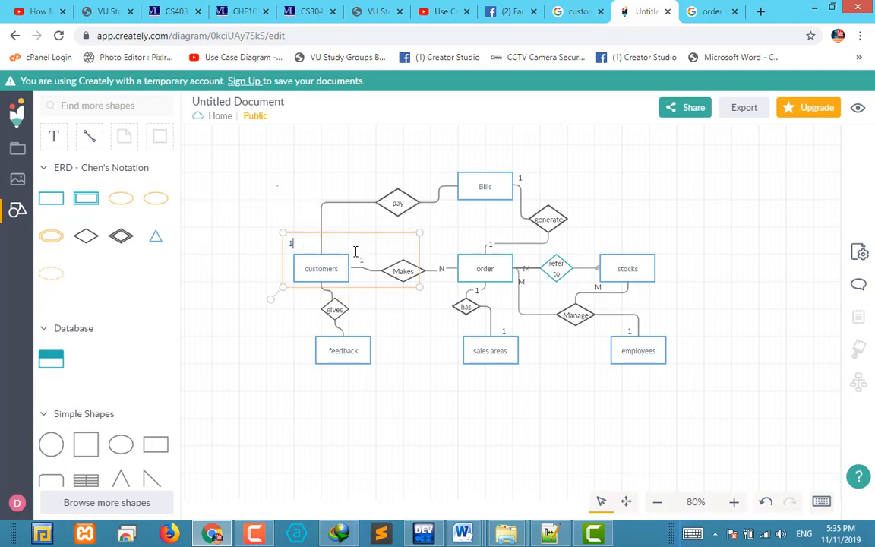
click(359, 239)
drag(358, 253, 398, 272)
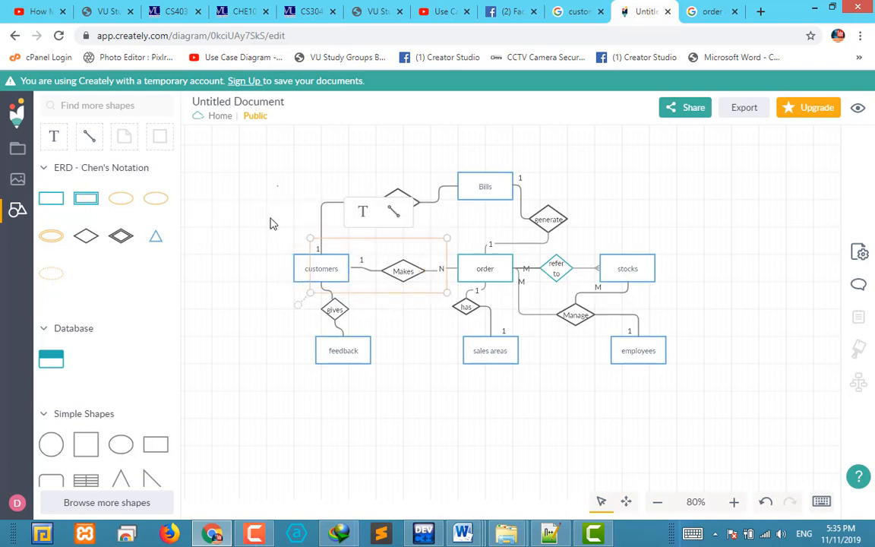
click(332, 218)
Add a text label reading "1" and place it at the Bills end of the connector to "pay"
click(62, 140)
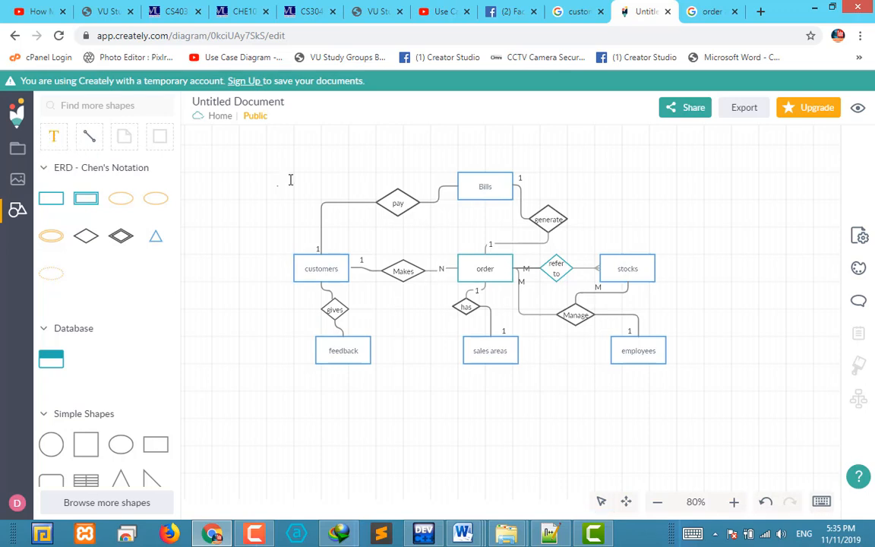
click(443, 179)
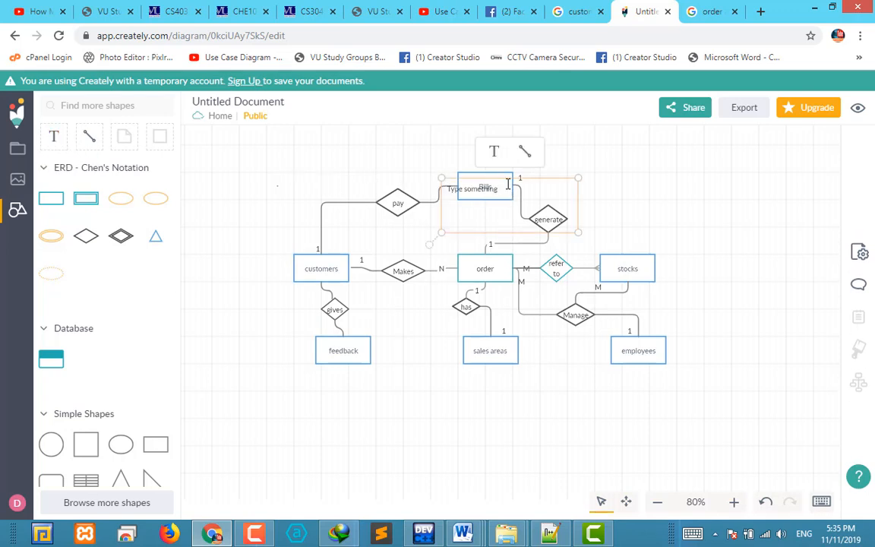
drag(484, 192, 452, 187)
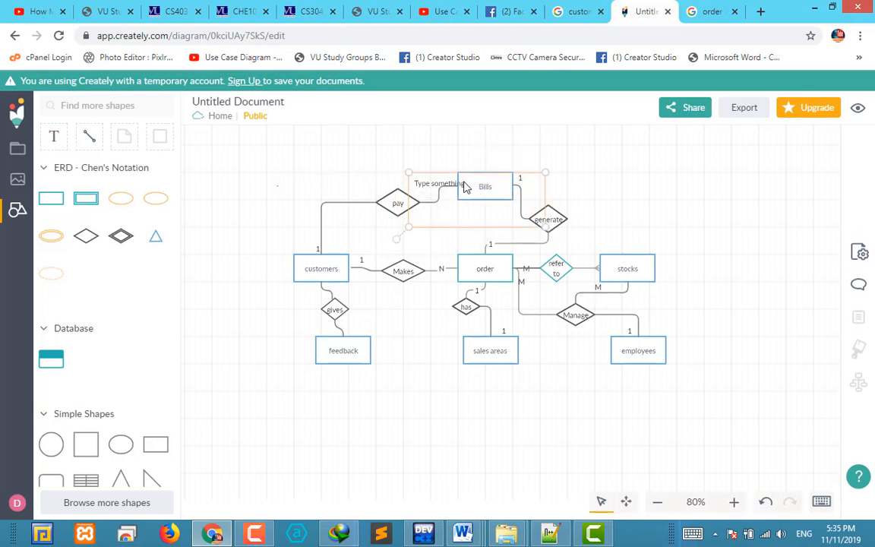
double_click(465, 183)
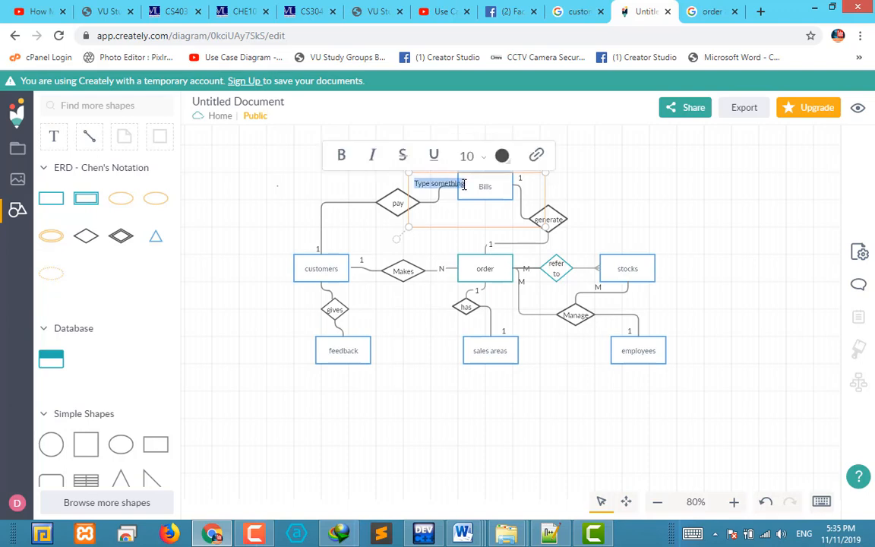
text(1)
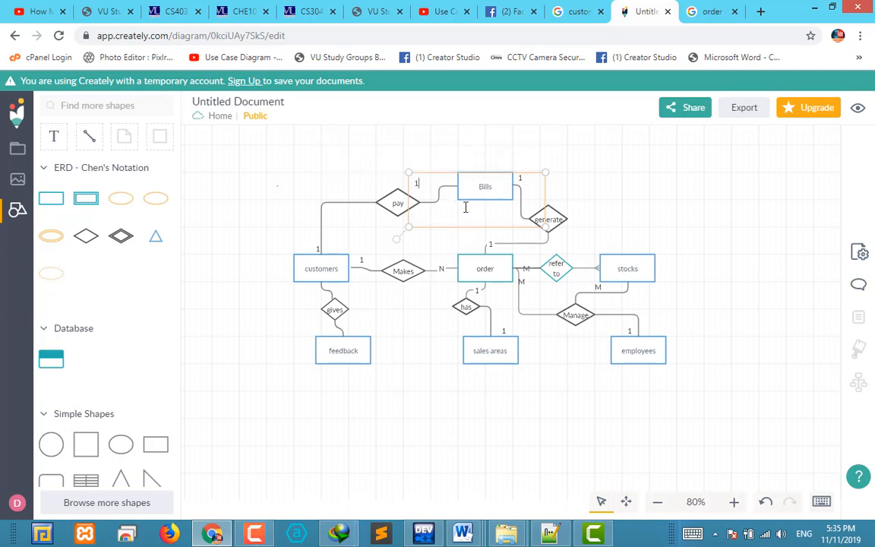
click(475, 168)
drag(433, 190, 471, 187)
click(735, 211)
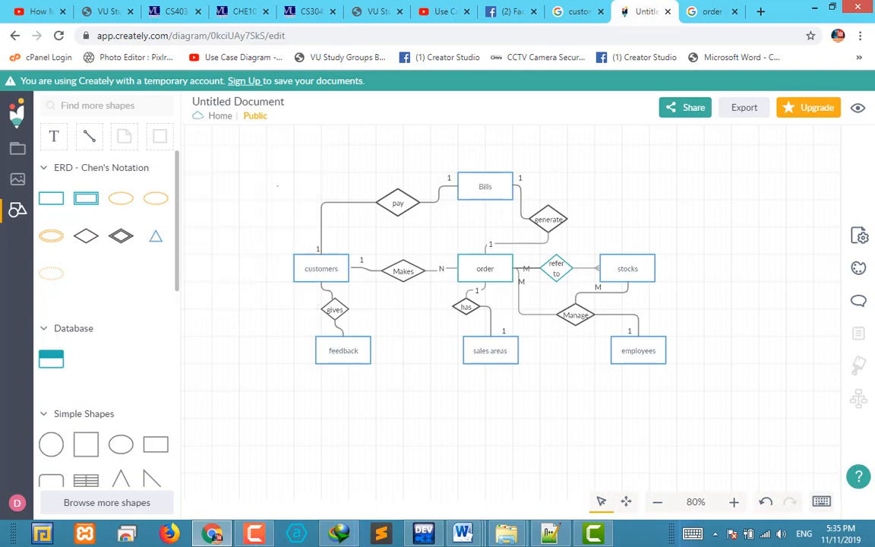
drag(121, 198, 289, 414)
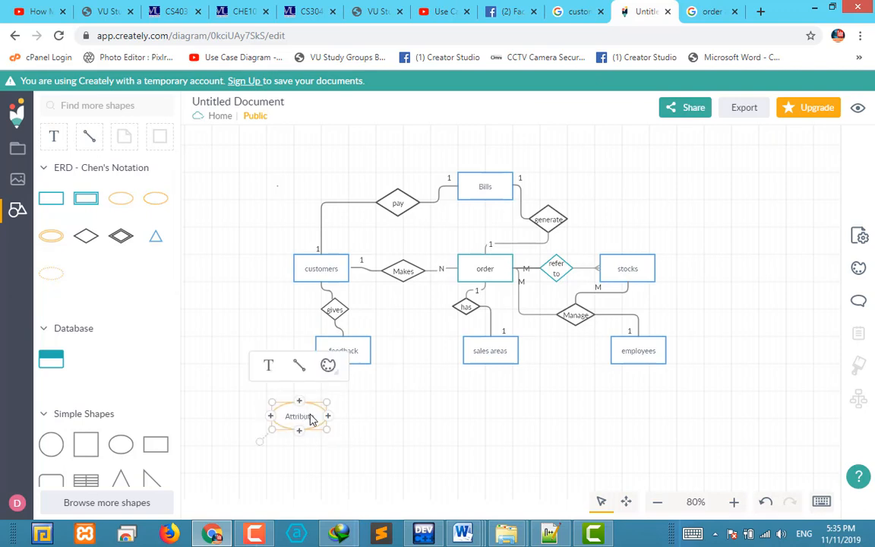
double_click(310, 415)
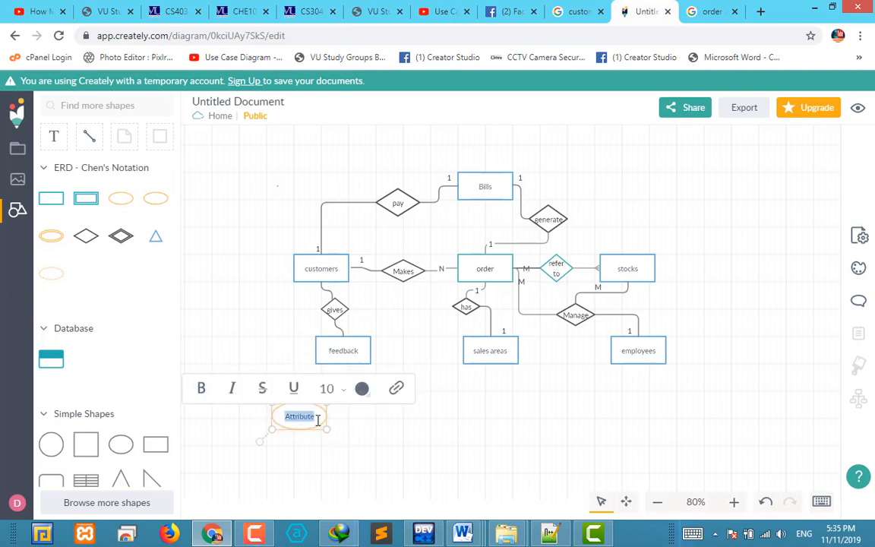
text(fe)
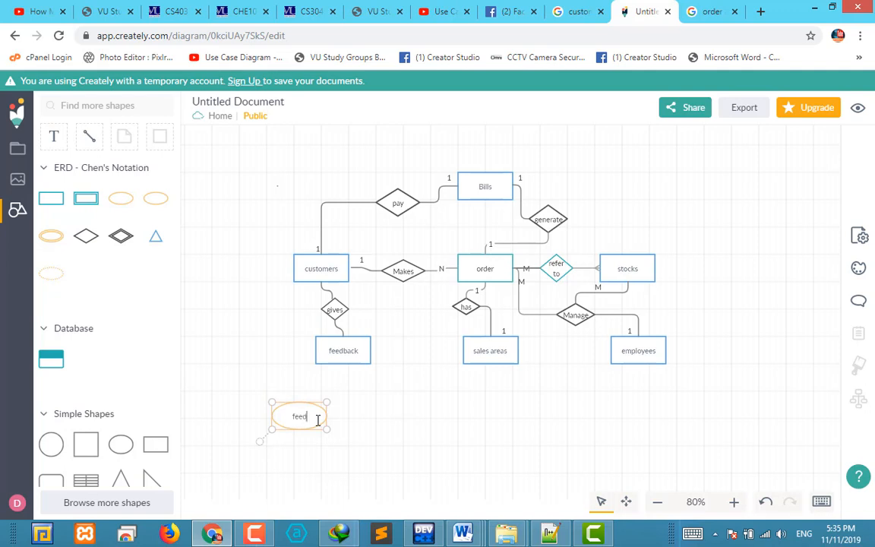
text(ed)
key(Return)
text(id)
click(389, 437)
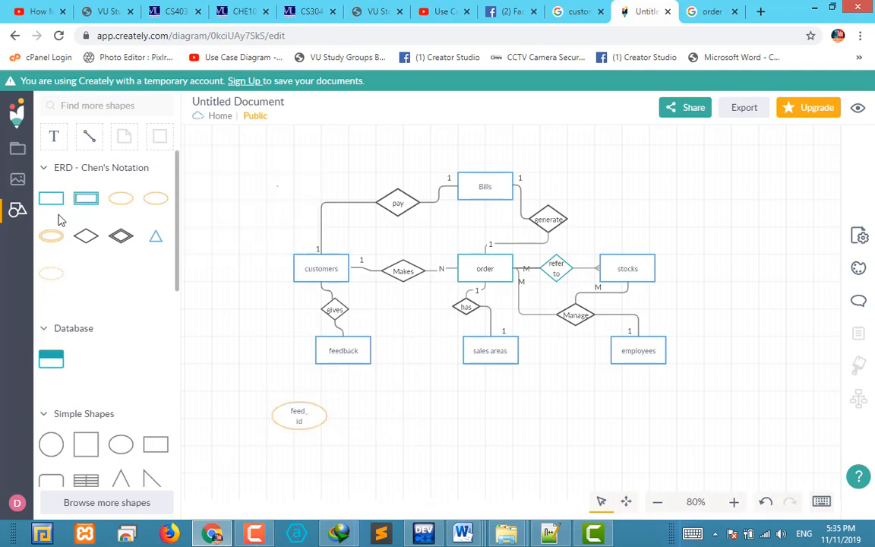
click(291, 417)
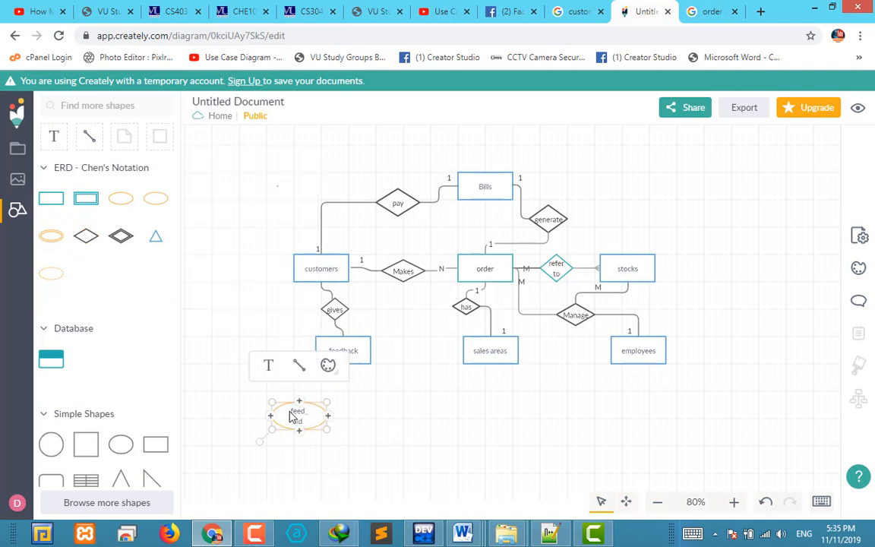
key(Delete)
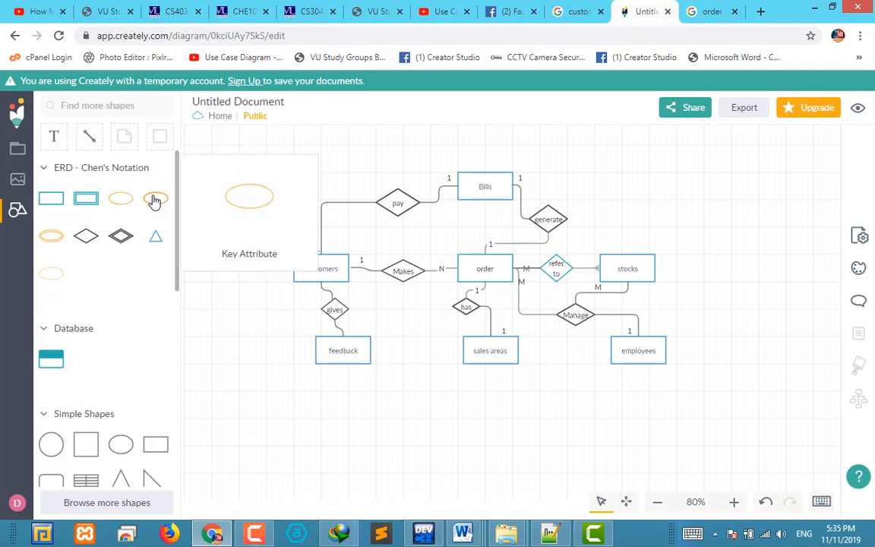
Add a key attribute labelled "feed_id" below and slightly left of the feedback entity
drag(155, 200, 270, 401)
click(363, 430)
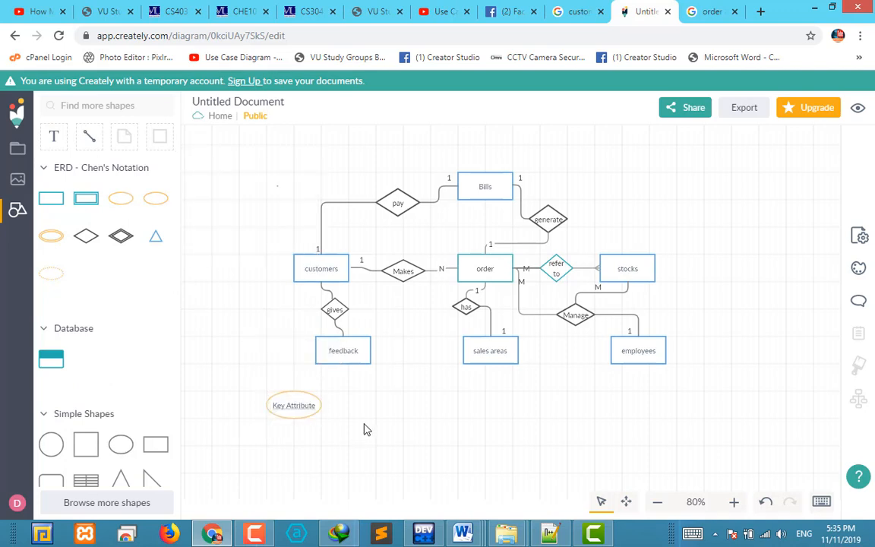
click(302, 412)
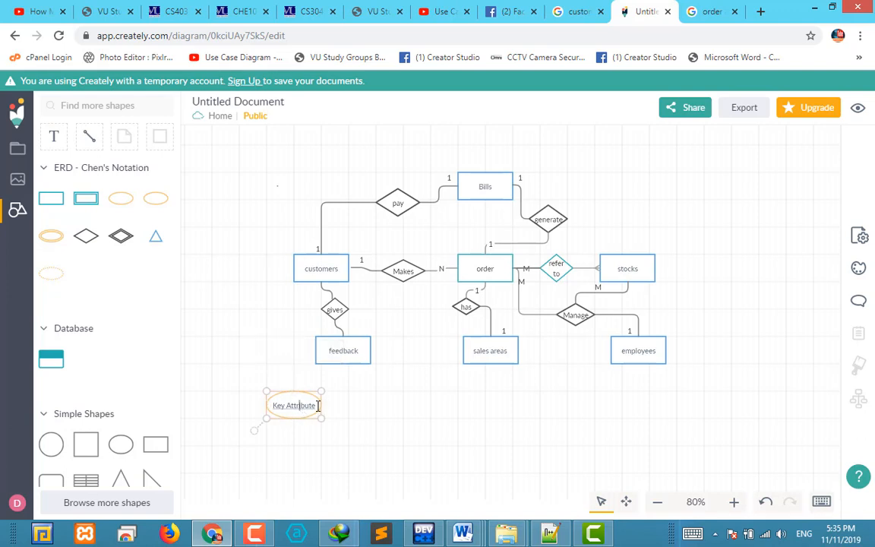
double_click(294, 405)
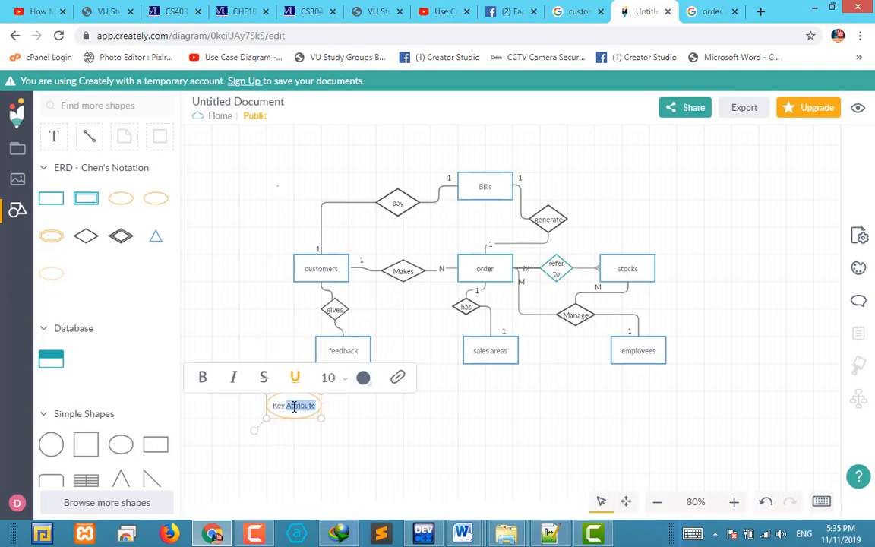
key(BackSpace)
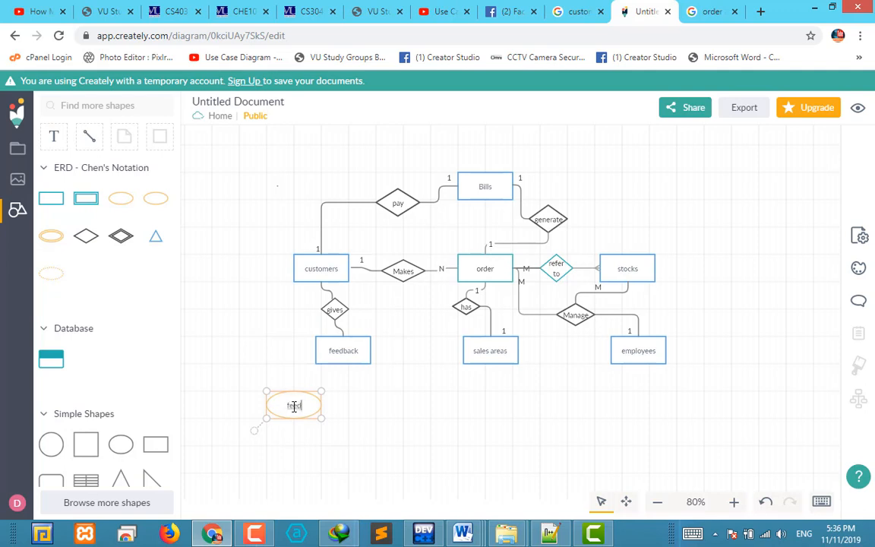
click(362, 439)
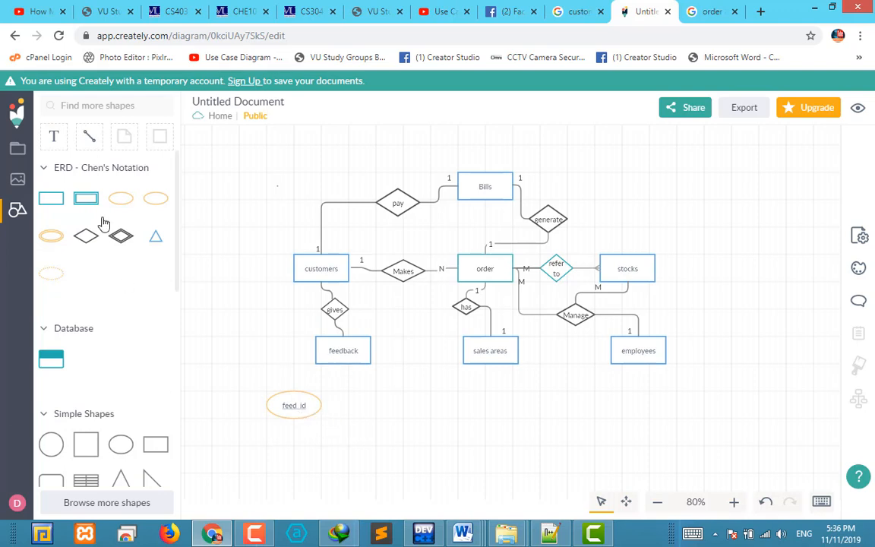
Add a regular attribute labelled "customer_id" just right of the feed_id attribute, below the feedback entity
mouse_move(120, 202)
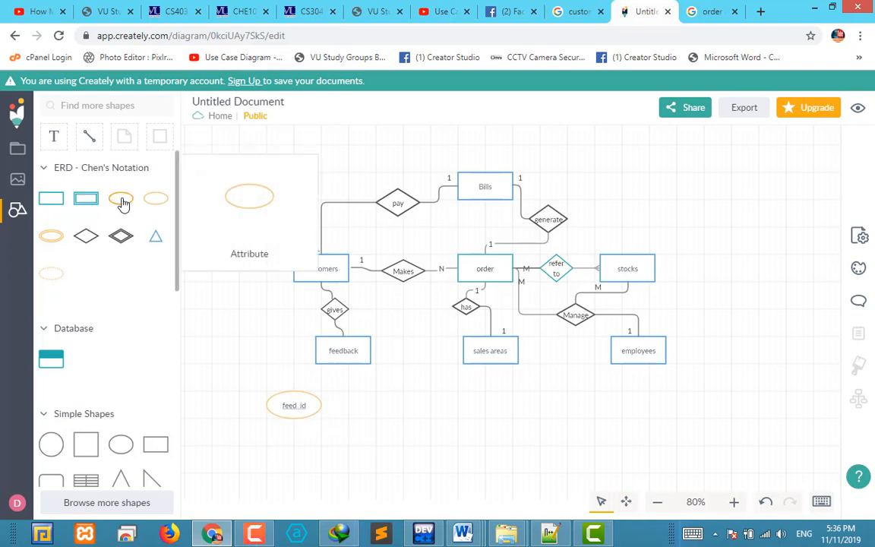
drag(123, 205, 363, 428)
double_click(359, 411)
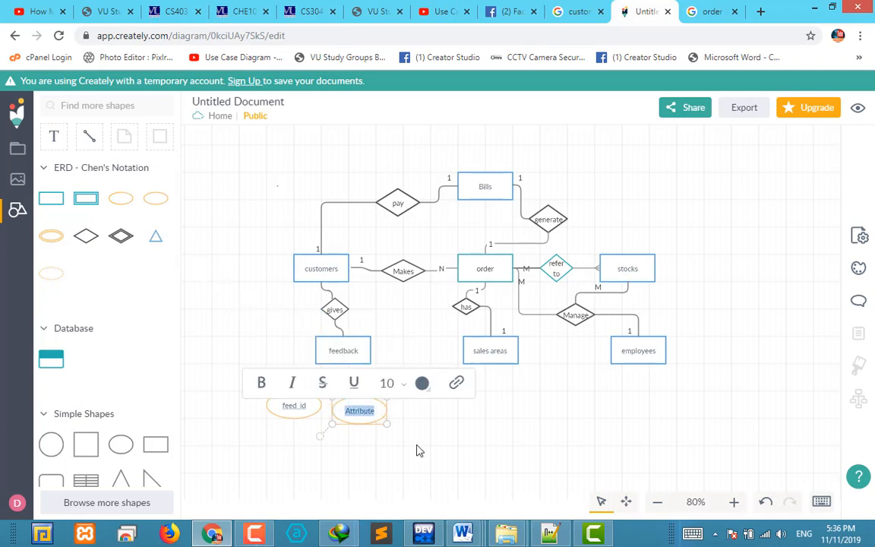
text(cust)
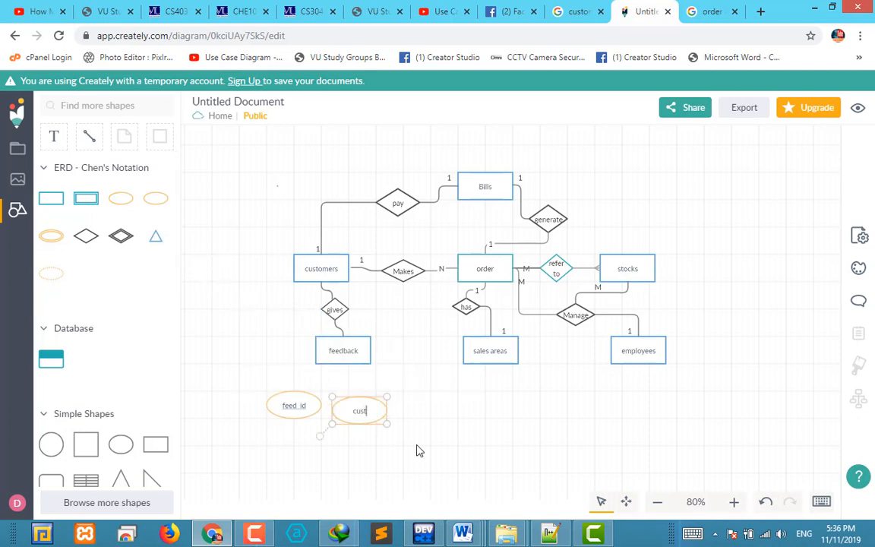
text(omer id)
key(BackSpace)
text(_id)
click(460, 437)
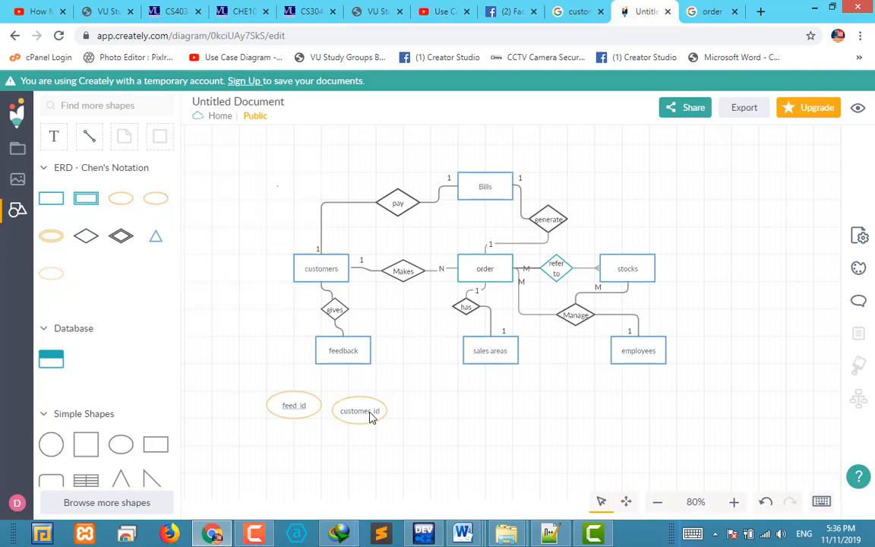
drag(370, 413, 364, 412)
click(439, 413)
Add a regular attribute labelled "feedback" to the right of the customer_id attribute
drag(121, 198, 406, 419)
double_click(424, 422)
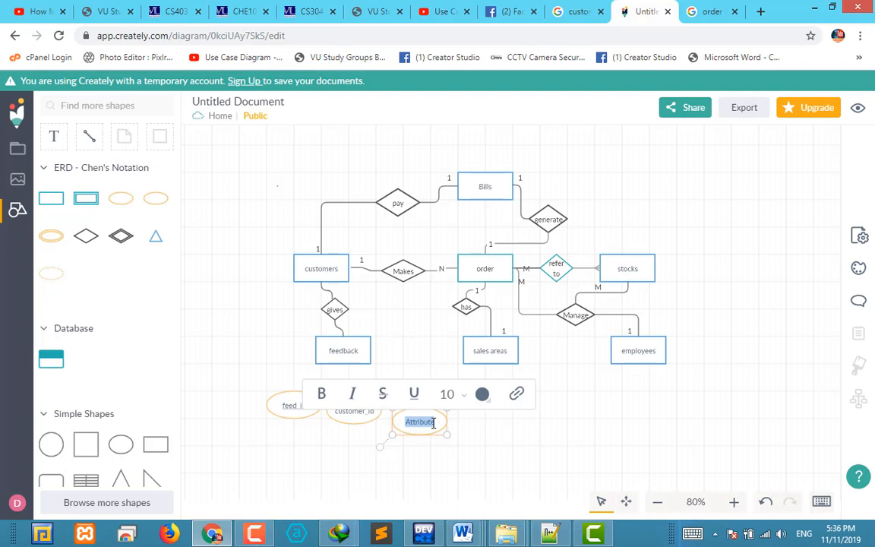
text(fe)
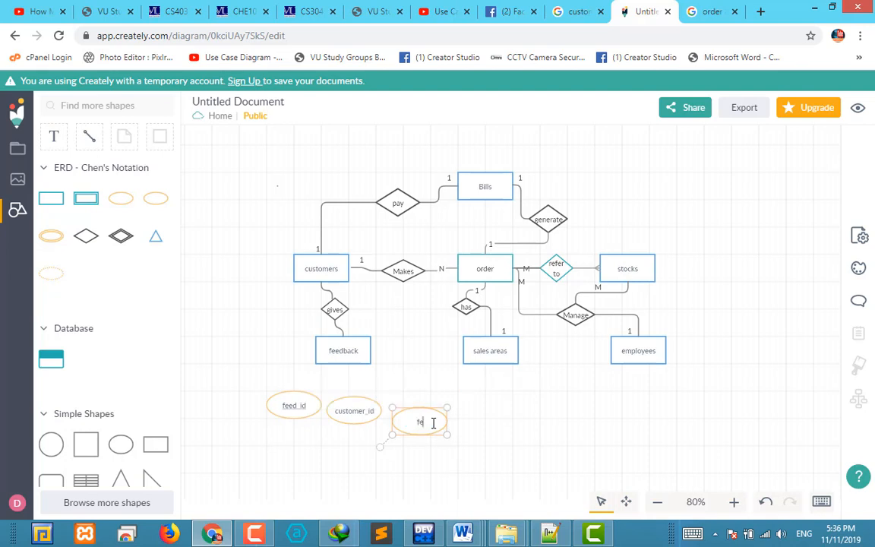
text(edback)
click(502, 446)
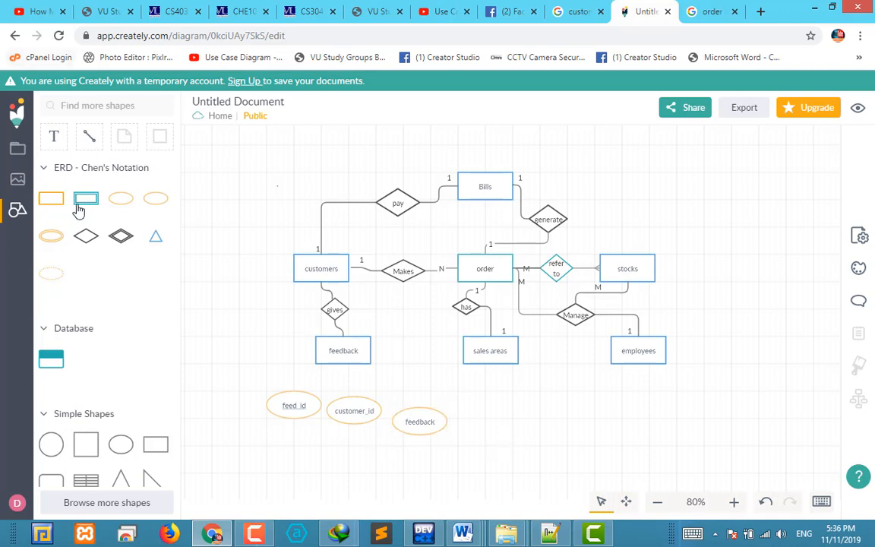
Rearrange the feed_id, customer_id and feedback attributes into a row beneath the feedback entity, with customer_id centred under it
drag(290, 402, 273, 410)
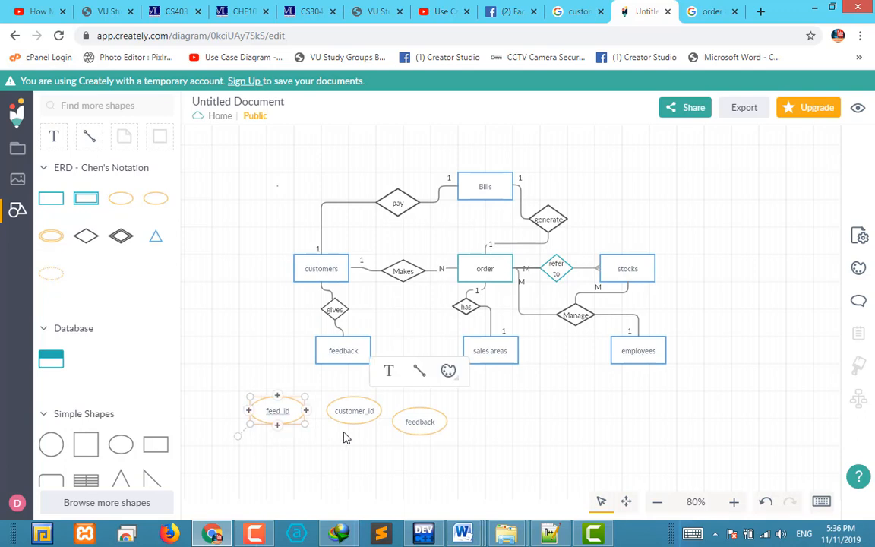
drag(342, 422, 332, 427)
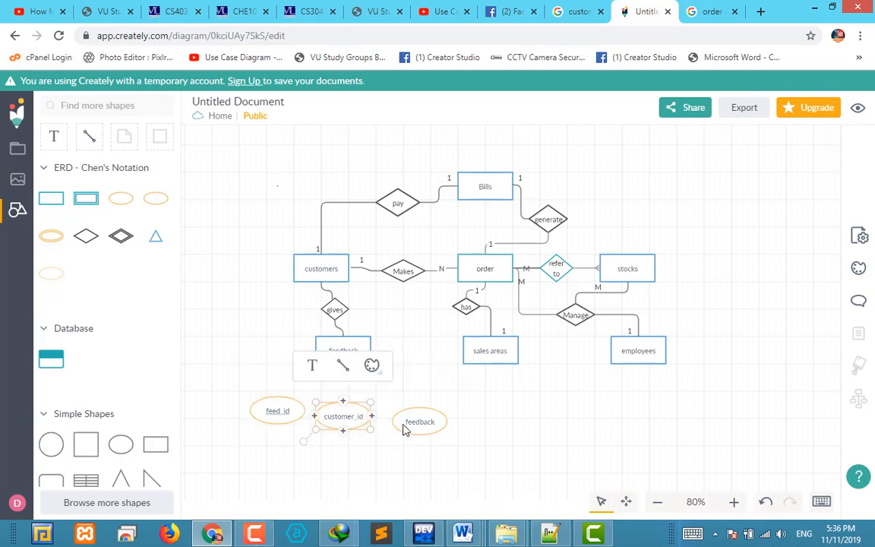
drag(412, 432, 395, 426)
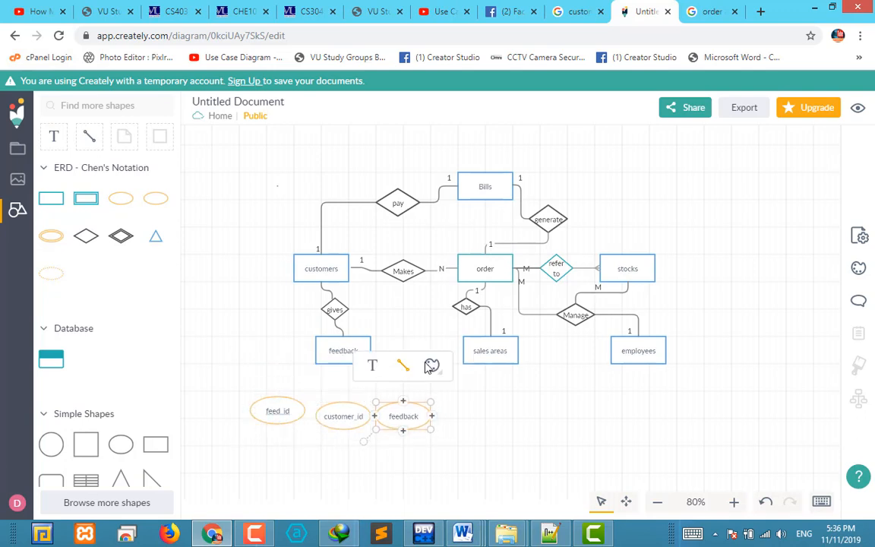
drag(408, 369, 343, 363)
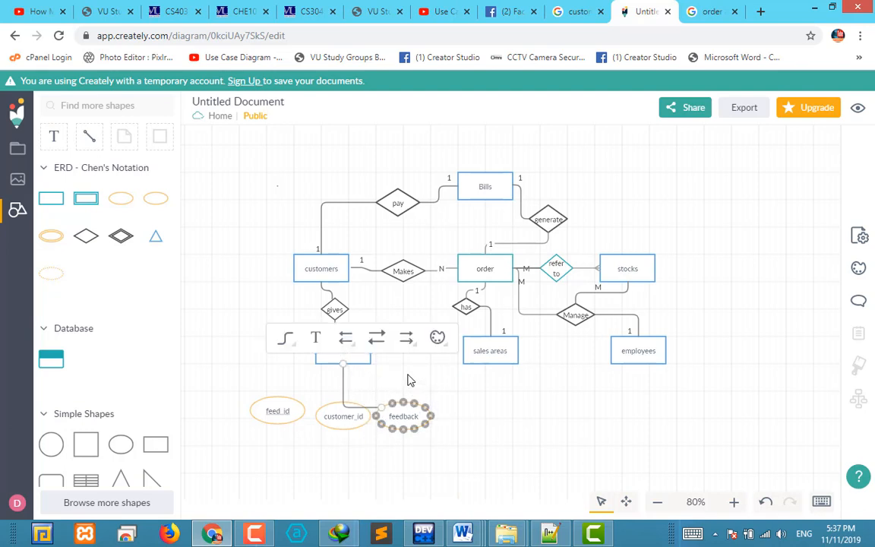
drag(394, 412, 406, 401)
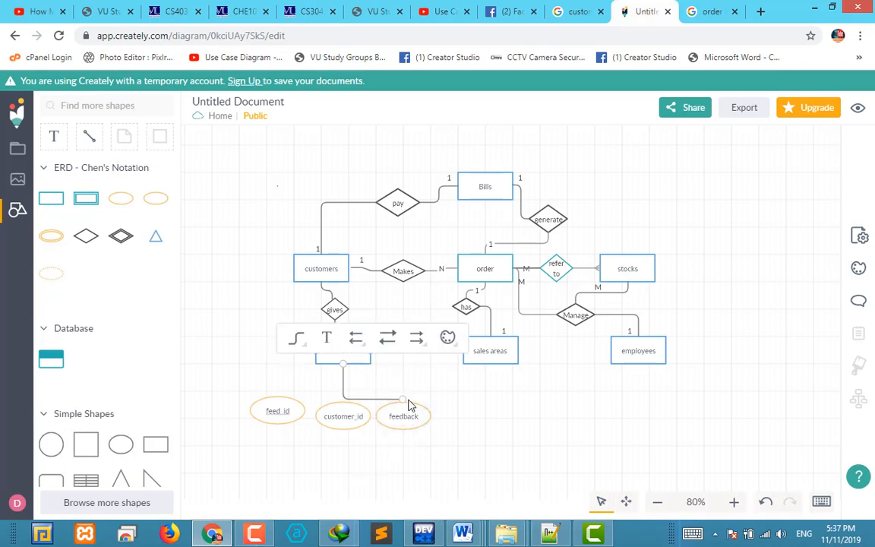
click(476, 428)
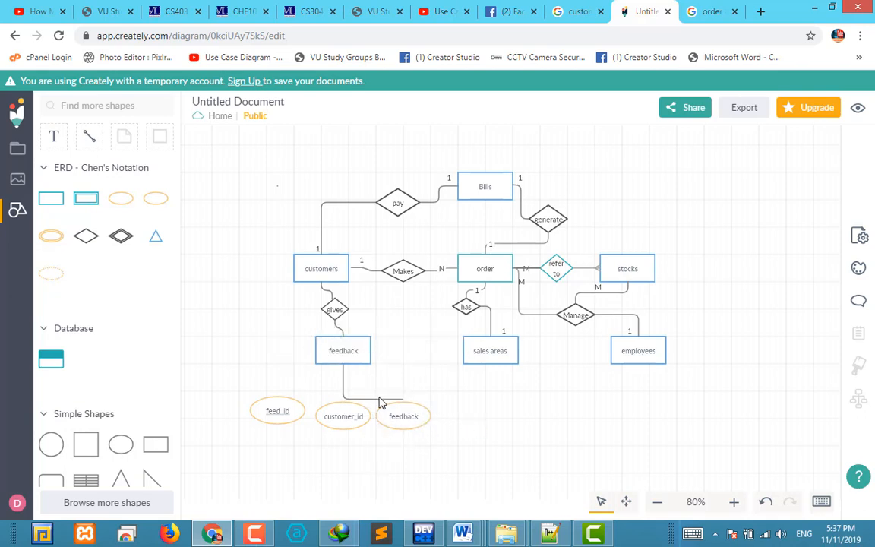
click(341, 389)
double_click(368, 402)
key(Delete)
Connect the feedback entity's right side to the feedback attribute, its lower side to customer_id and its left side to feed_id
click(89, 138)
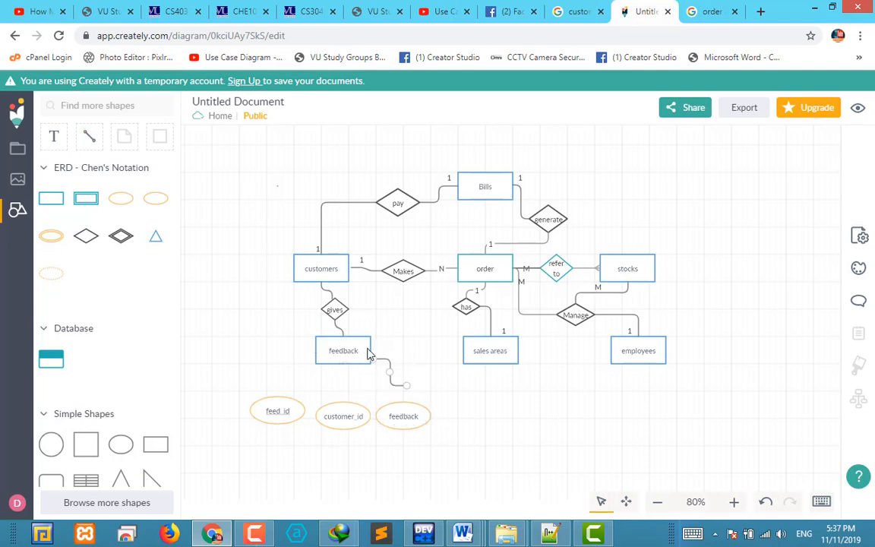
mouse_move(342, 348)
mouse_down()
mouse_move(404, 389)
mouse_move(406, 410)
mouse_up()
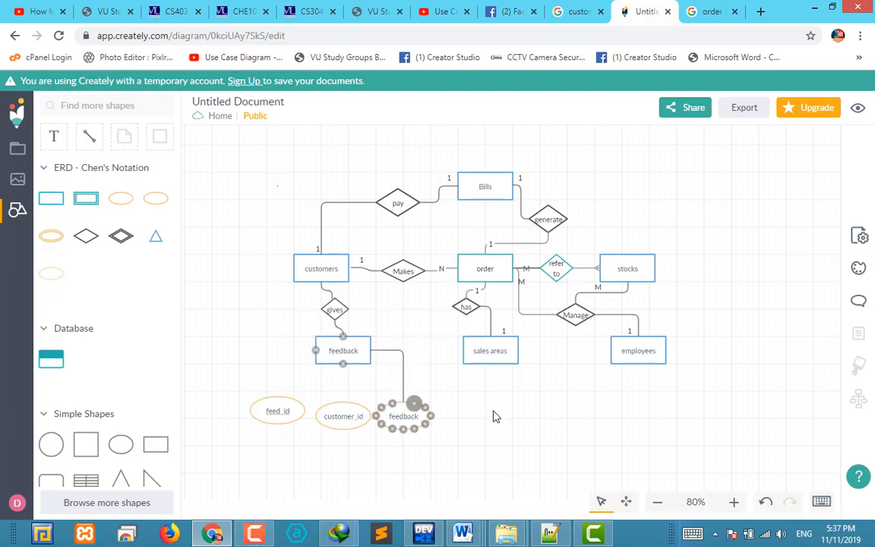
click(342, 360)
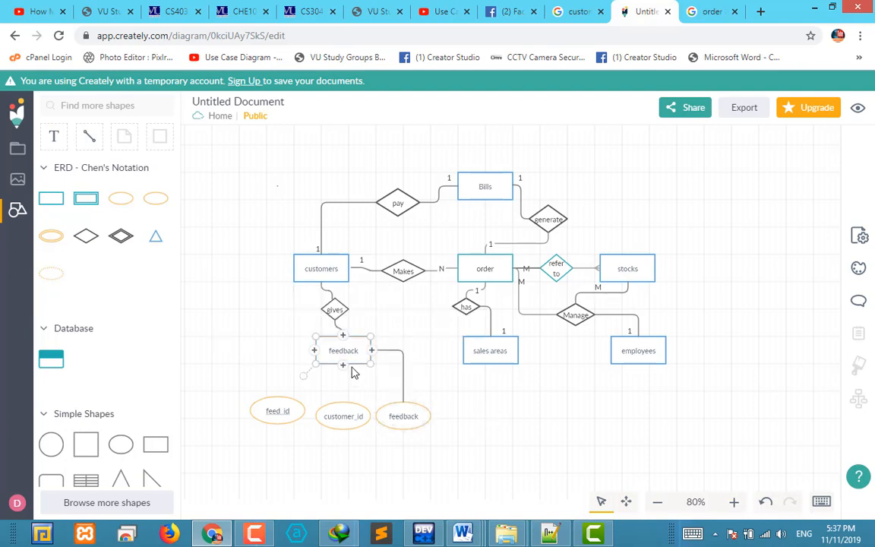
drag(343, 412, 342, 405)
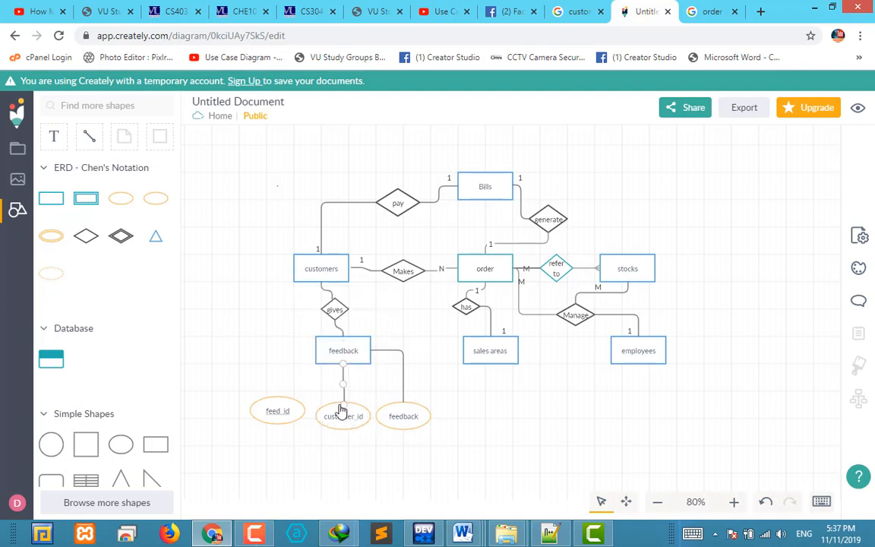
click(346, 354)
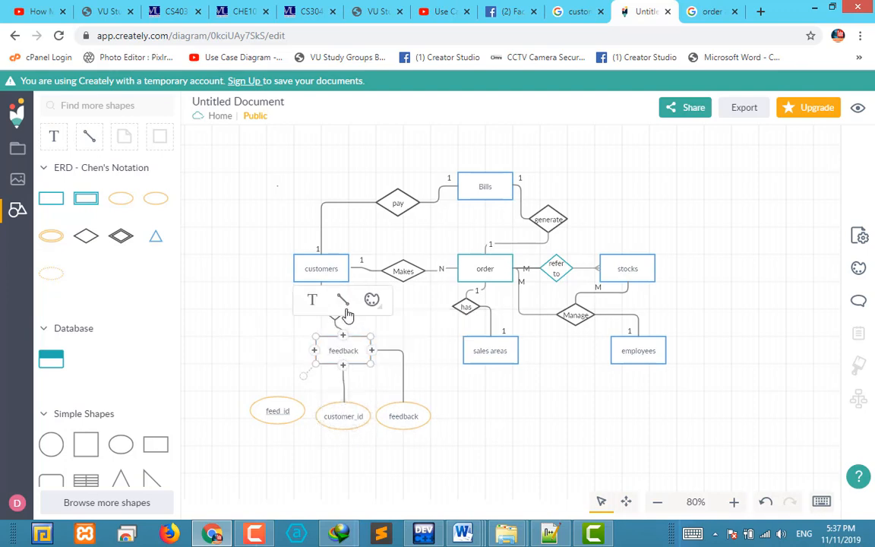
drag(302, 376, 283, 401)
click(453, 403)
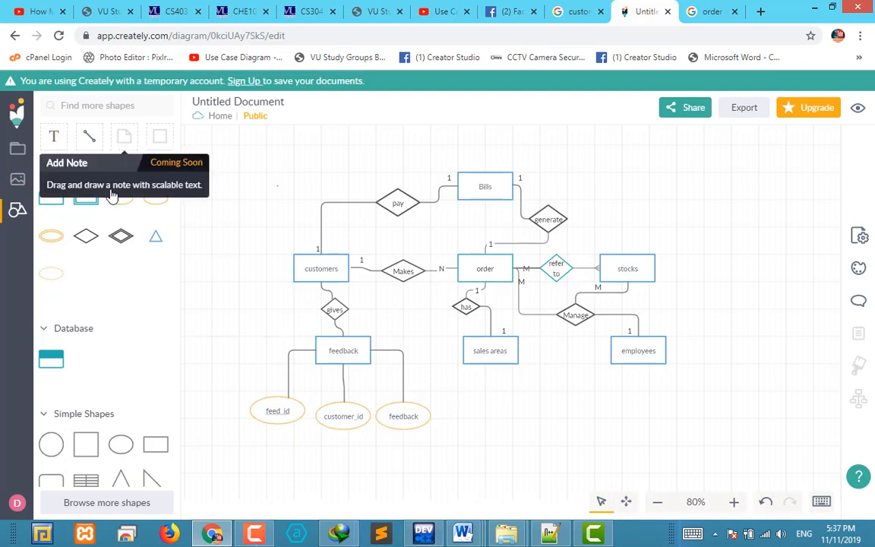
Add a key attribute labelled "customer_id" above and to the left of the customers entity
mouse_move(121, 206)
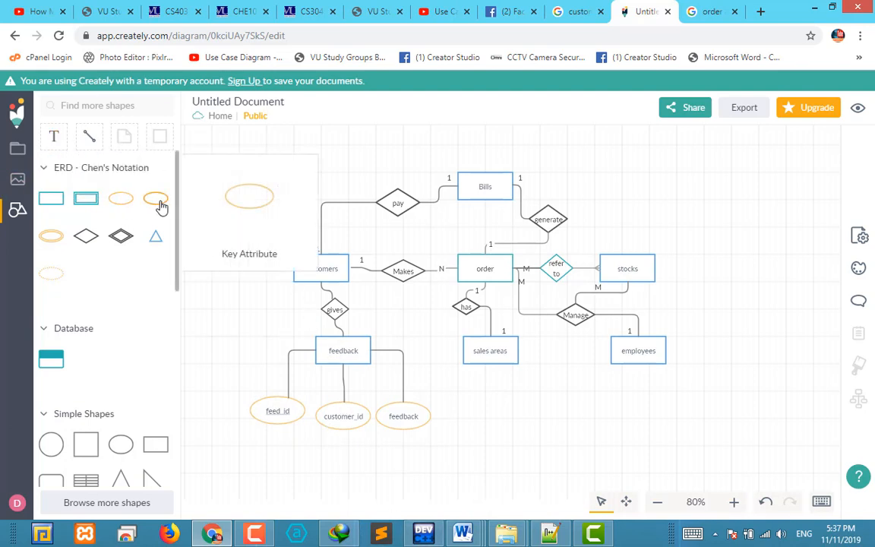
drag(160, 203, 199, 196)
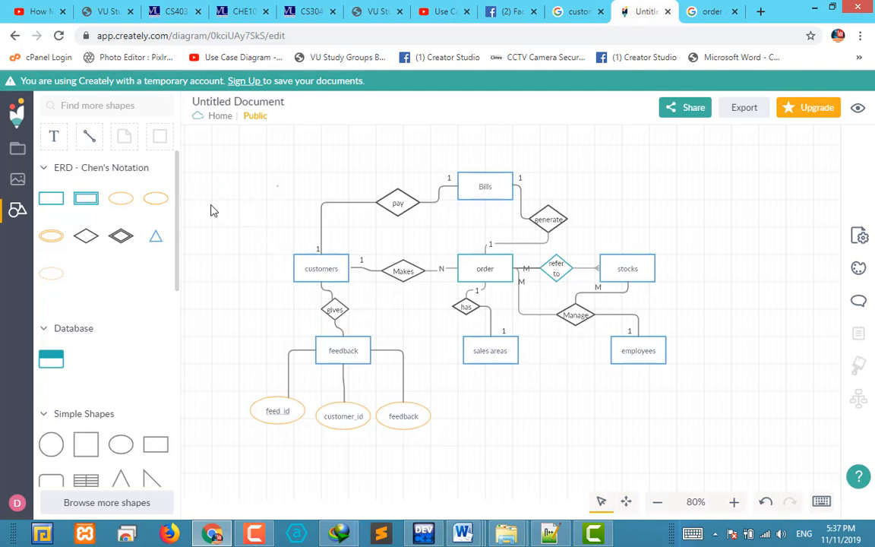
double_click(213, 204)
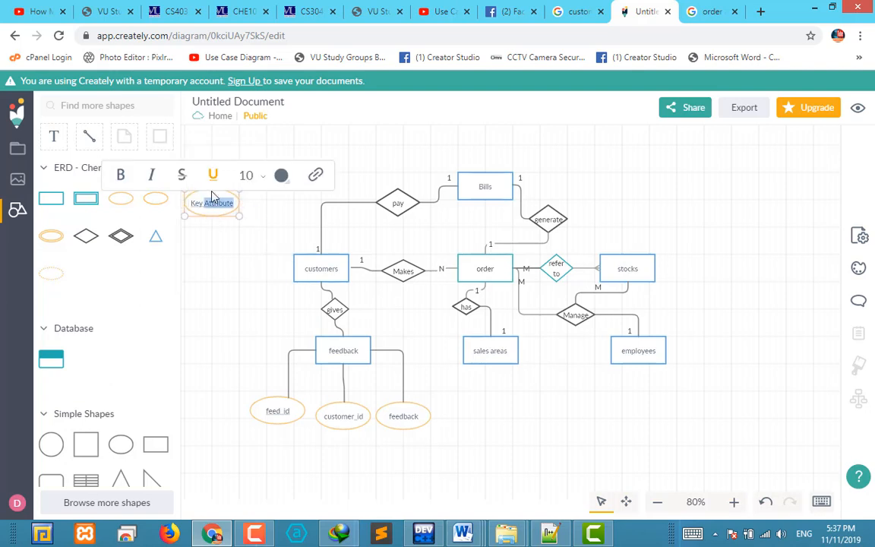
key(BackSpace)
key(BackSpace)
key(BackSpace)
key(BackSpace)
key(BackSpace)
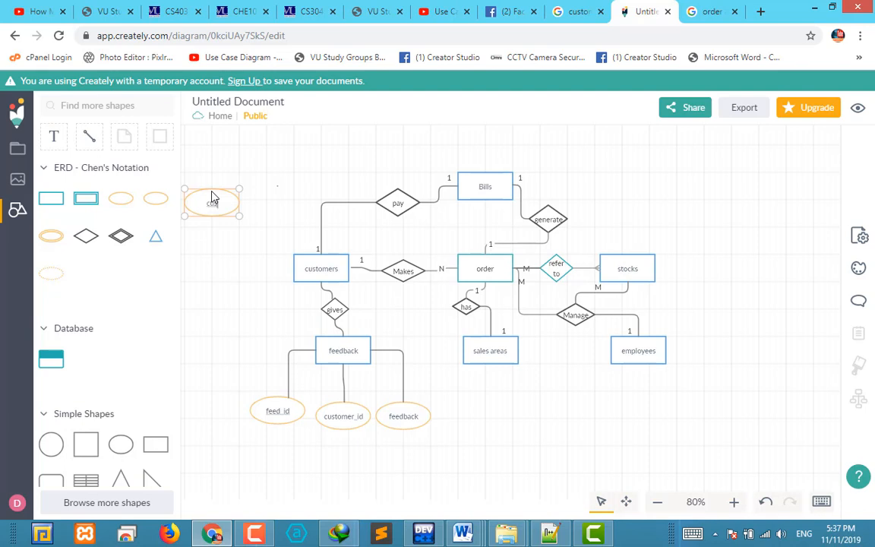
text(customer_id)
click(225, 284)
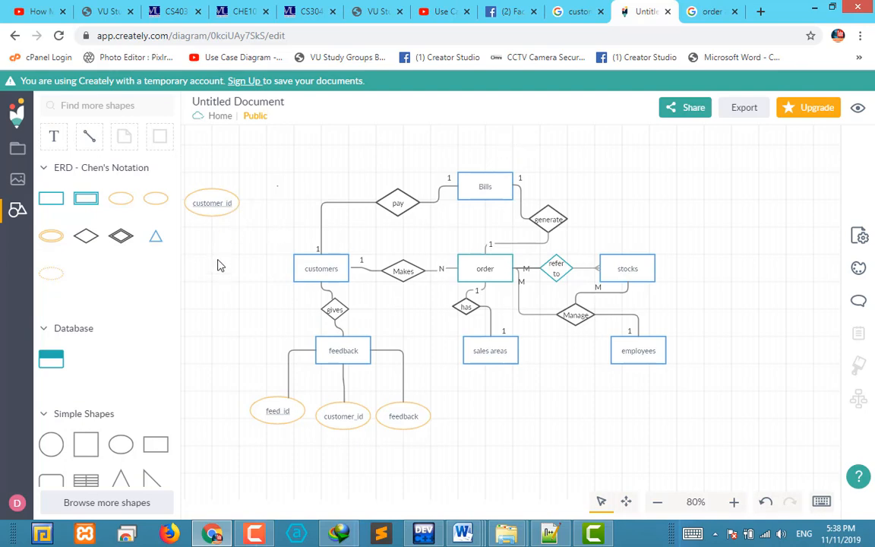
Add a regular attribute labelled "name" directly beneath the customer_id attribute near the customers entity
mouse_move(118, 196)
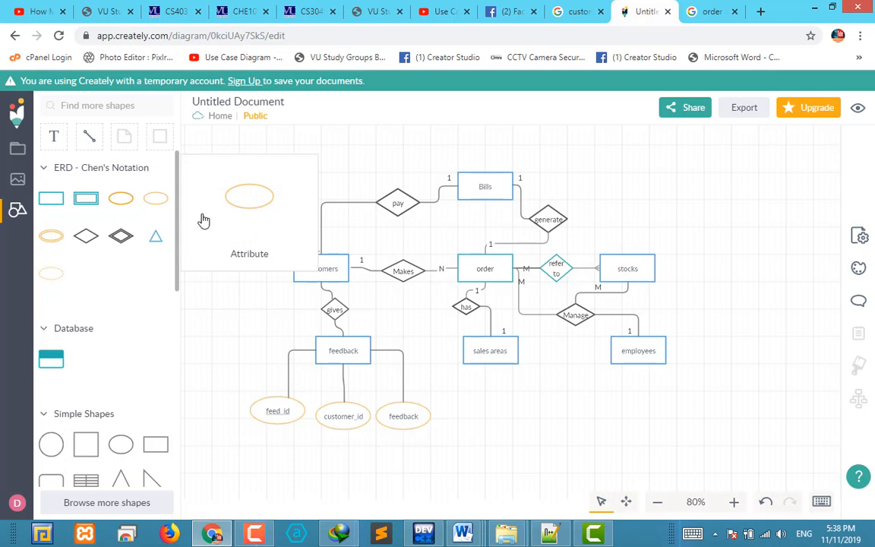
drag(204, 221, 220, 230)
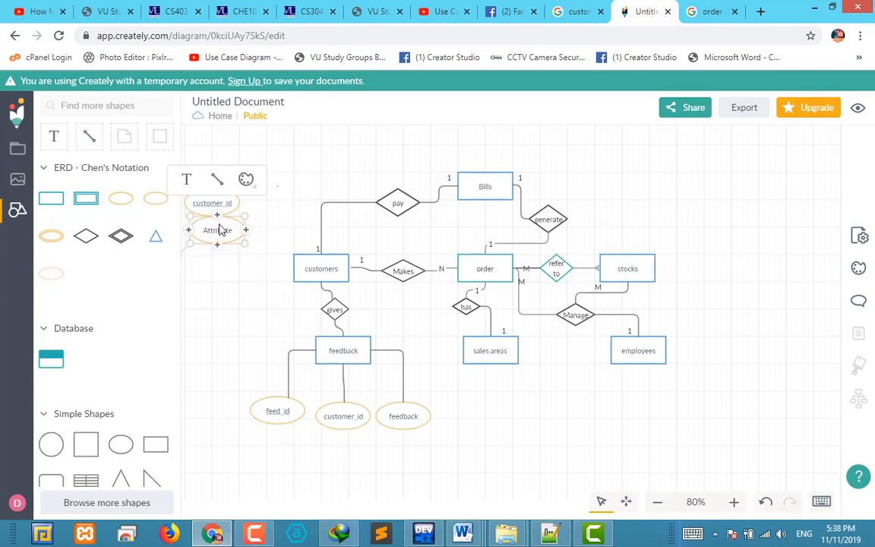
double_click(228, 234)
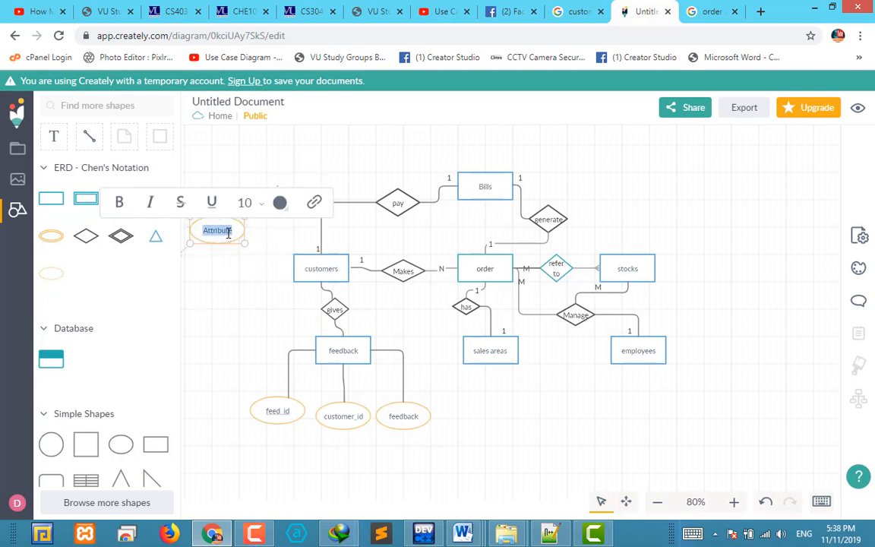
text(name)
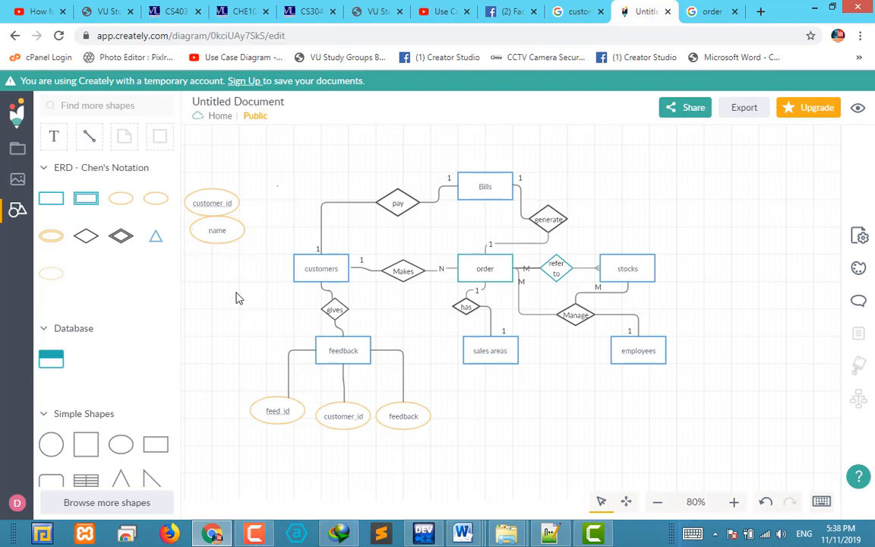
Add a regular attribute labelled "address" directly beneath the name attribute
drag(130, 205, 206, 247)
double_click(225, 257)
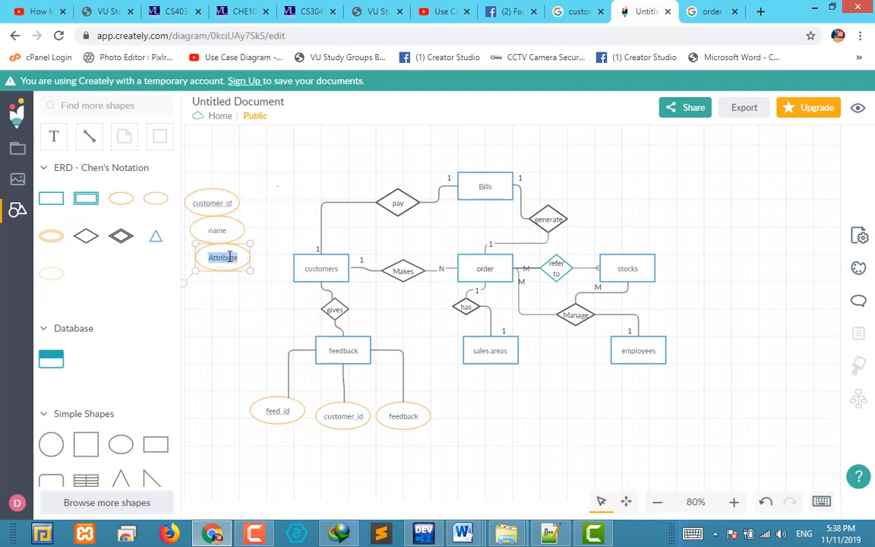
text(address)
click(244, 331)
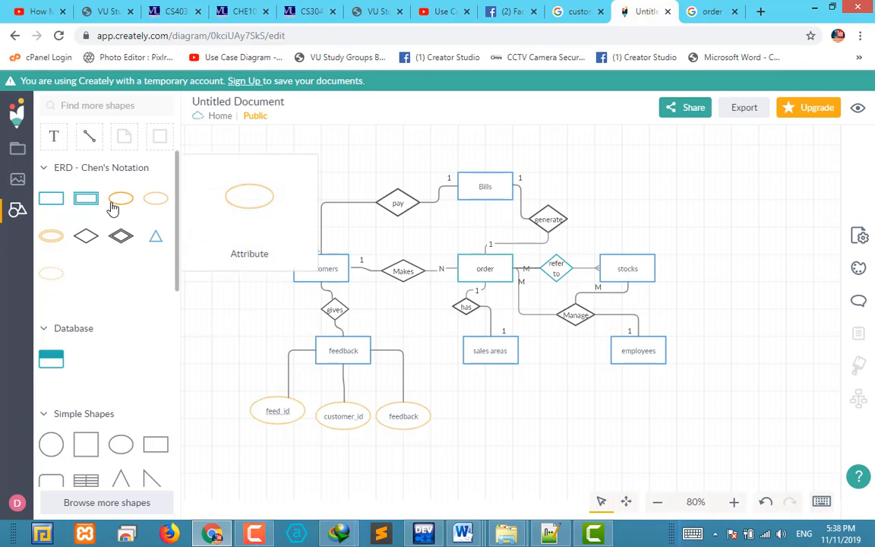
Add a regular attribute labelled "cell" beneath the address attribute
drag(121, 198, 227, 287)
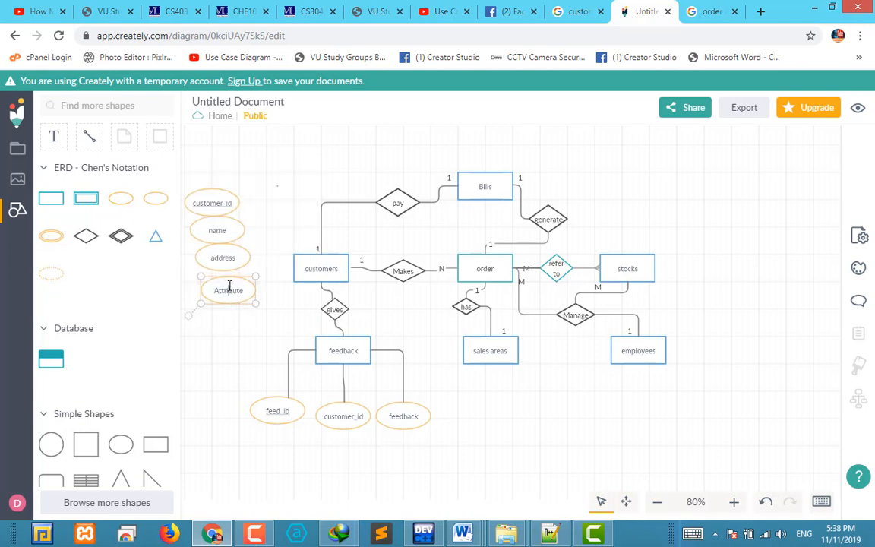
double_click(228, 287)
text(cell)
click(236, 339)
Draw connectors from the customers entity to the right sides of its customer_id and name attributes
click(307, 269)
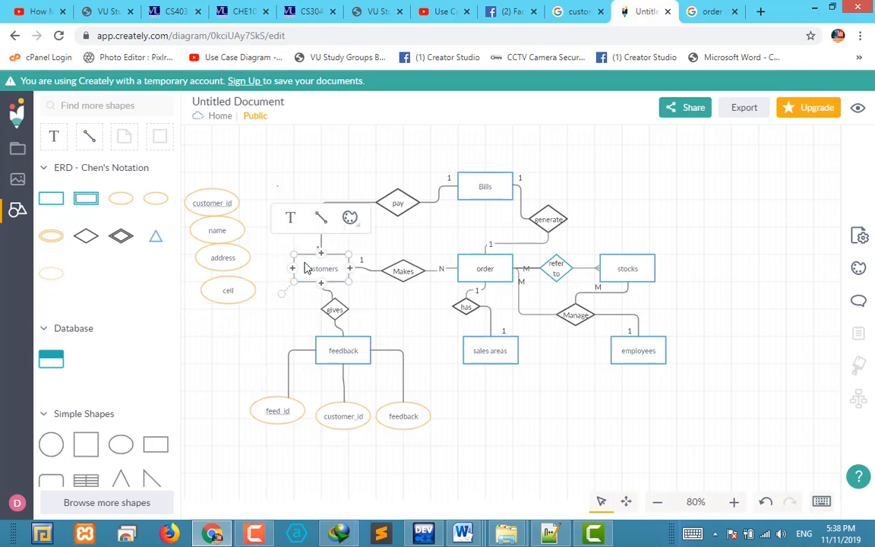
drag(287, 197, 239, 206)
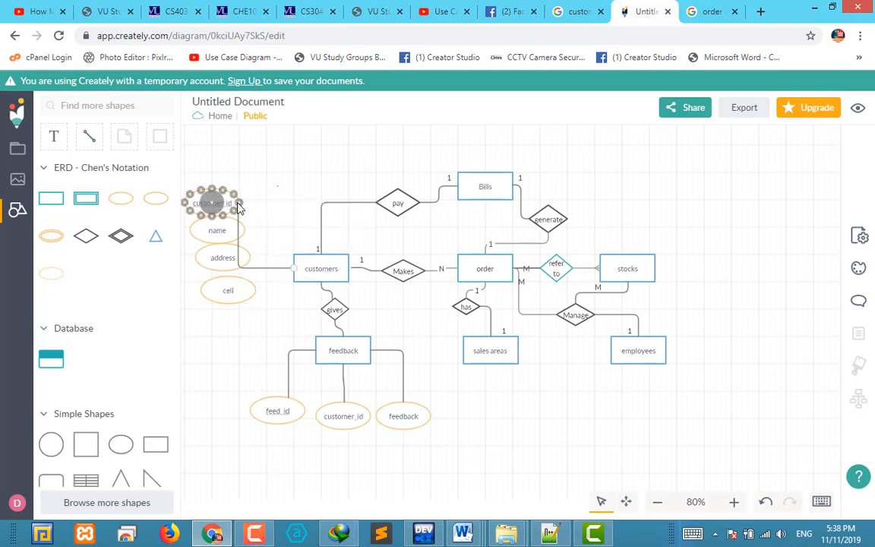
click(290, 298)
click(319, 263)
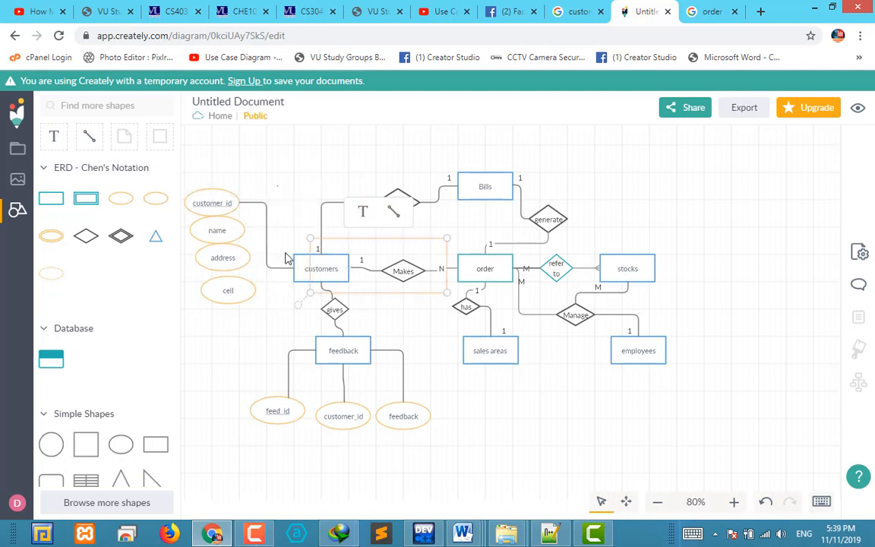
drag(286, 254, 244, 230)
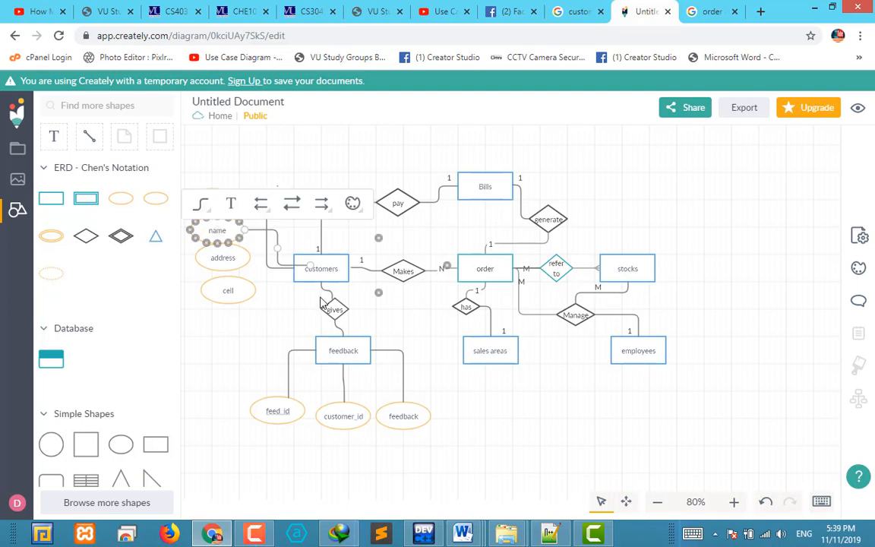
click(294, 305)
Draw connectors from the customers entity to the right sides of its address and cell attributes
click(332, 272)
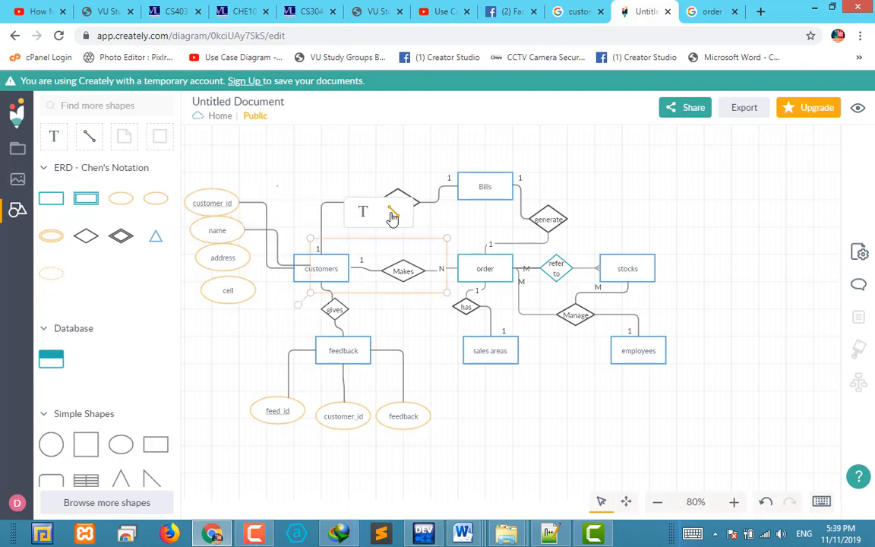
drag(392, 218, 222, 257)
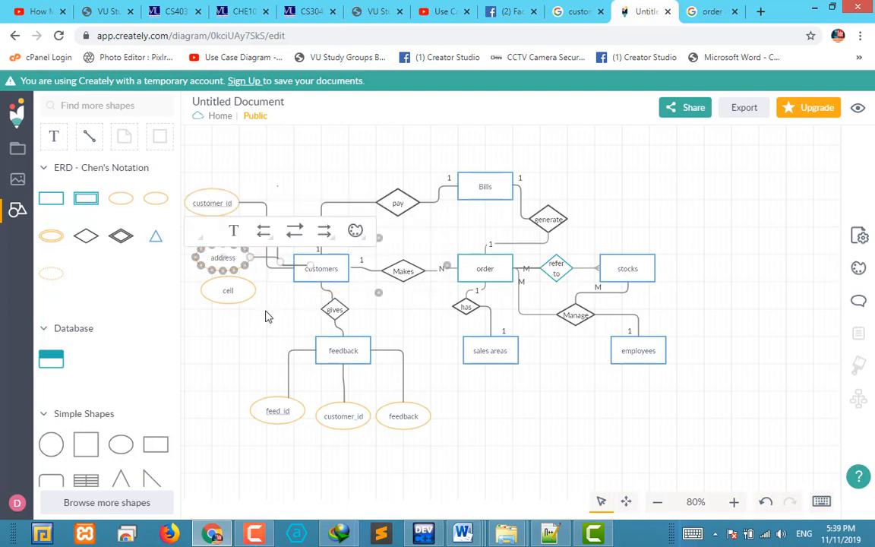
click(266, 316)
click(325, 259)
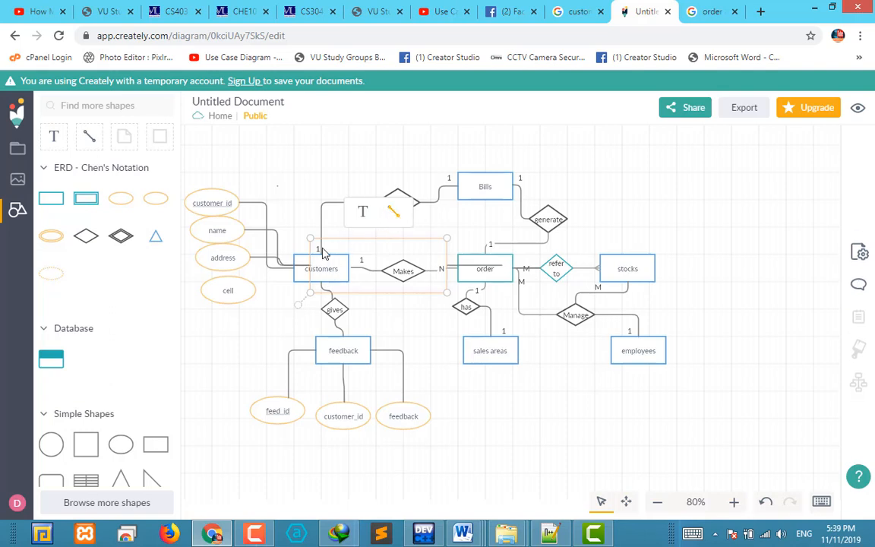
drag(392, 213, 257, 292)
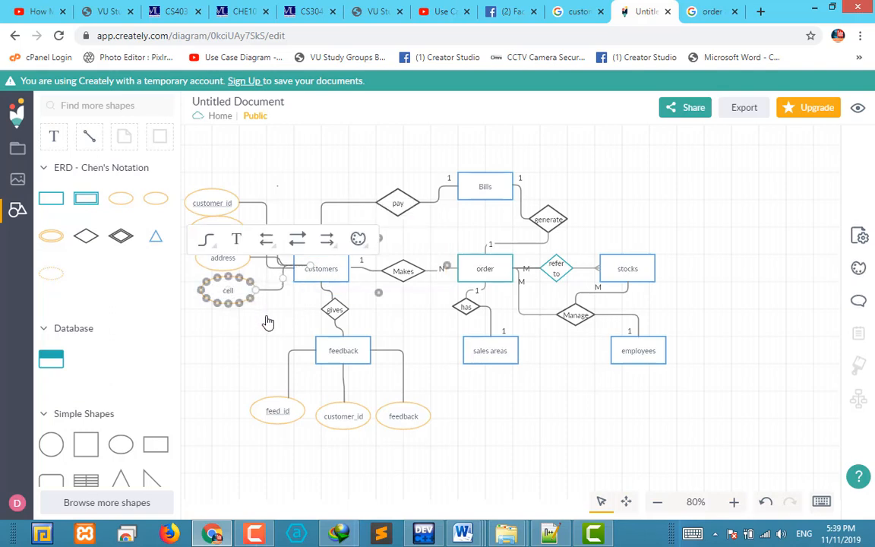
click(266, 316)
Reattach the customers ends of the cell, address and name connectors to the midpoint of the entity's left edge
click(305, 265)
drag(311, 264, 293, 268)
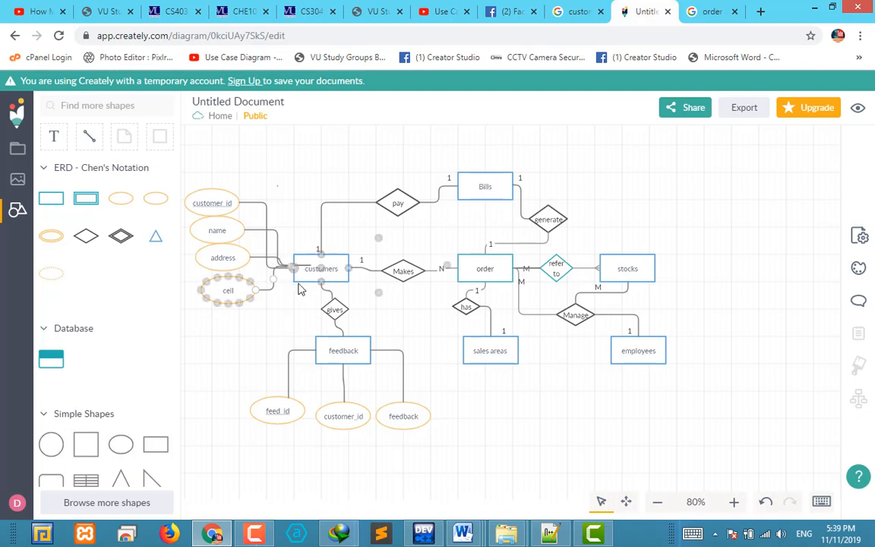
click(281, 258)
click(261, 262)
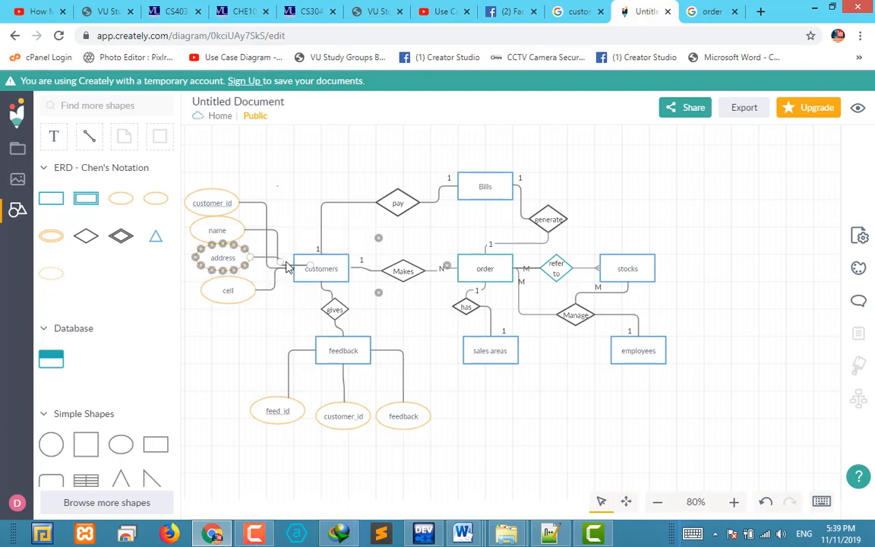
drag(310, 267, 294, 268)
click(285, 290)
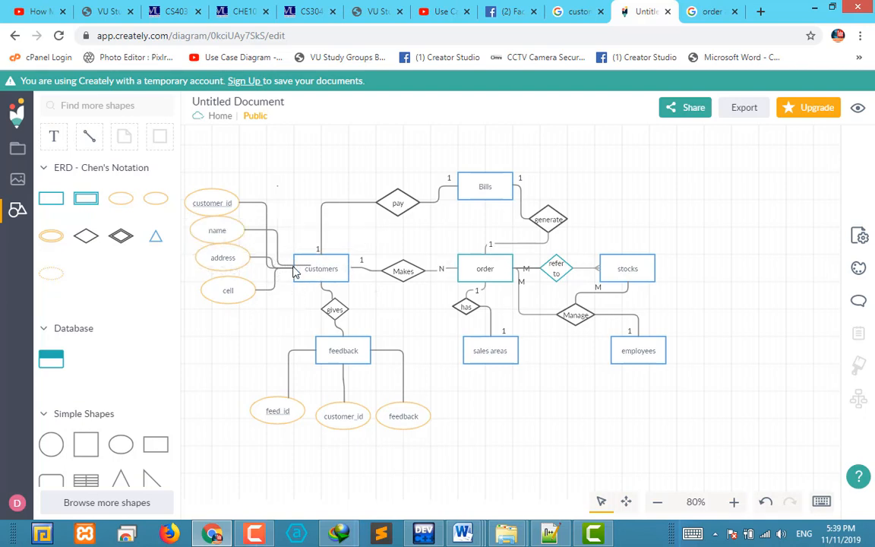
click(305, 266)
drag(308, 271, 295, 275)
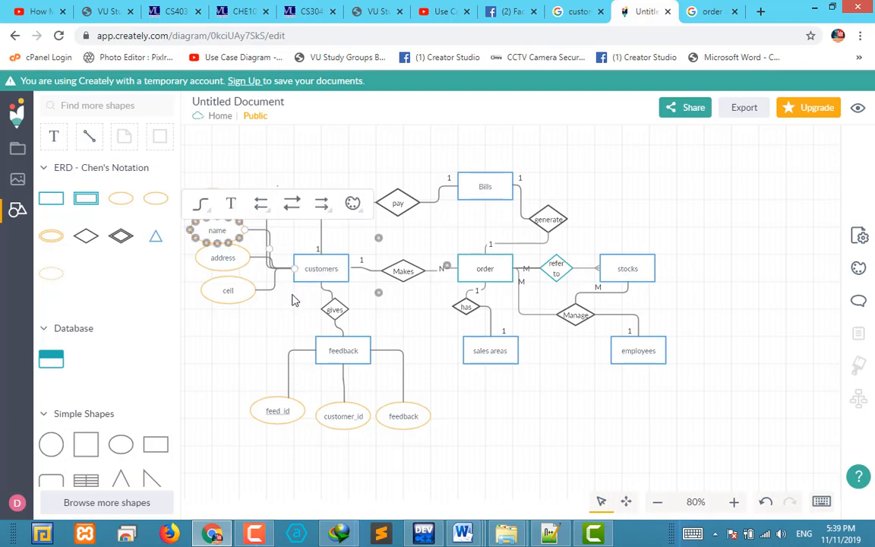
click(286, 322)
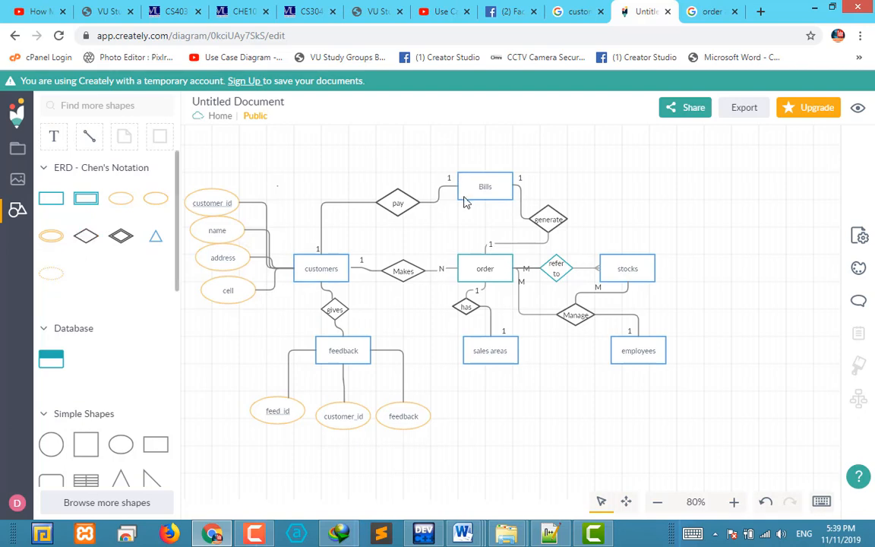
Add a key attribute labelled "bill_id" above the Bills entity and shift it slightly right
mouse_move(125, 199)
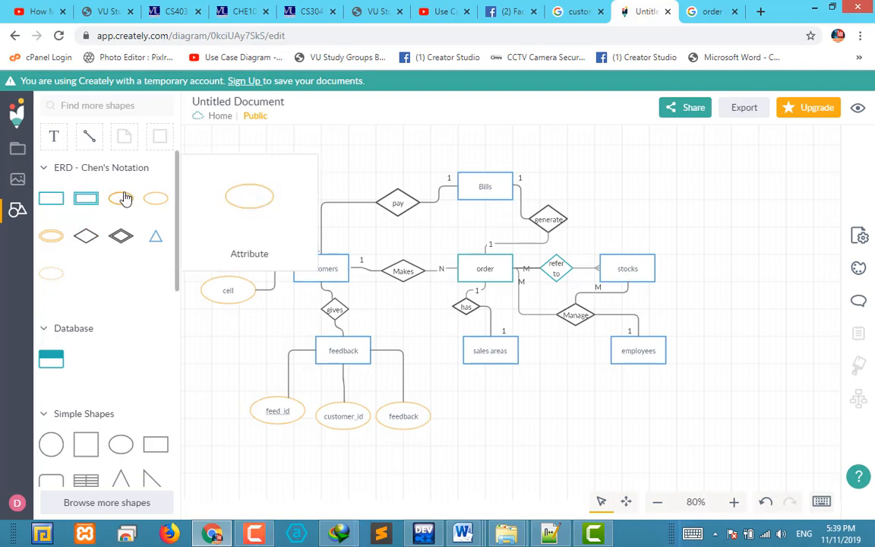
drag(157, 200, 460, 137)
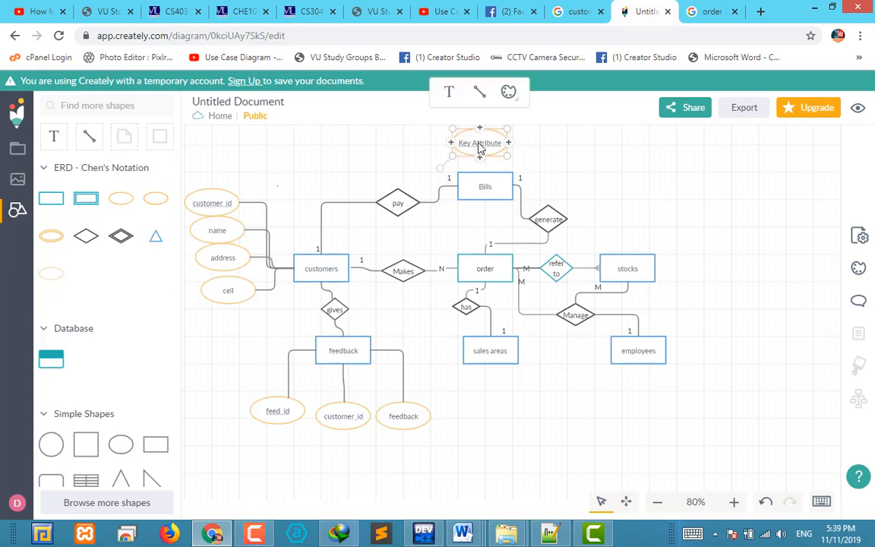
double_click(490, 142)
key(BackSpace)
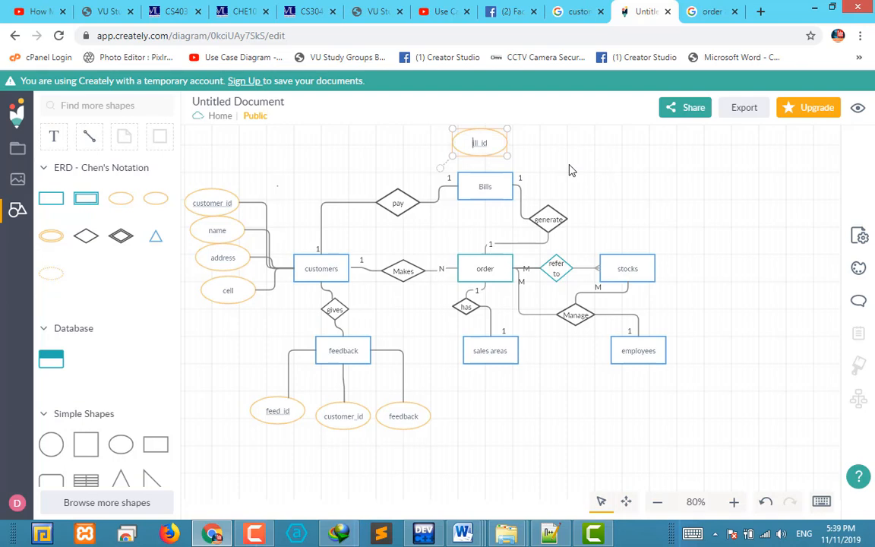
key(Return)
key(BackSpace)
click(572, 170)
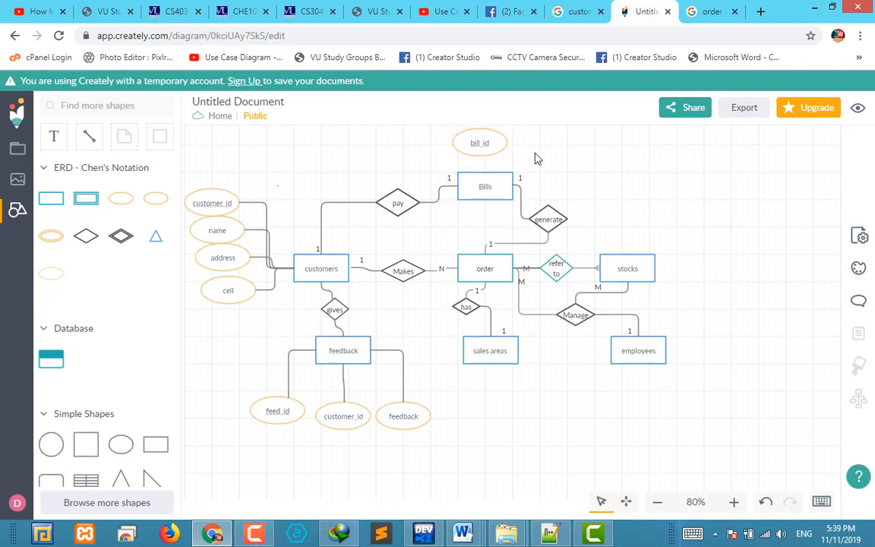
drag(500, 147, 525, 151)
Add a regular attribute labelled "customer_id" to the right of the bill_id attribute
click(606, 208)
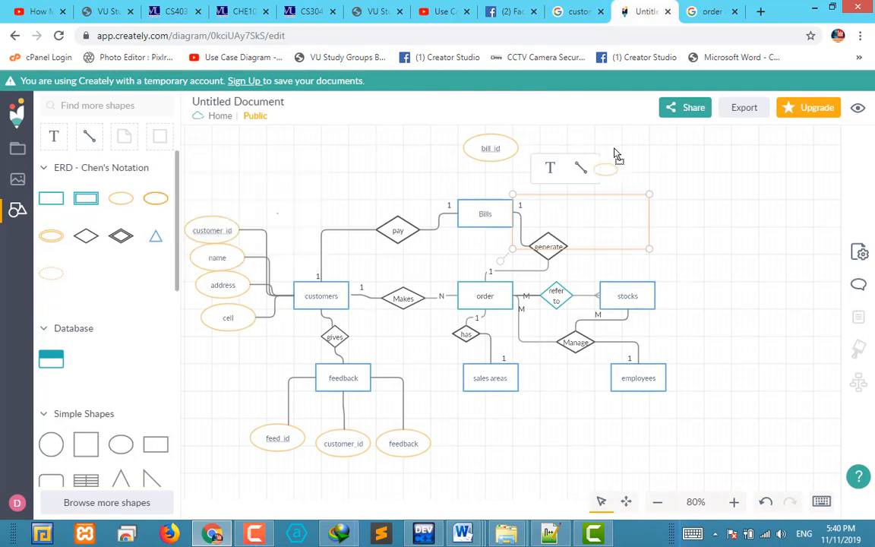
drag(515, 145, 524, 143)
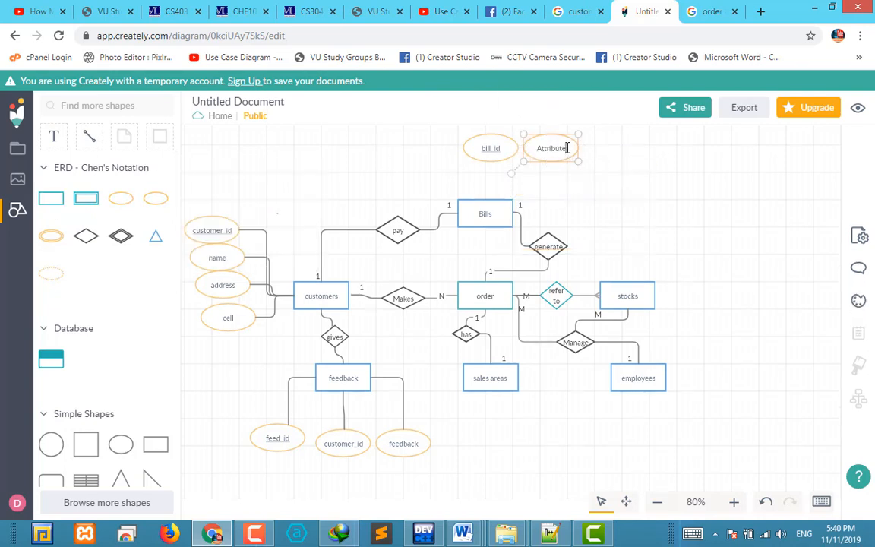
double_click(565, 148)
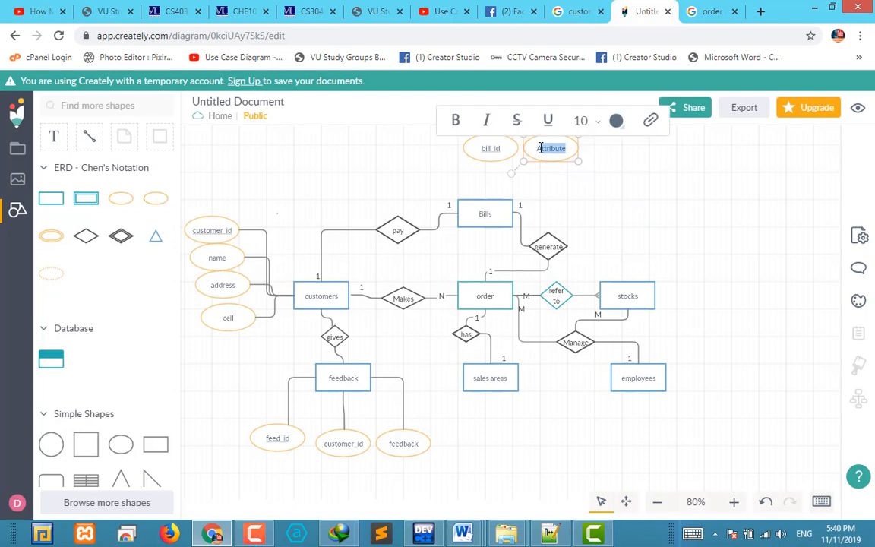
key(BackSpace)
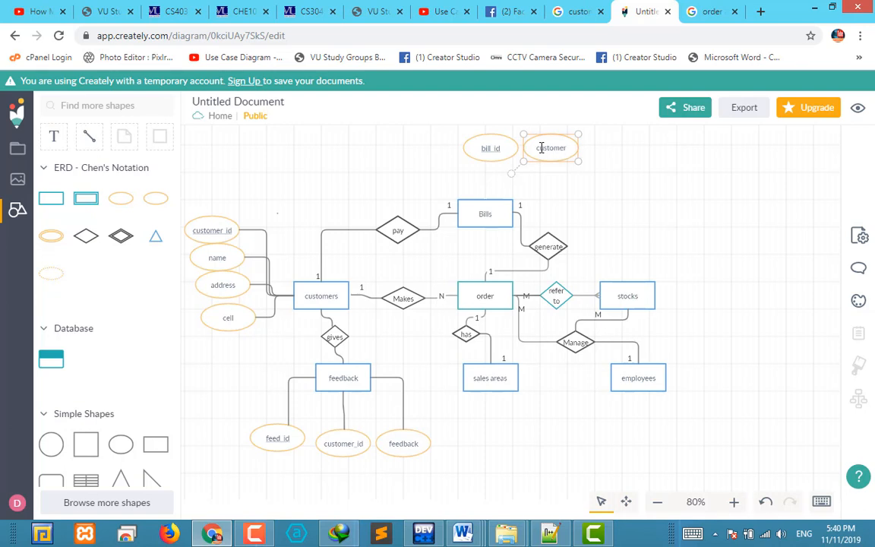
text(customer_id)
click(630, 187)
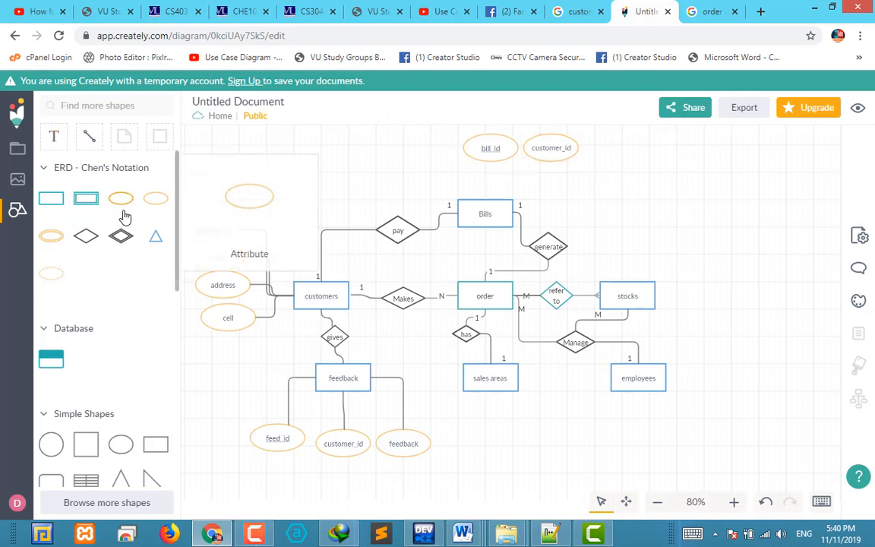
Add a regular attribute labelled "order number" to the right of the customer_id attribute above Bills
drag(118, 196, 616, 159)
double_click(616, 160)
text(o)
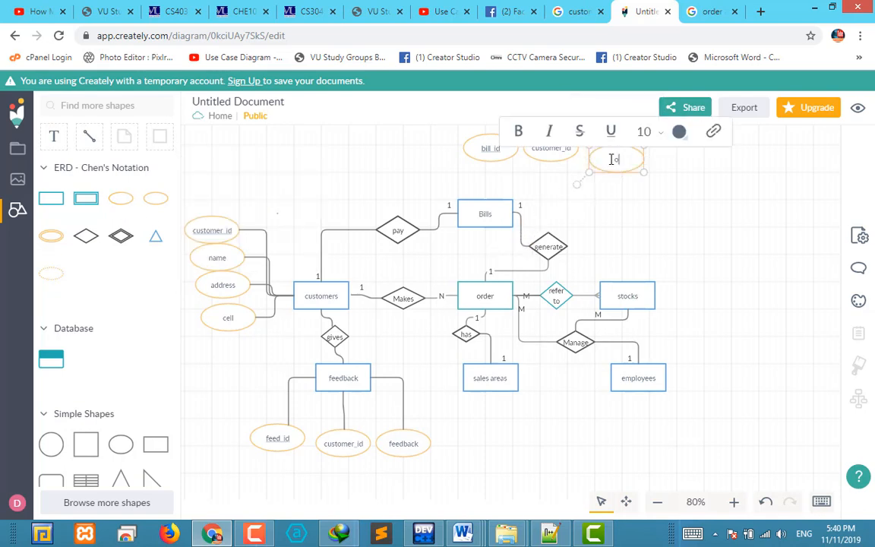
text(rder num)
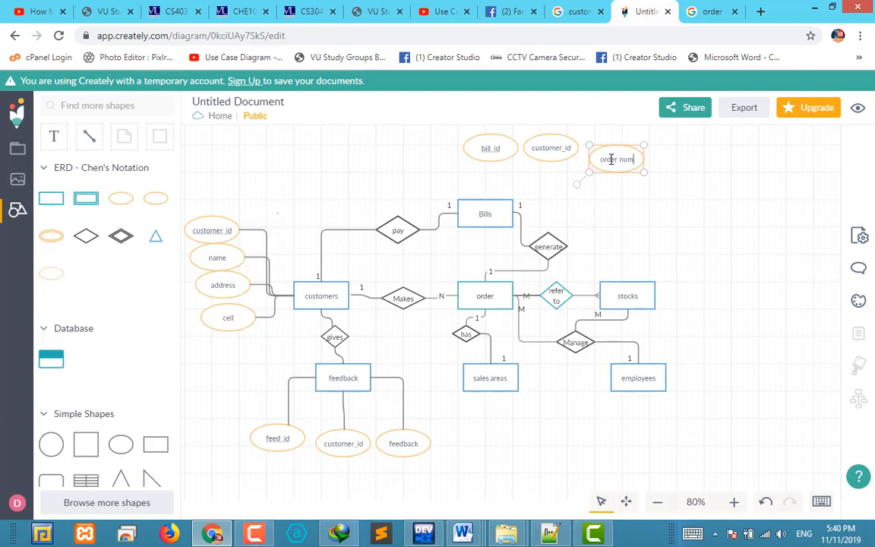
text(ber)
click(660, 200)
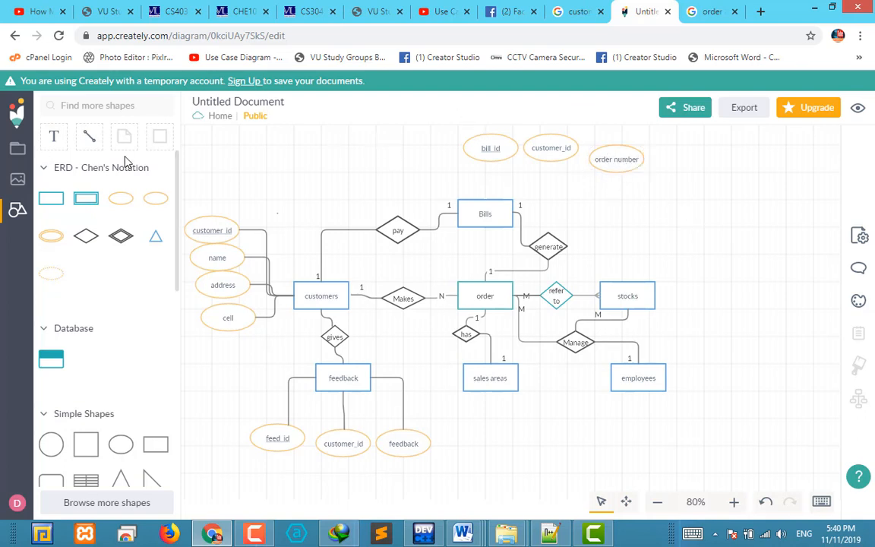
Add a regular attribute labelled "order date" below and to the right of the order number attribute
drag(130, 199, 672, 176)
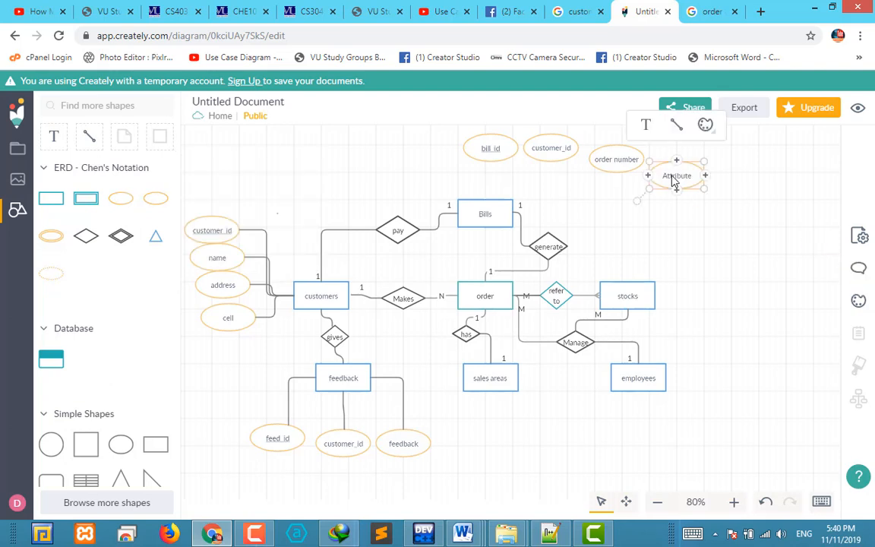
double_click(673, 176)
text(order)
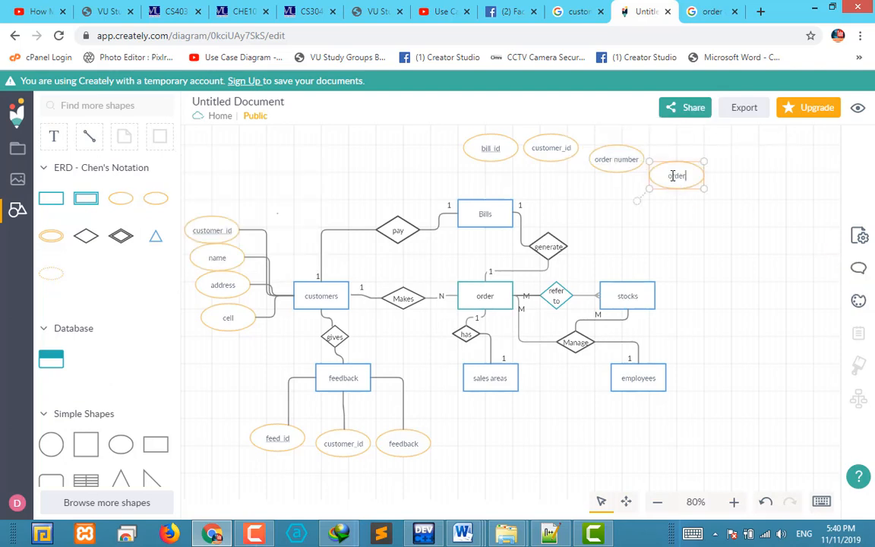
text( date)
click(748, 232)
Connect the bill_id and customer_id attributes above the Bills entity to the Bills entity
drag(442, 196, 579, 250)
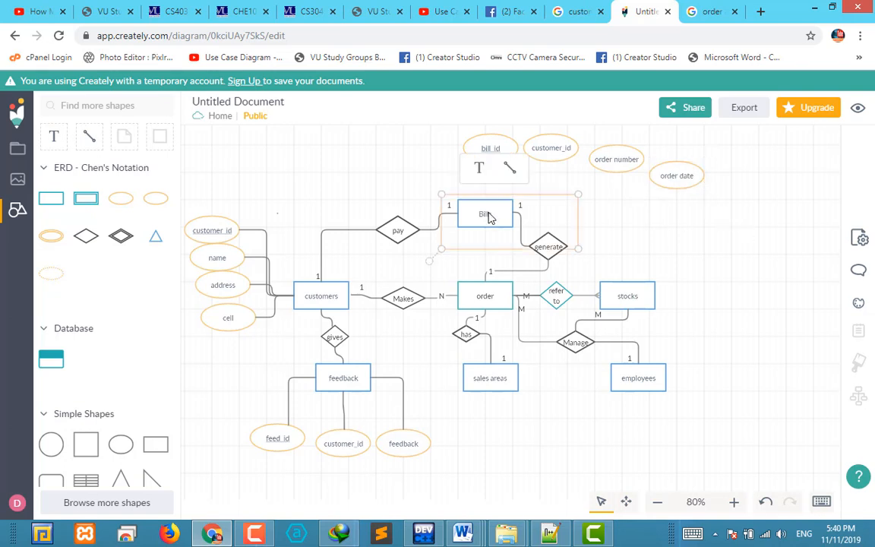
click(495, 164)
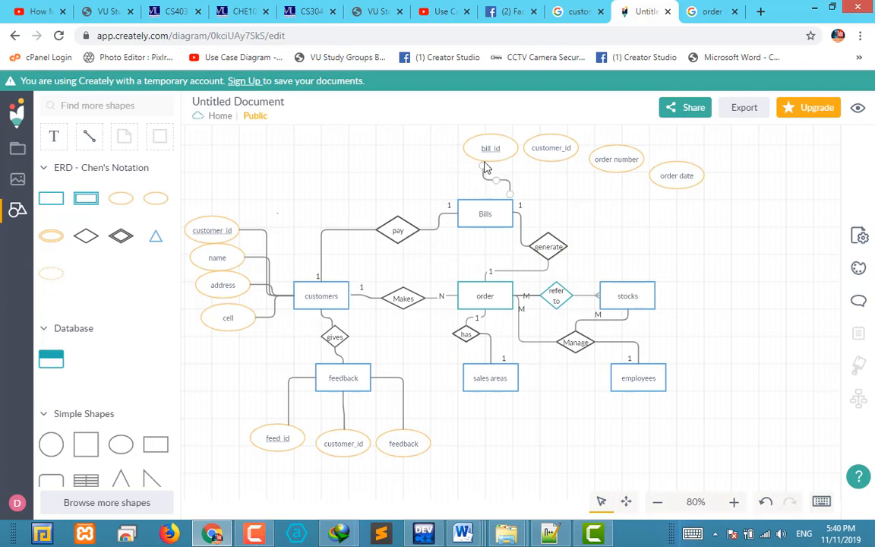
drag(491, 164, 496, 177)
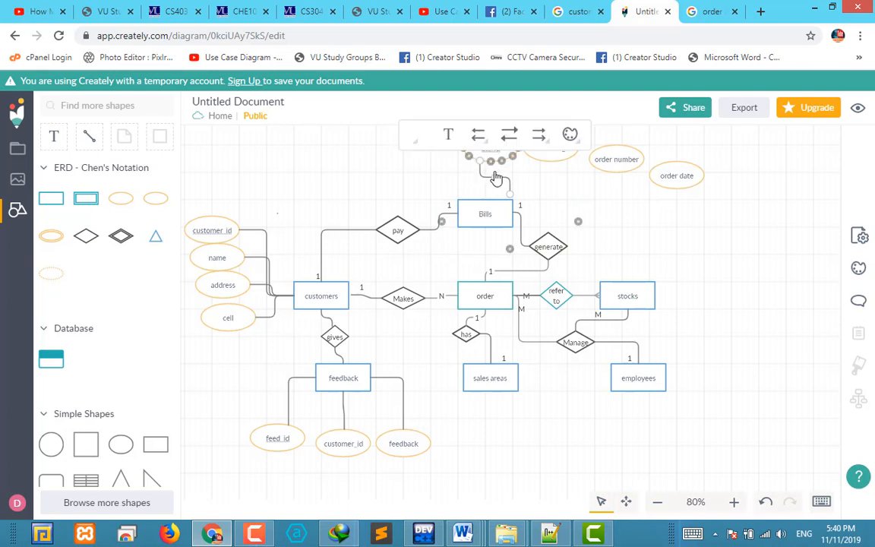
click(552, 152)
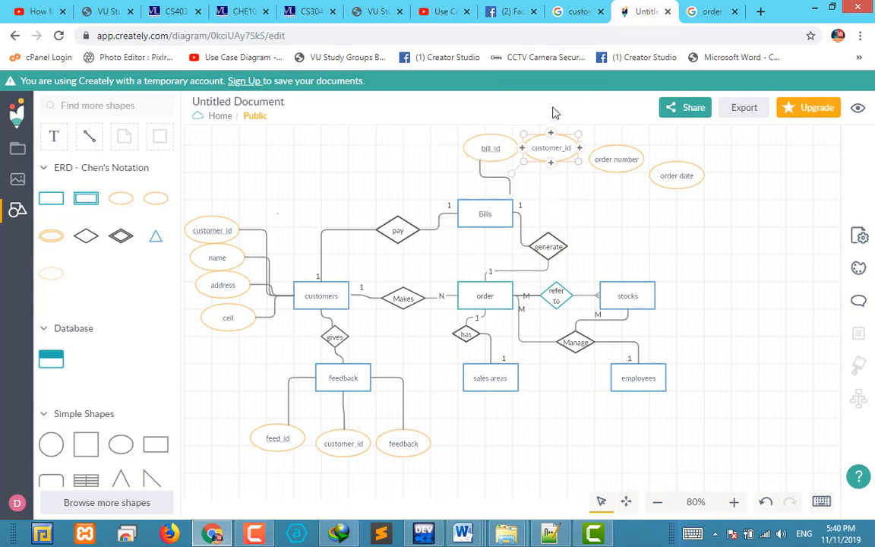
drag(551, 104, 514, 217)
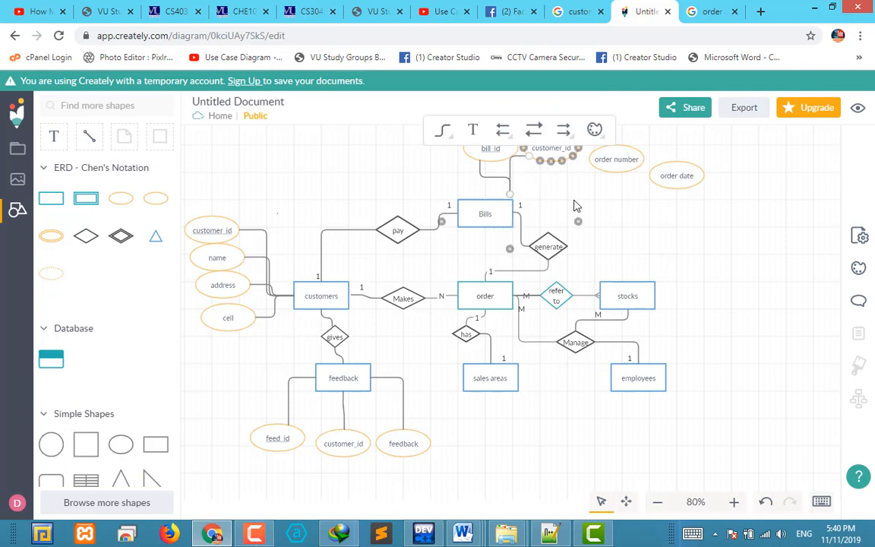
Connect the order number attribute to the Bills entity with a connector line
click(610, 168)
drag(616, 108, 513, 220)
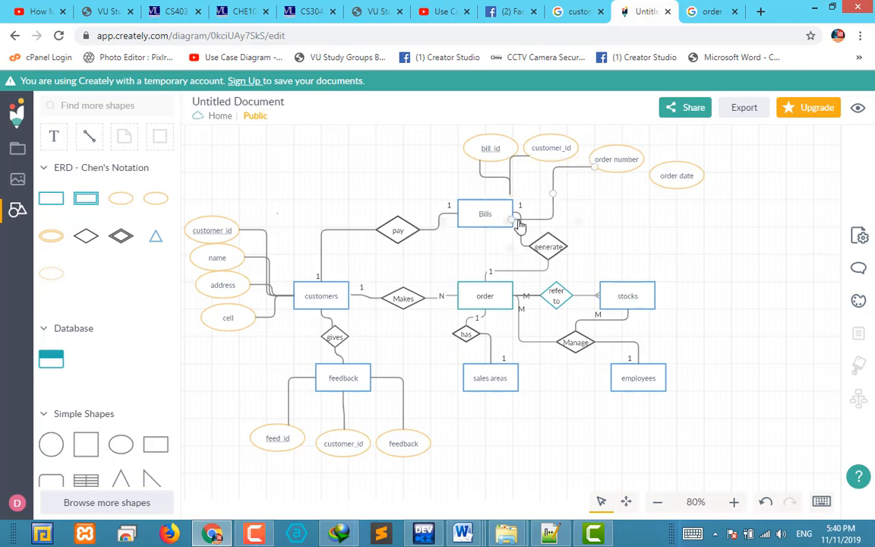
click(616, 204)
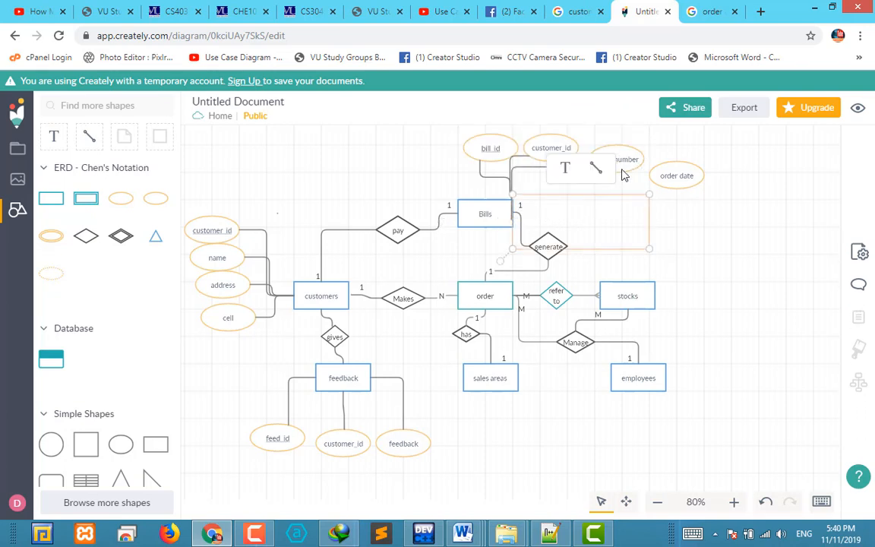
Connect the order date attribute to the Bills entity, joining the connector's loose end to the entity's right edge
click(688, 181)
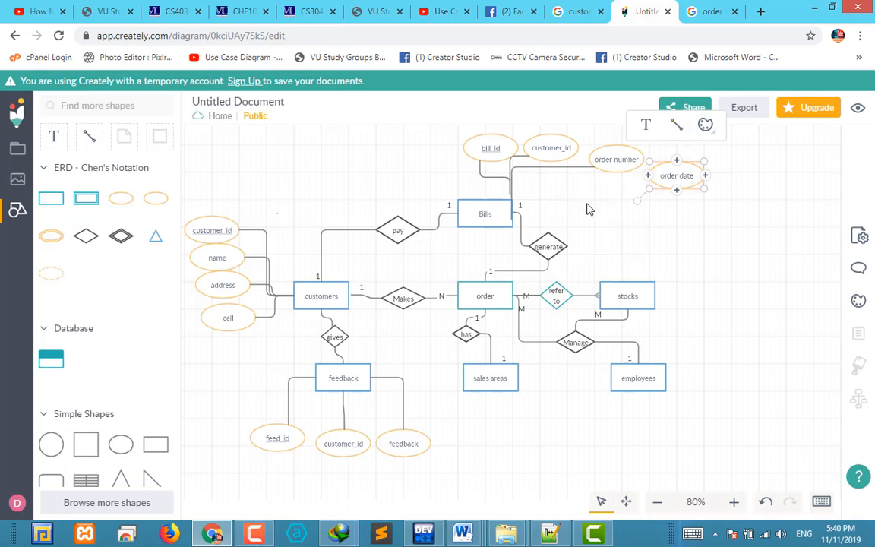
drag(589, 209, 513, 217)
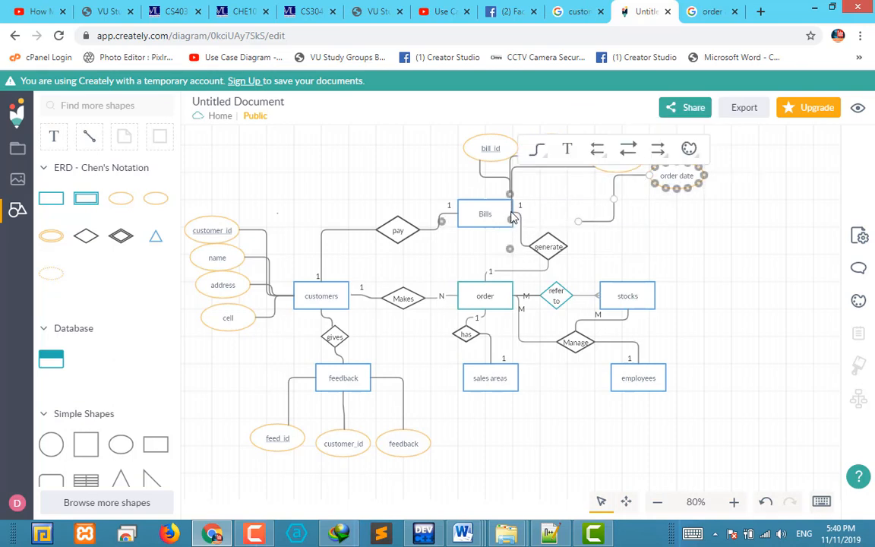
click(730, 225)
click(672, 180)
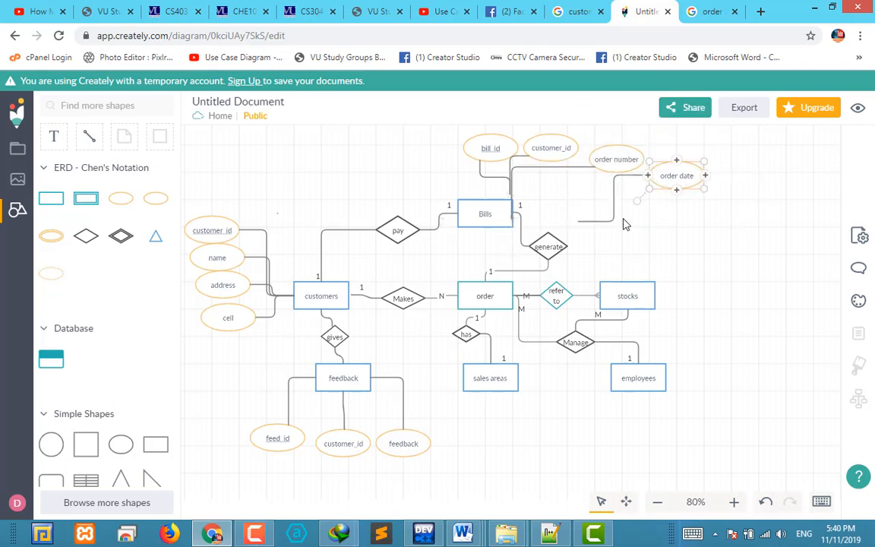
click(586, 221)
drag(578, 220, 512, 217)
click(615, 228)
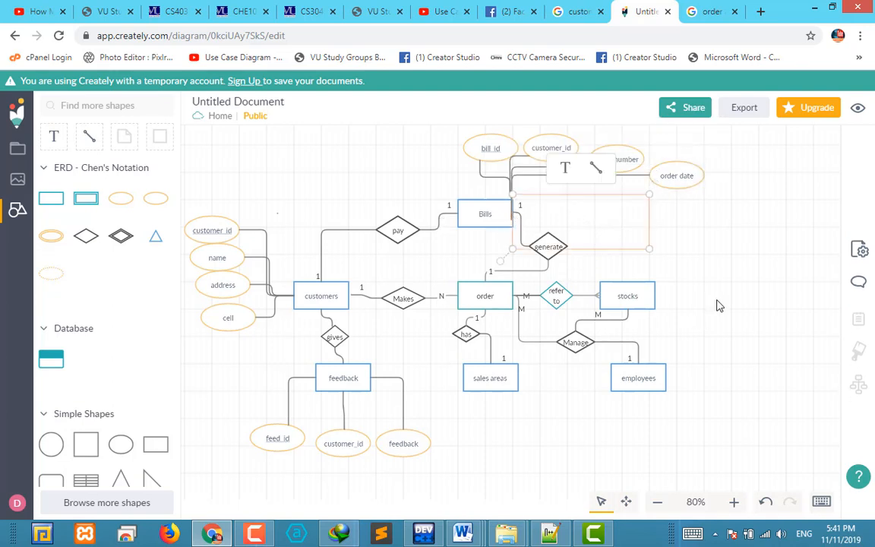
click(697, 273)
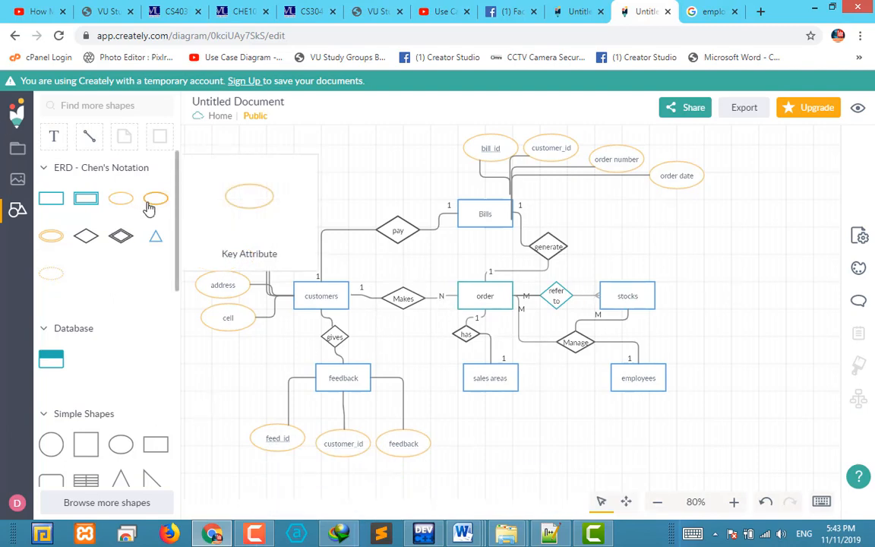
Add a key attribute labelled "stock_id" above and slightly right of the stocks entity
drag(156, 198, 684, 233)
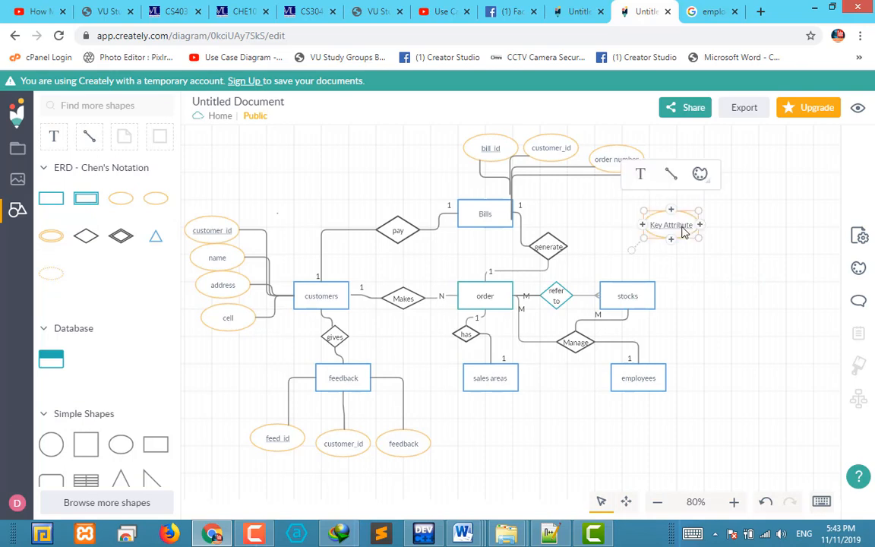
double_click(672, 226)
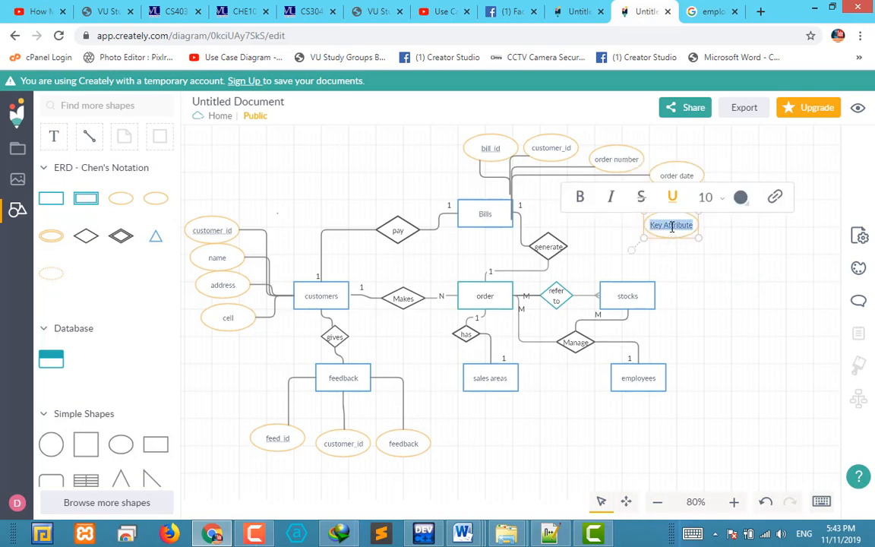
text(stock id)
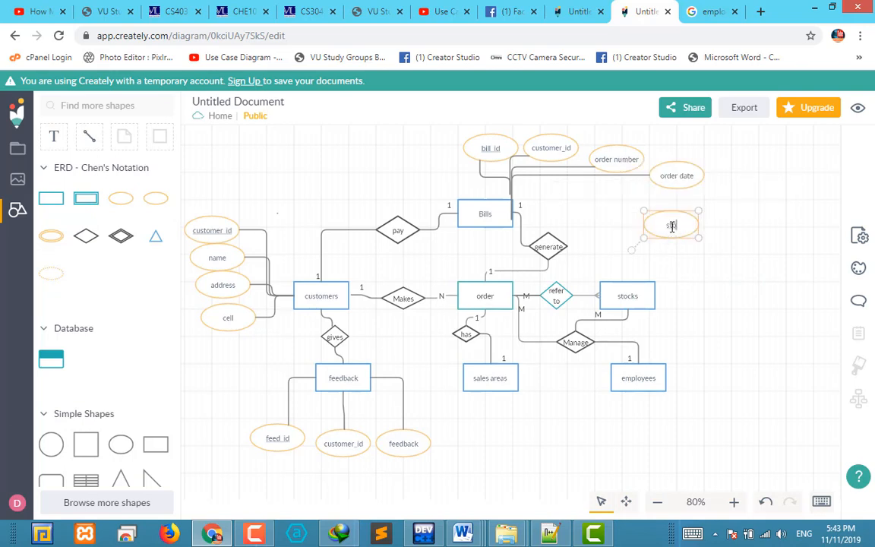
click(745, 301)
Add a regular attribute labelled "stock type" just right of the stock_id attribute
drag(121, 198, 721, 236)
double_click(726, 236)
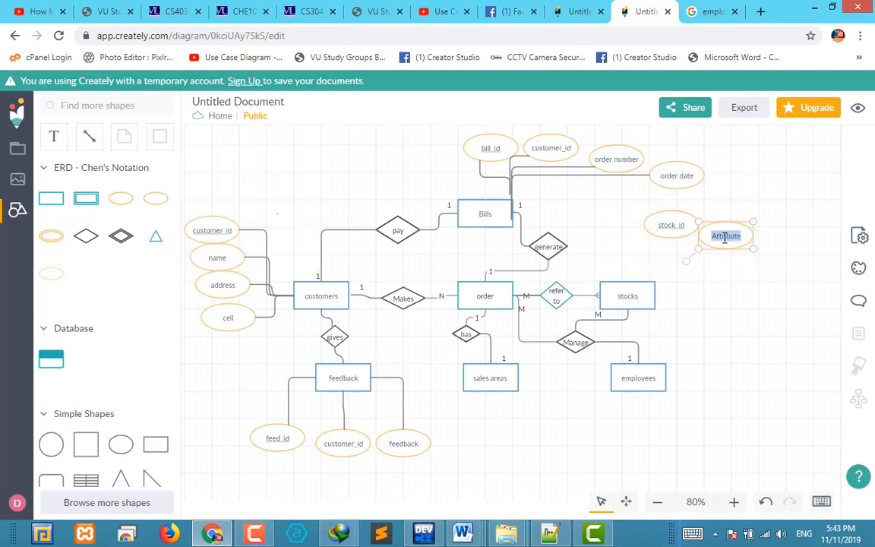
text(stock)
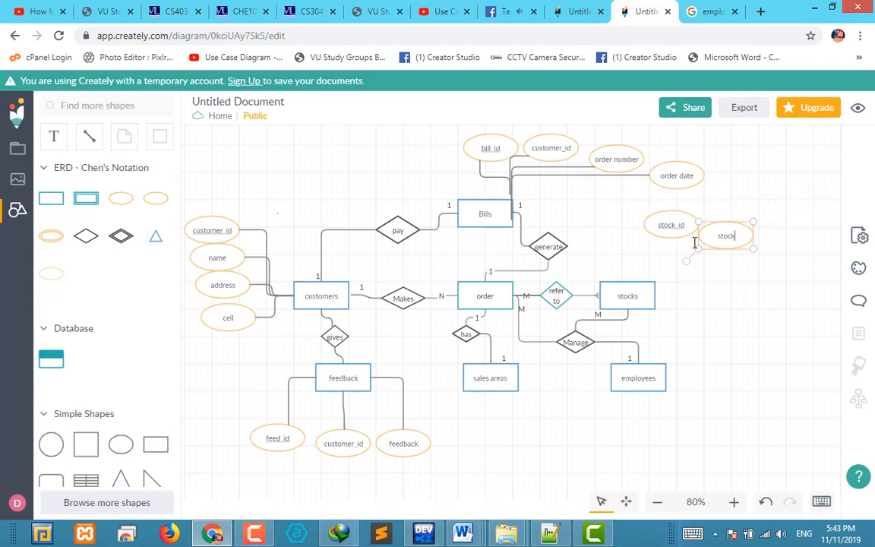
text( type)
click(748, 309)
Add a regular attribute labelled "availabe items" below the stock type attribute
mouse_move(134, 205)
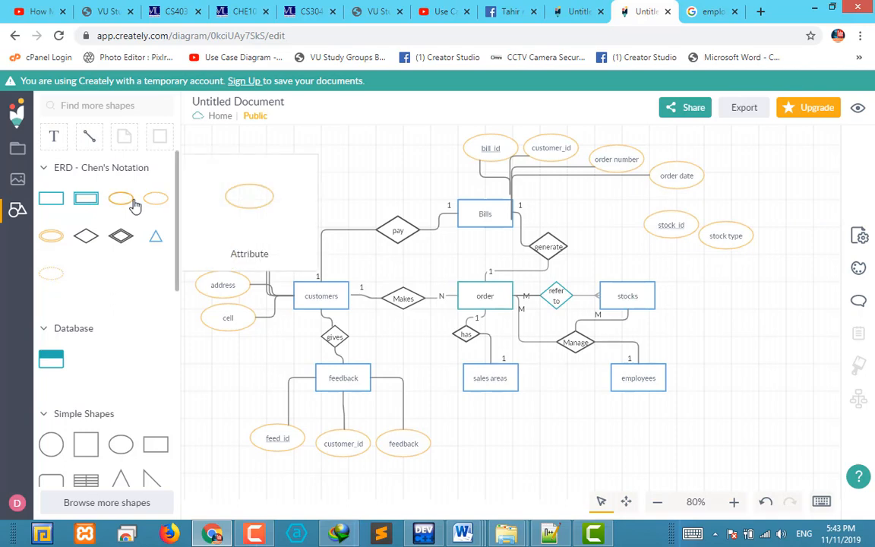
drag(134, 205, 738, 275)
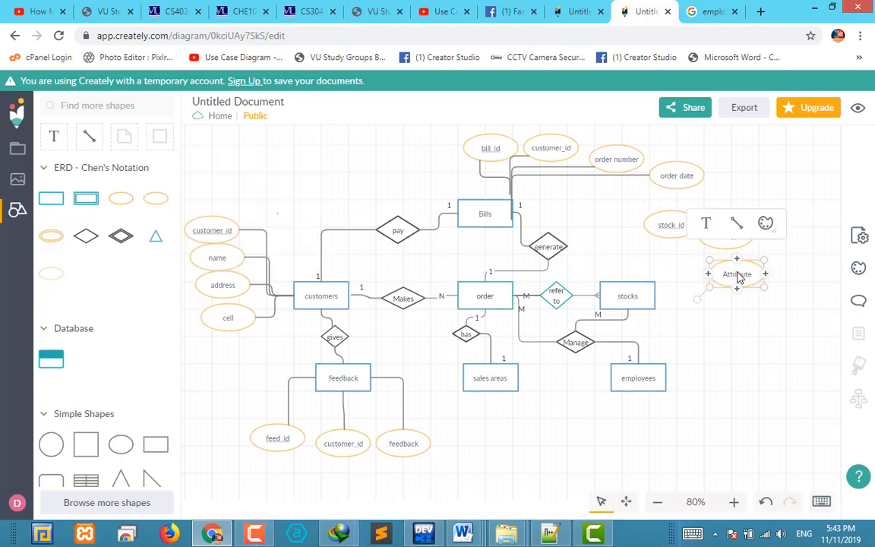
double_click(738, 275)
text(availabe)
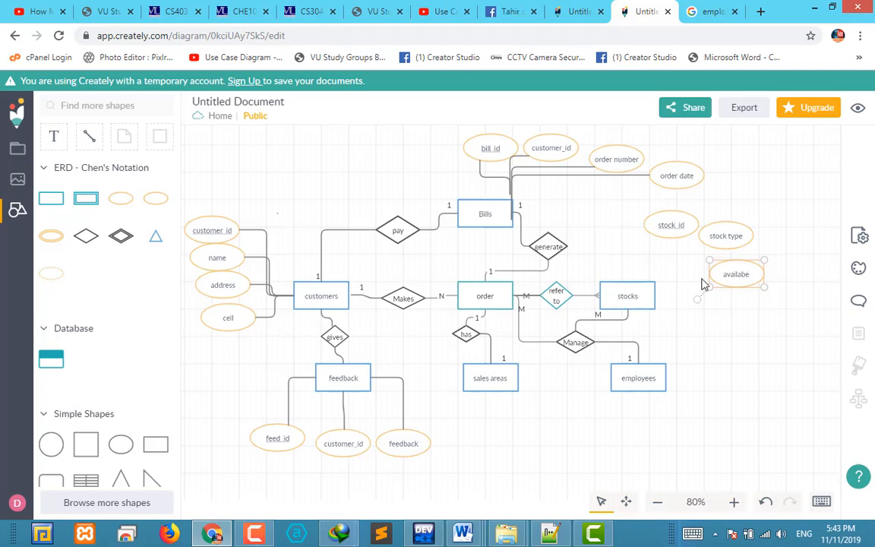
text( items)
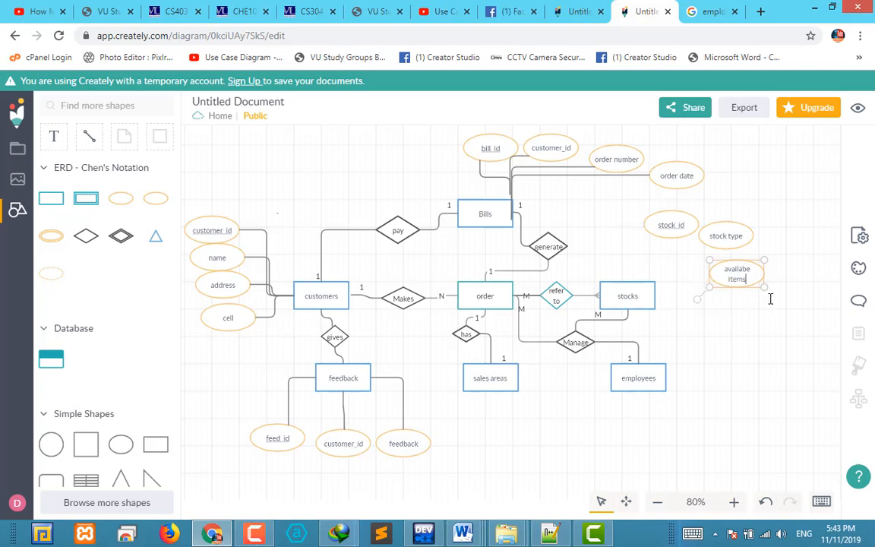
click(782, 318)
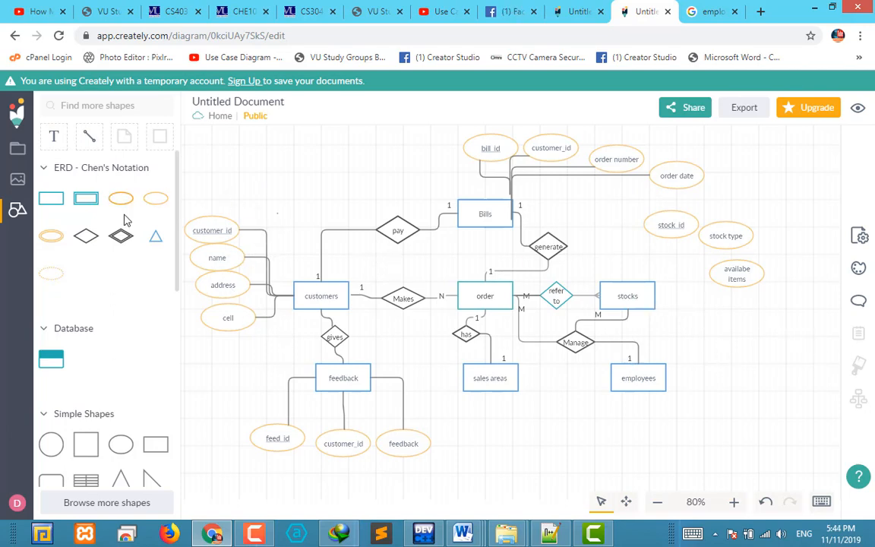
Connect the stock_id attribute to the top of the stocks entity with a straight attribute association
click(687, 232)
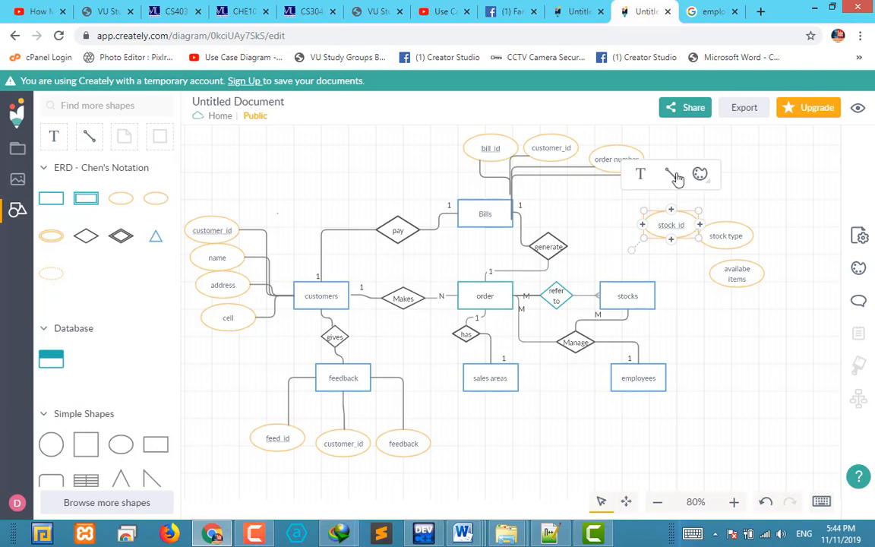
drag(671, 210, 673, 180)
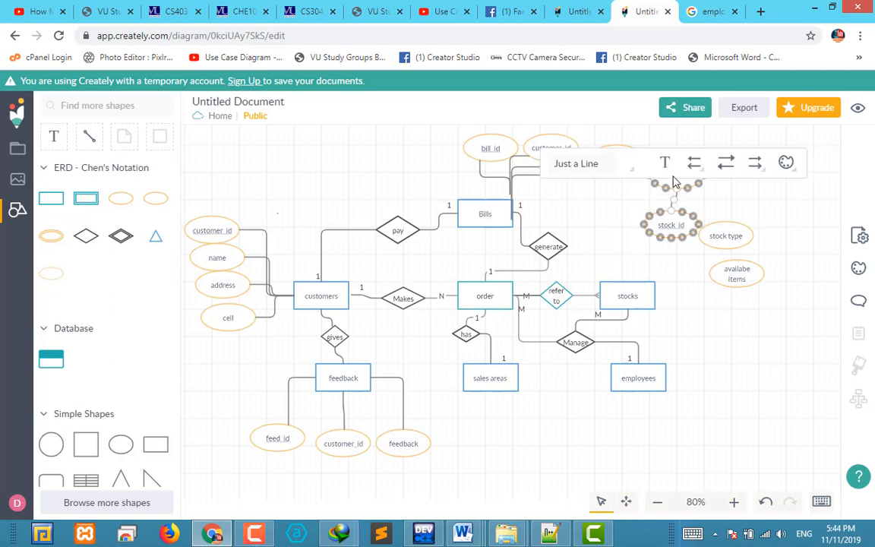
click(709, 207)
click(675, 201)
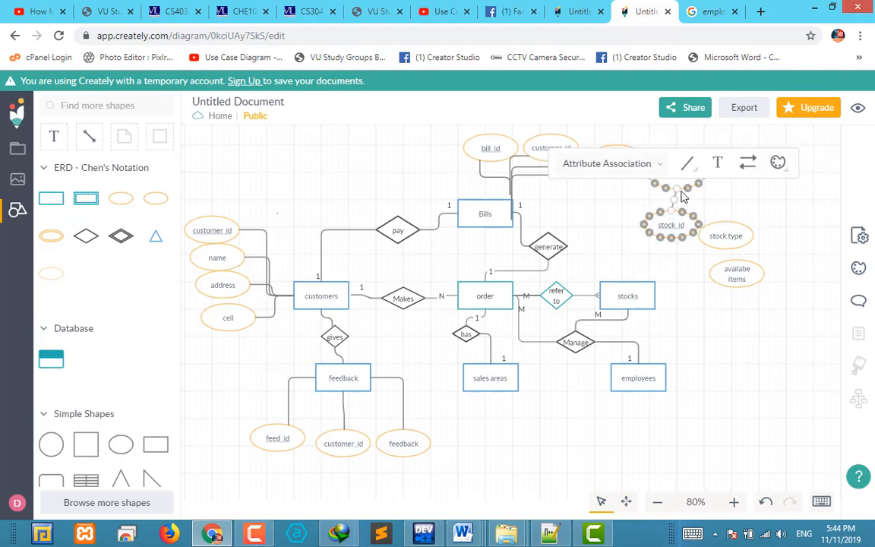
drag(676, 191, 629, 287)
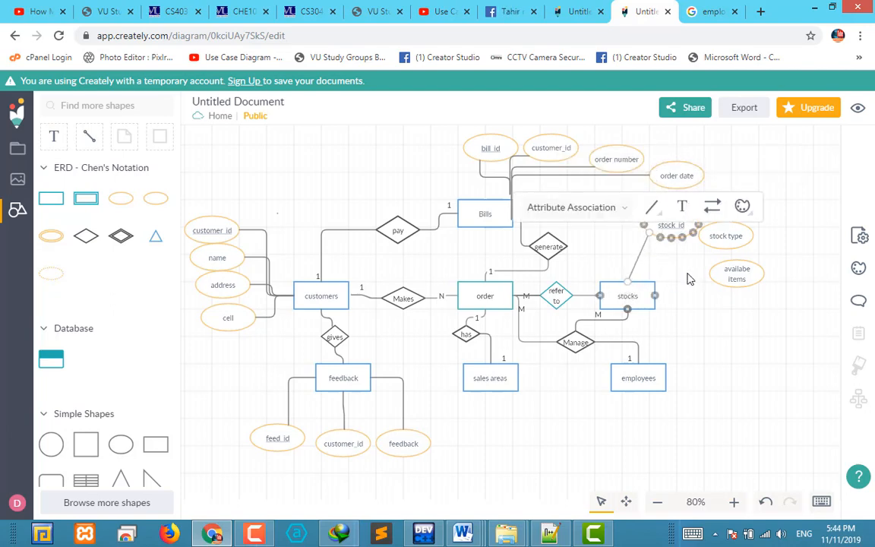
Shrink the stock type attribute away from stock_id and connect it to the right side of the stocks entity
click(723, 237)
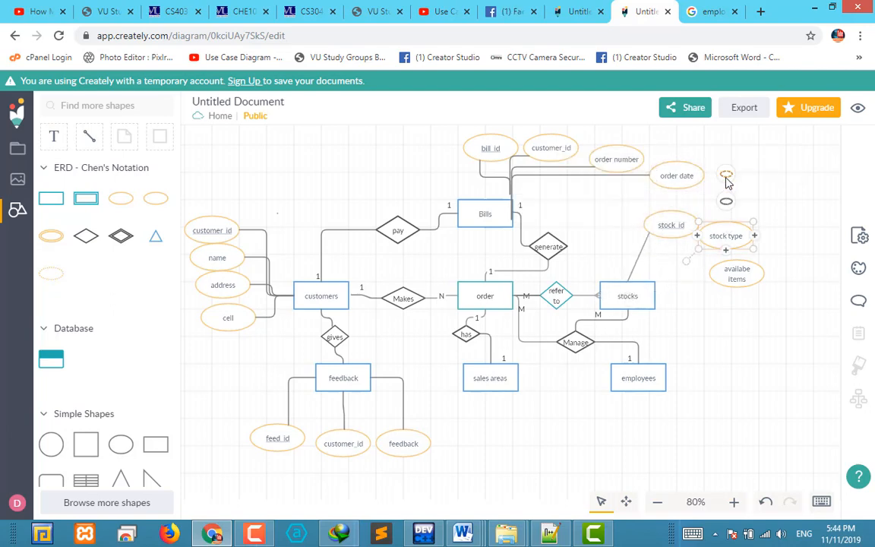
click(703, 305)
click(723, 243)
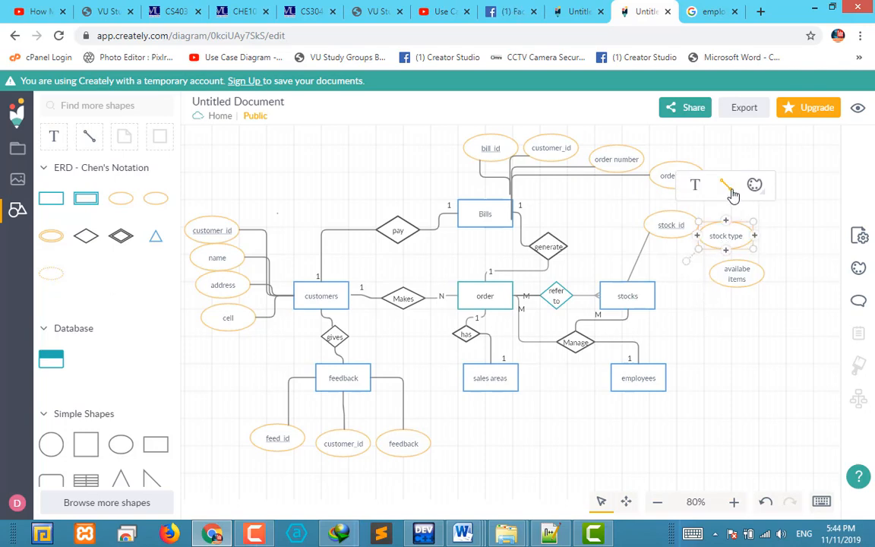
mouse_move(727, 256)
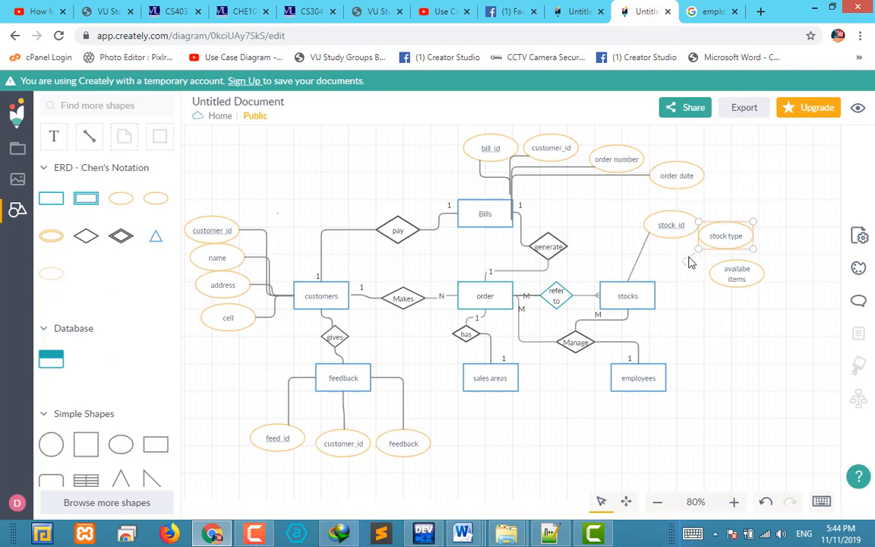
drag(700, 256, 718, 249)
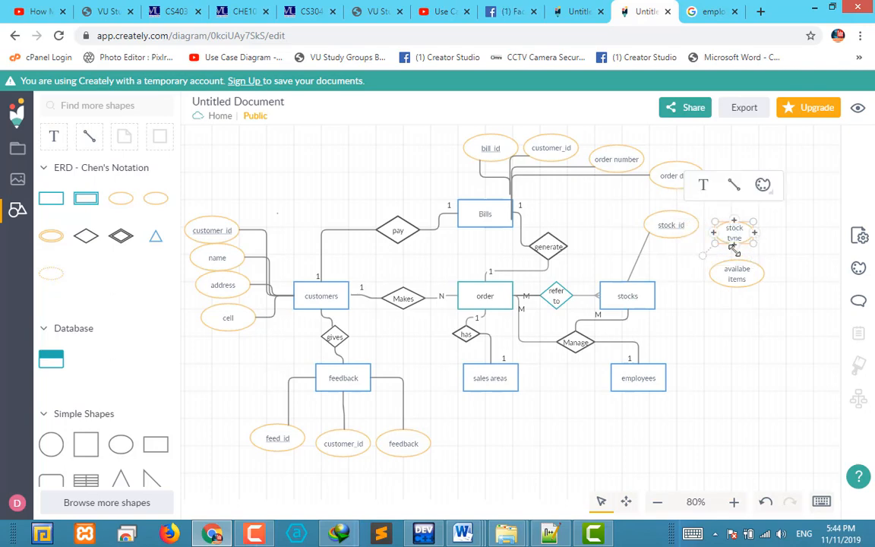
mouse_move(734, 243)
mouse_move(732, 189)
mouse_down()
mouse_move(650, 293)
mouse_move(658, 301)
mouse_up()
Connect the availabe items attribute to the right side of the stocks entity
click(736, 275)
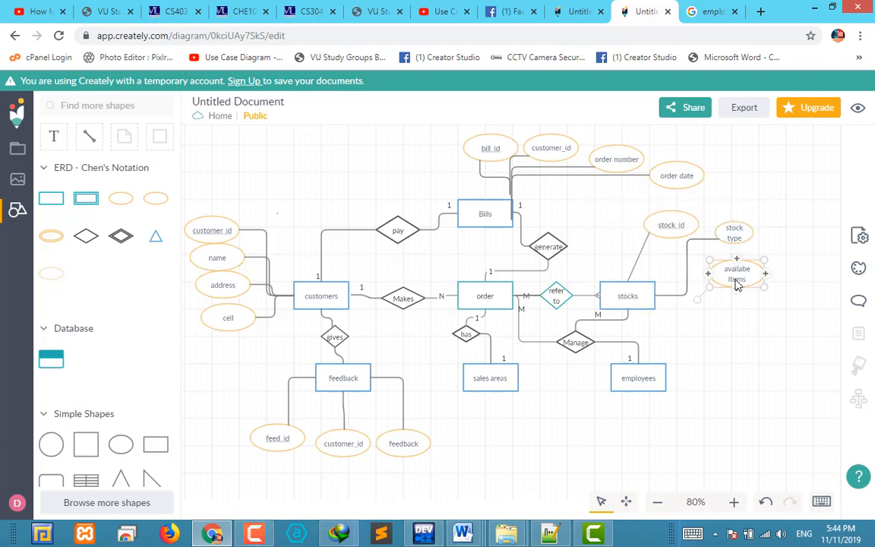
drag(737, 228, 657, 297)
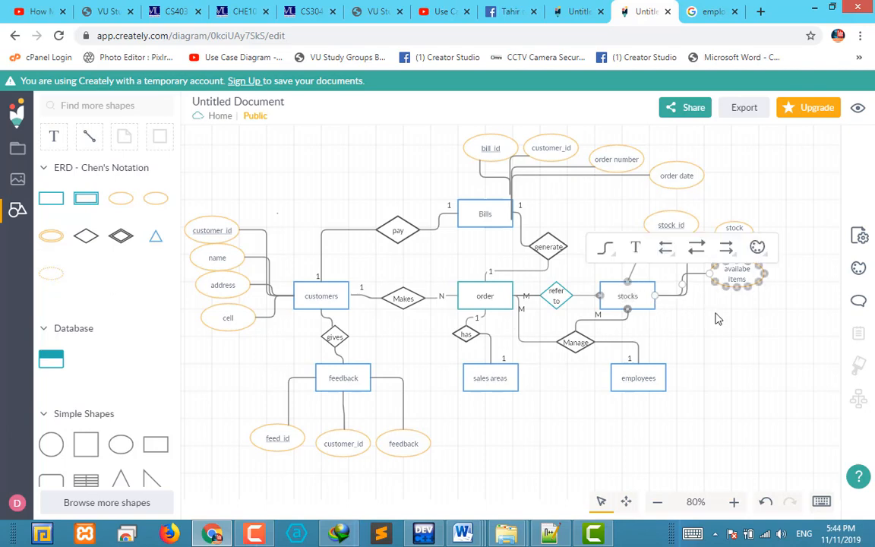
click(724, 334)
click(787, 330)
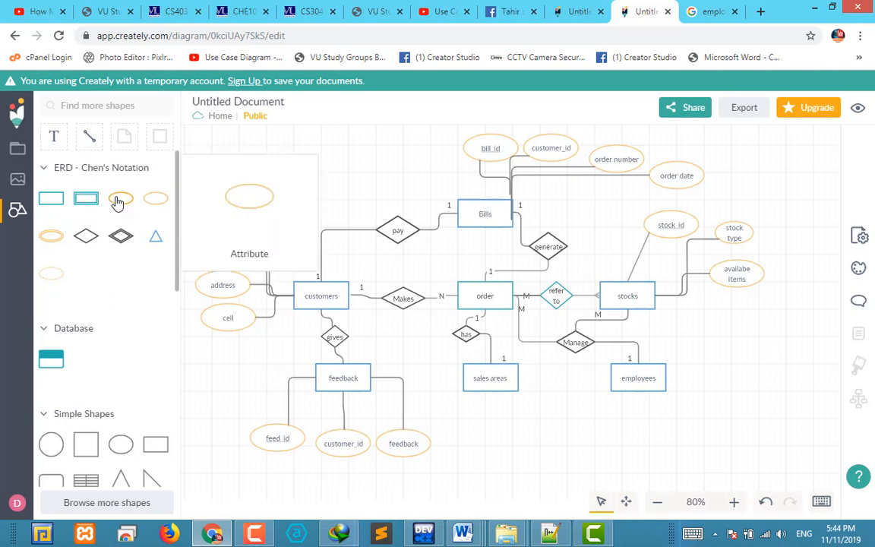
Add a key attribute labelled "emp_id" below the availabe items attribute, beside the employees entity
drag(155, 199, 737, 341)
double_click(741, 341)
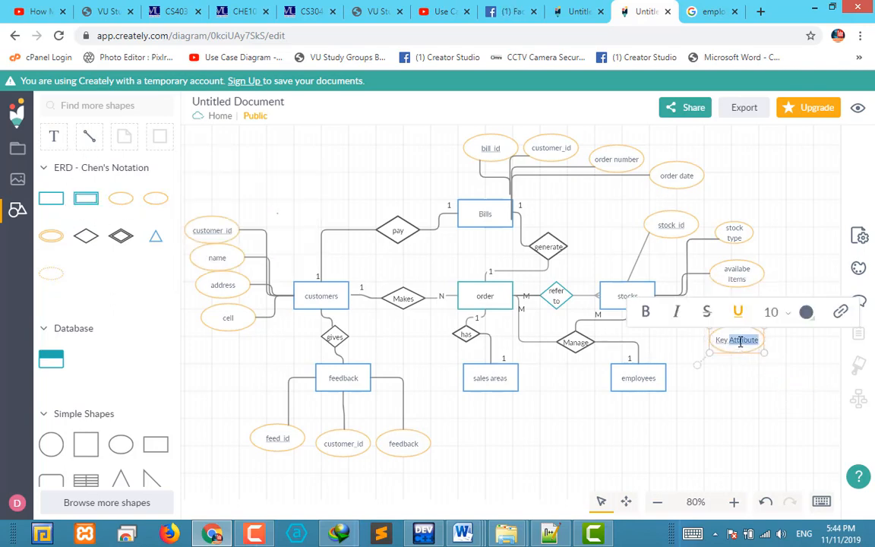
key(BackSpace)
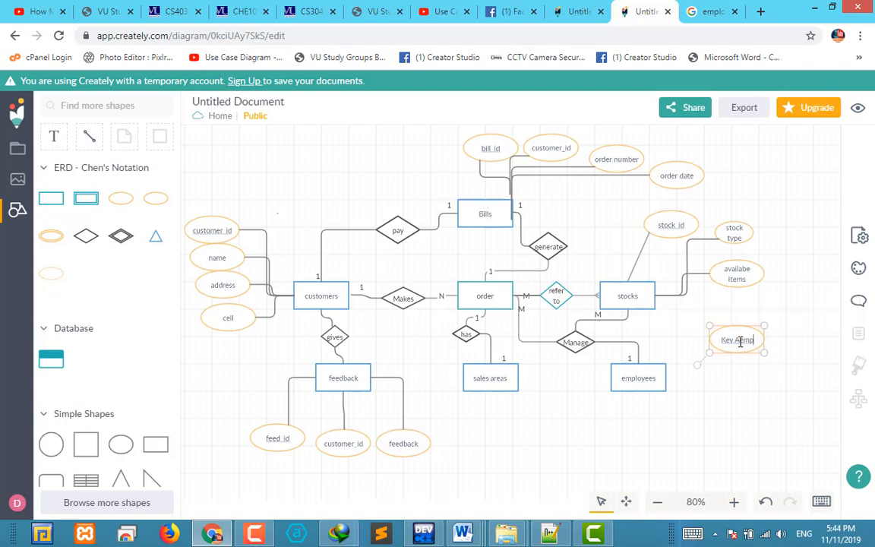
text(Emp id)
key(BackSpace)
key(BackSpace)
key(Return)
click(764, 383)
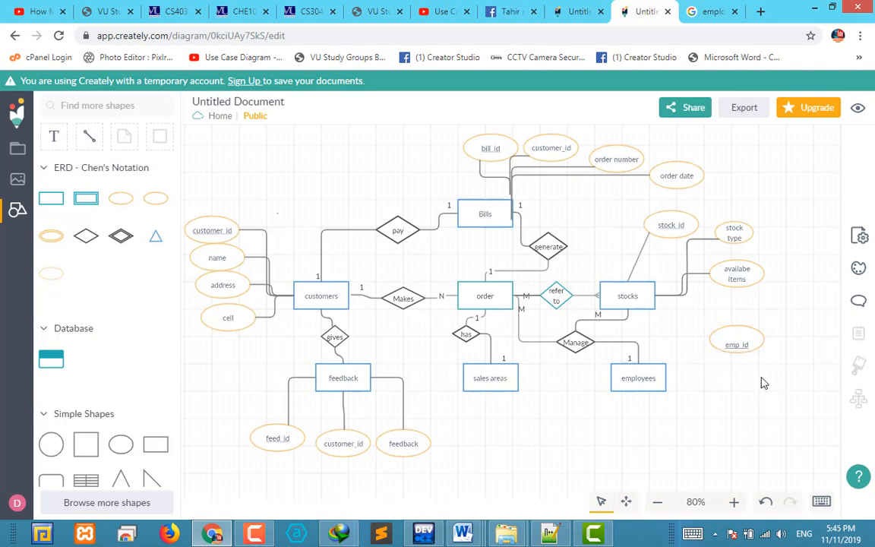
Add two regular attributes labelled "name" and "email" stacked below the emp_id attribute
mouse_move(121, 205)
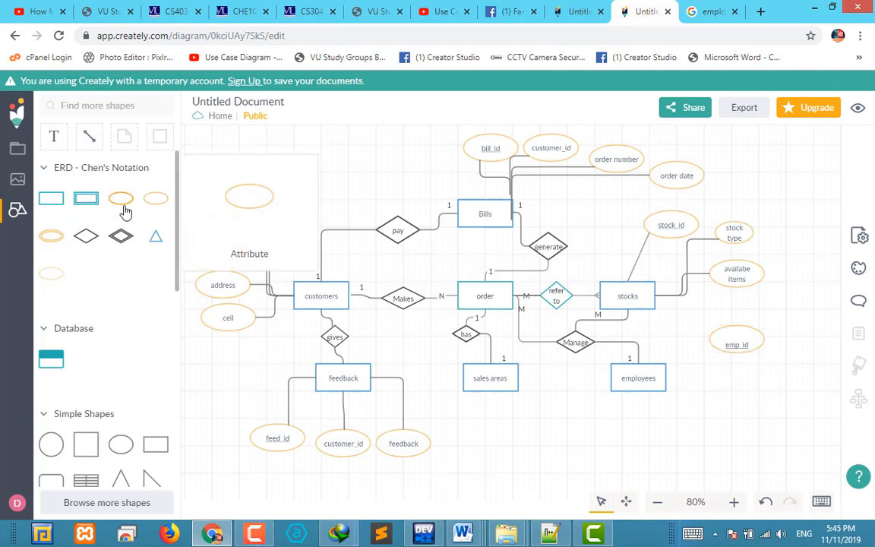
drag(142, 221, 737, 378)
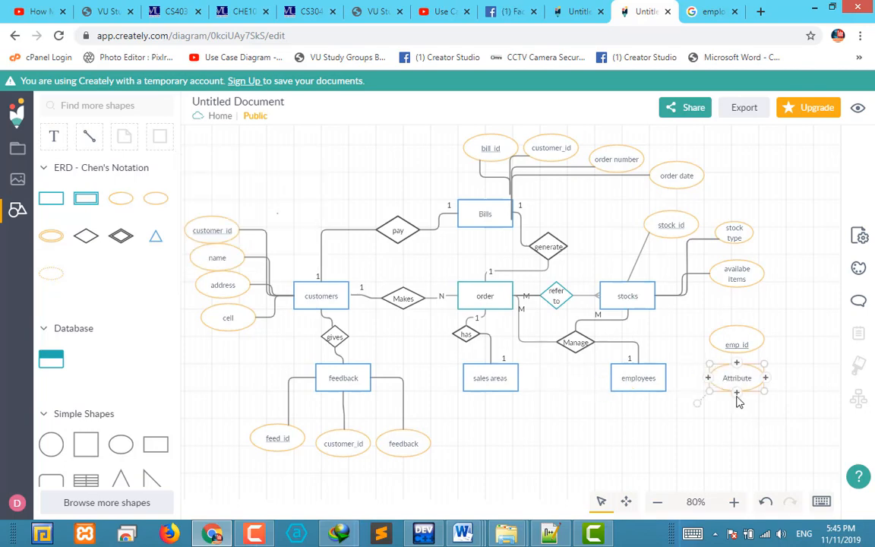
double_click(737, 378)
text(name)
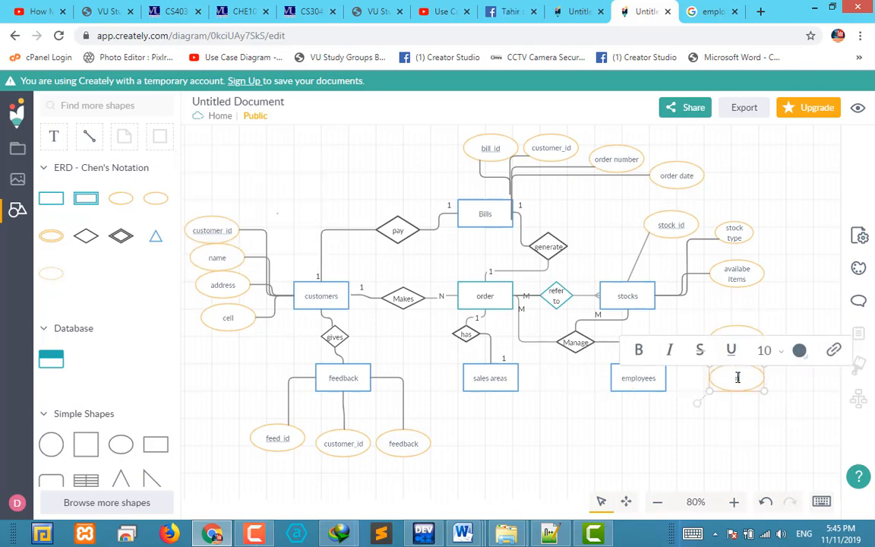
click(743, 429)
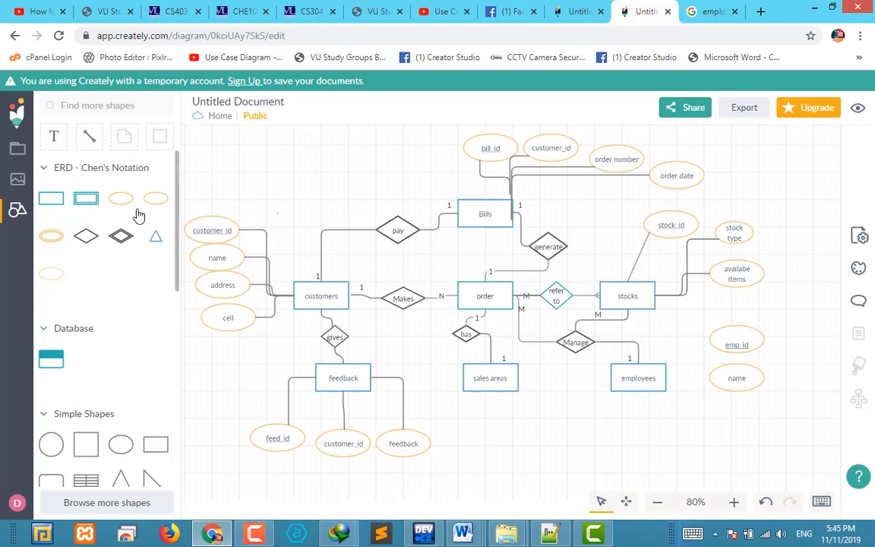
drag(121, 199, 733, 406)
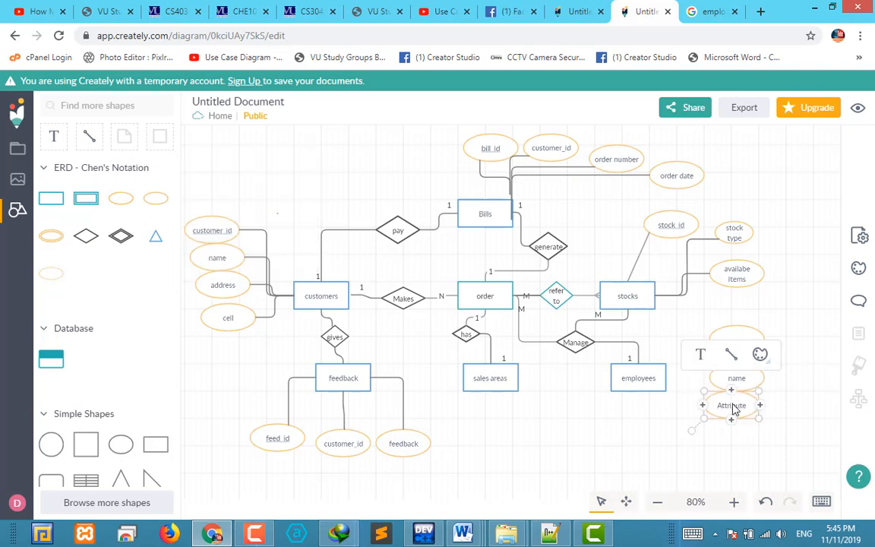
double_click(734, 405)
text(email)
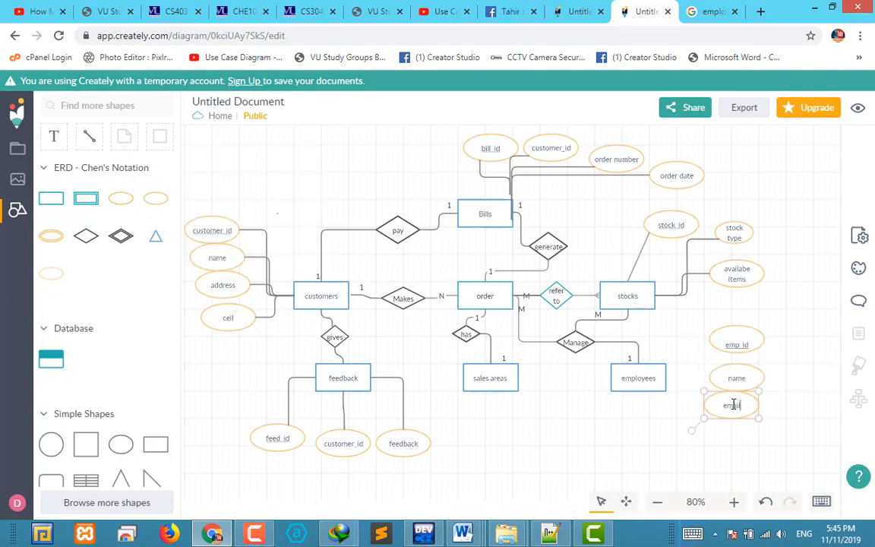
click(703, 467)
Add regular attributes labelled "address" and "designation" side by side below the employees entity
drag(121, 198, 703, 437)
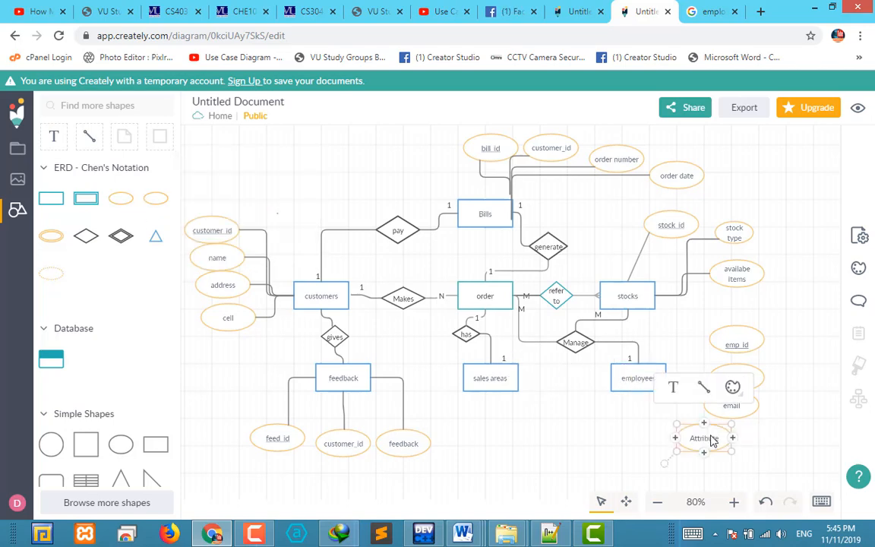
double_click(712, 436)
text(address)
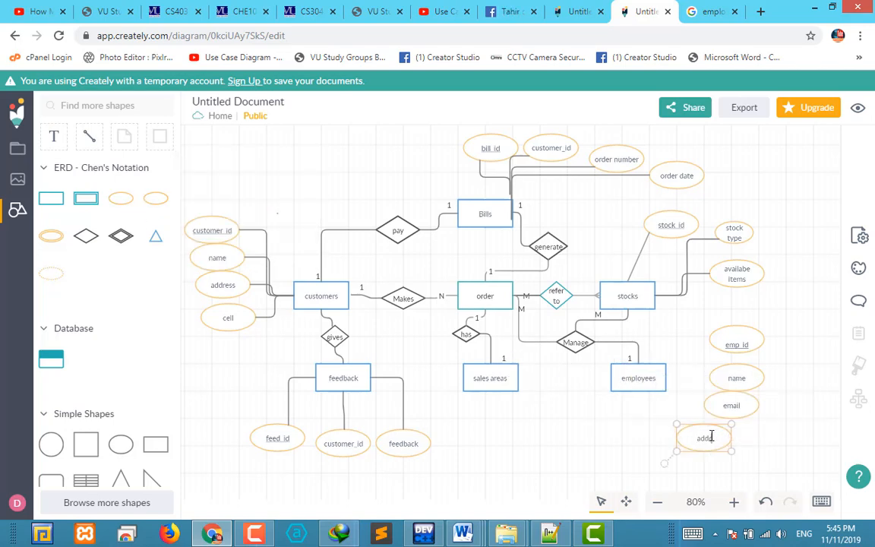
click(779, 446)
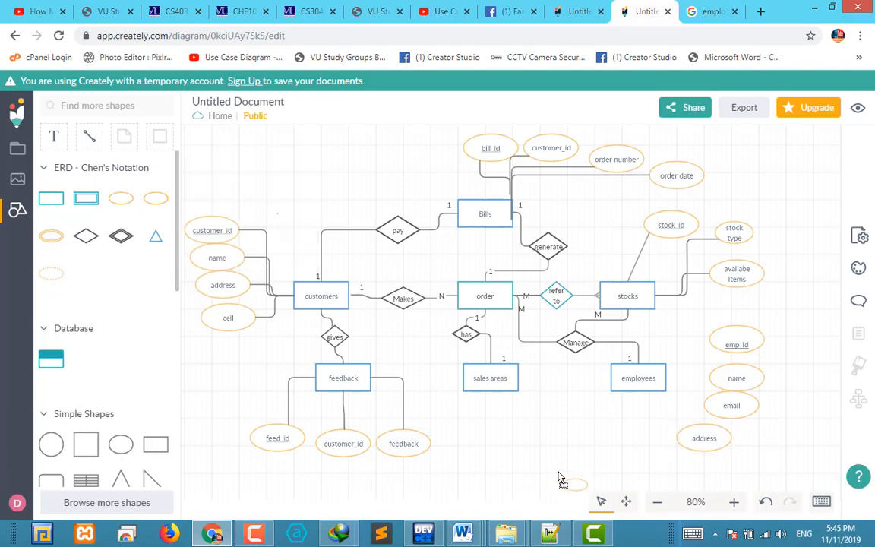
drag(626, 439, 628, 439)
double_click(656, 449)
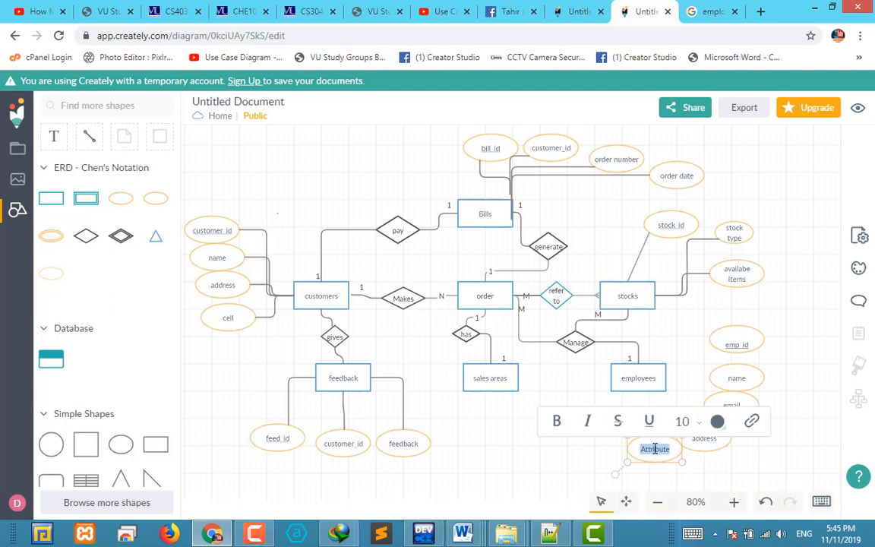
text(ce)
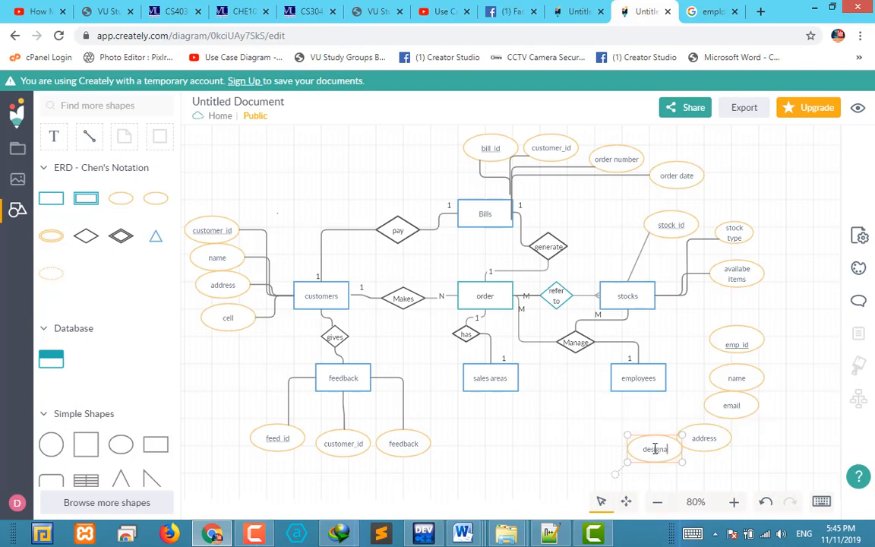
text(signation)
click(783, 460)
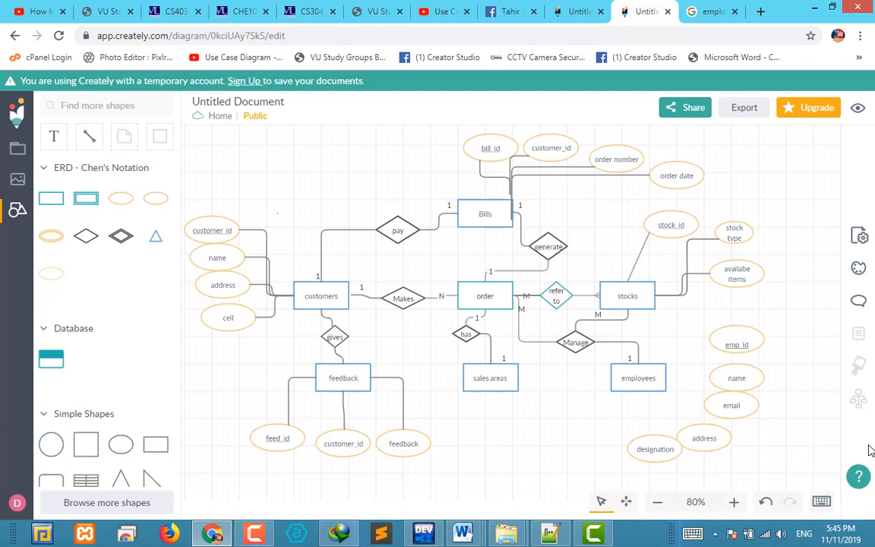
Connect the emp_id attribute to the right side of the employees entity with a line without arrowheads and tidy its route
click(89, 136)
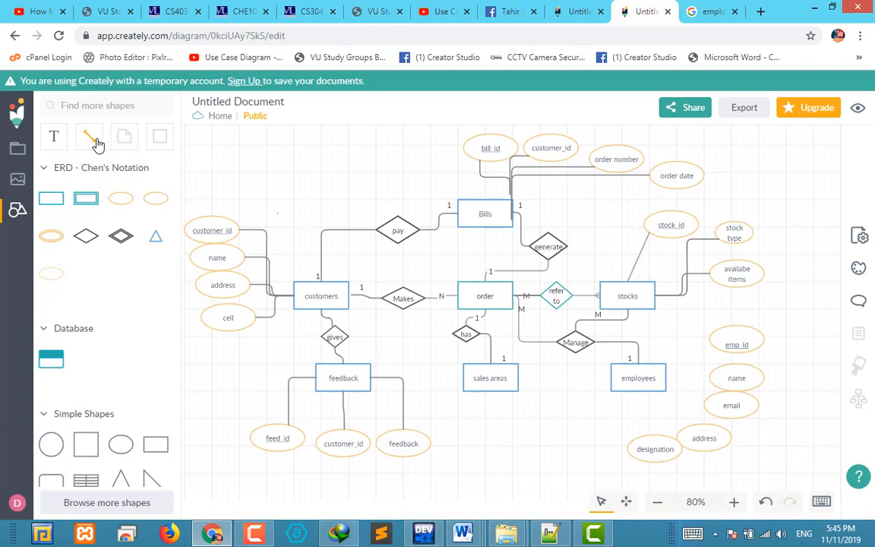
mouse_move(680, 368)
mouse_down()
mouse_move(716, 347)
mouse_move(668, 381)
mouse_up()
click(680, 368)
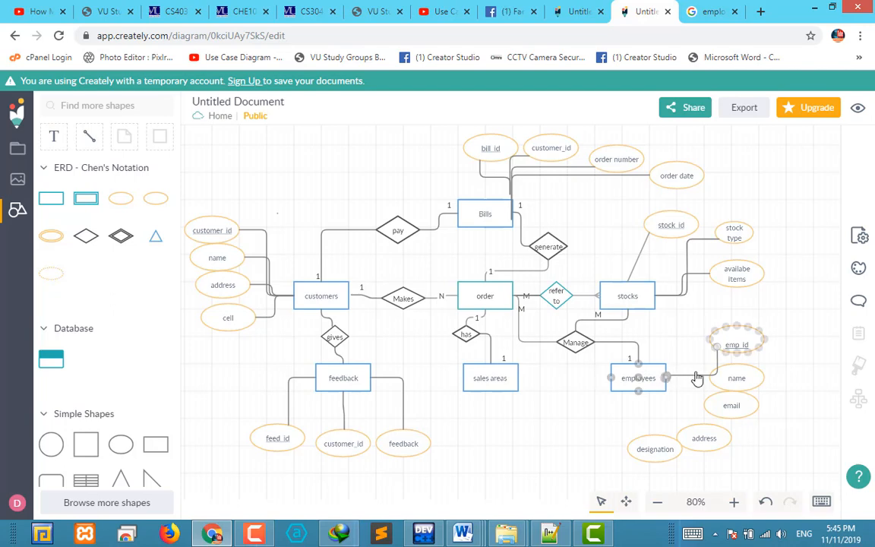
click(680, 330)
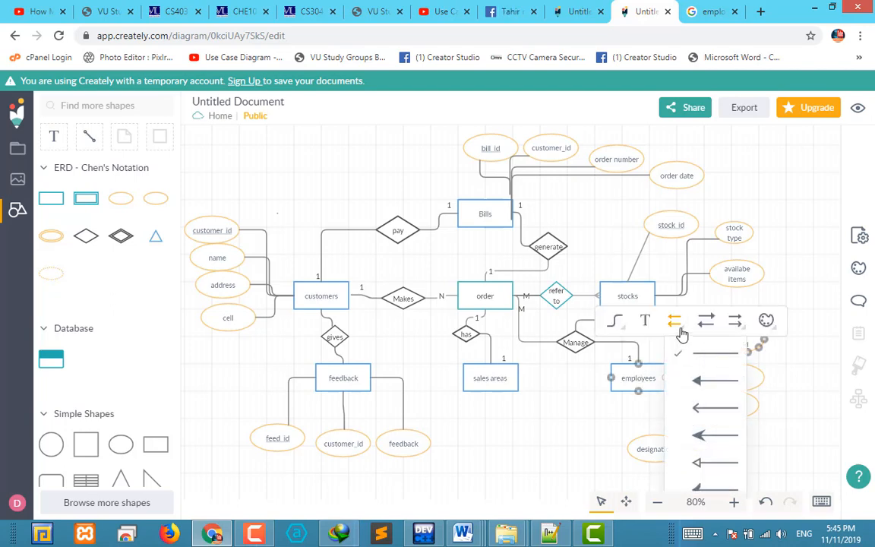
click(704, 355)
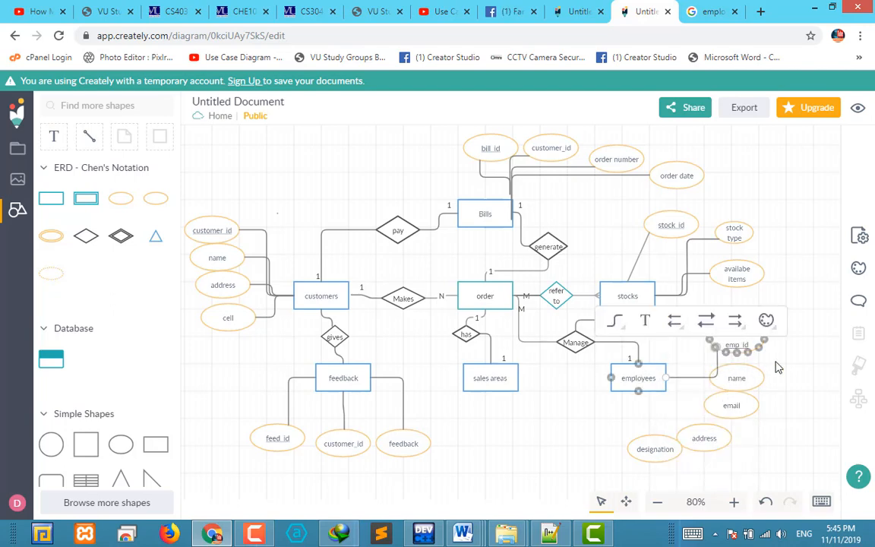
click(826, 363)
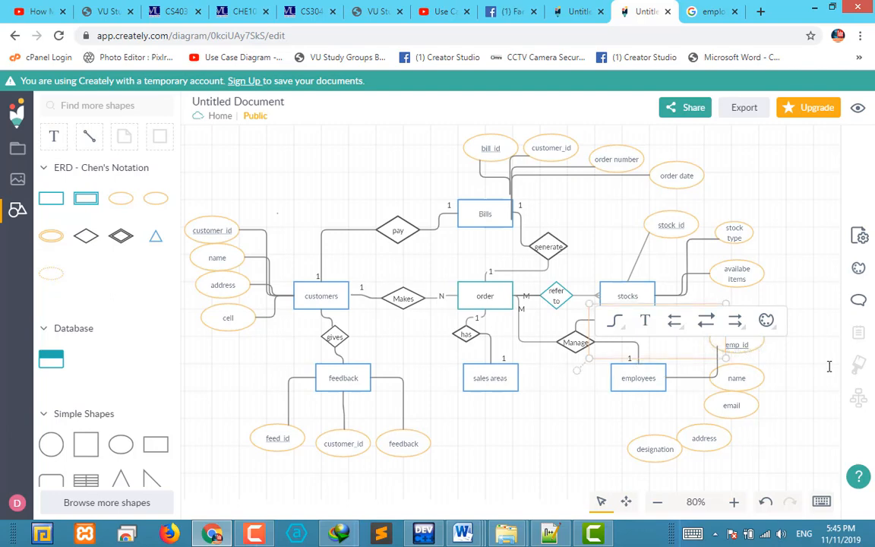
click(719, 349)
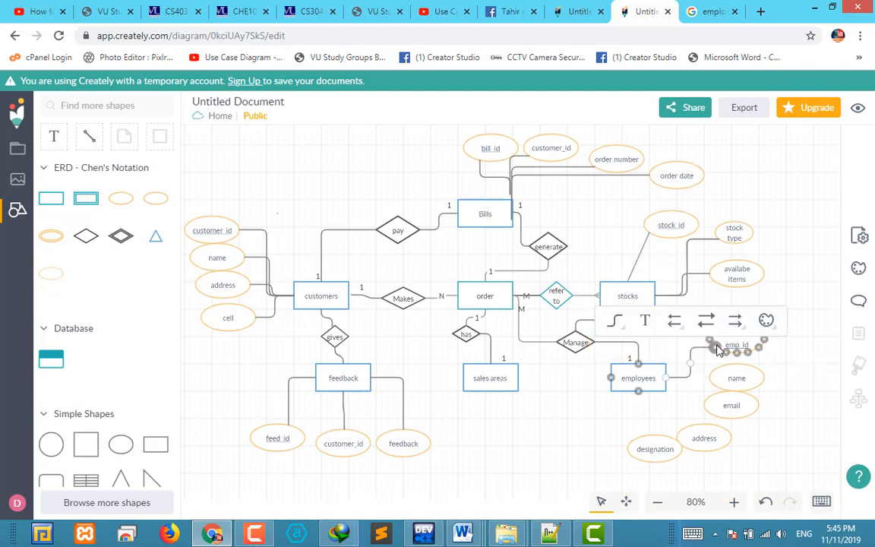
click(757, 369)
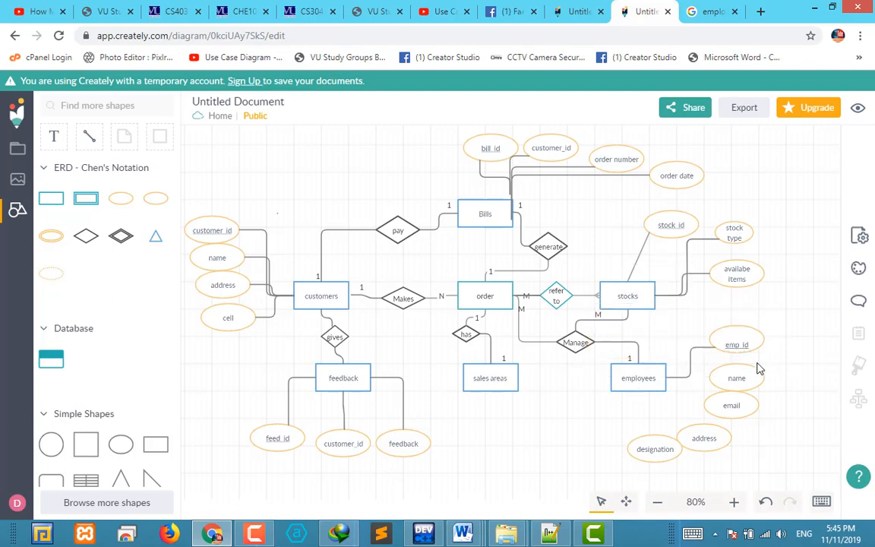
Connect the name, email, address and designation attributes to the right side of the employees entity
drag(693, 352, 666, 379)
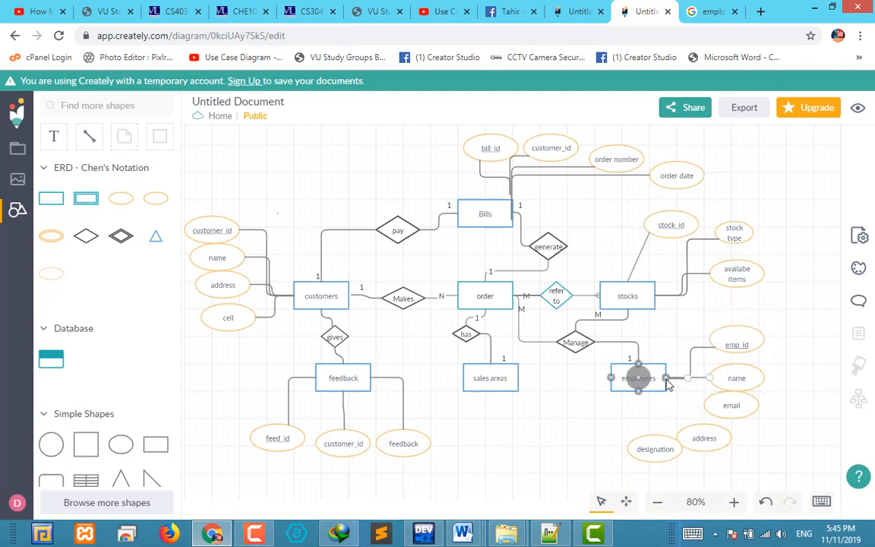
click(735, 396)
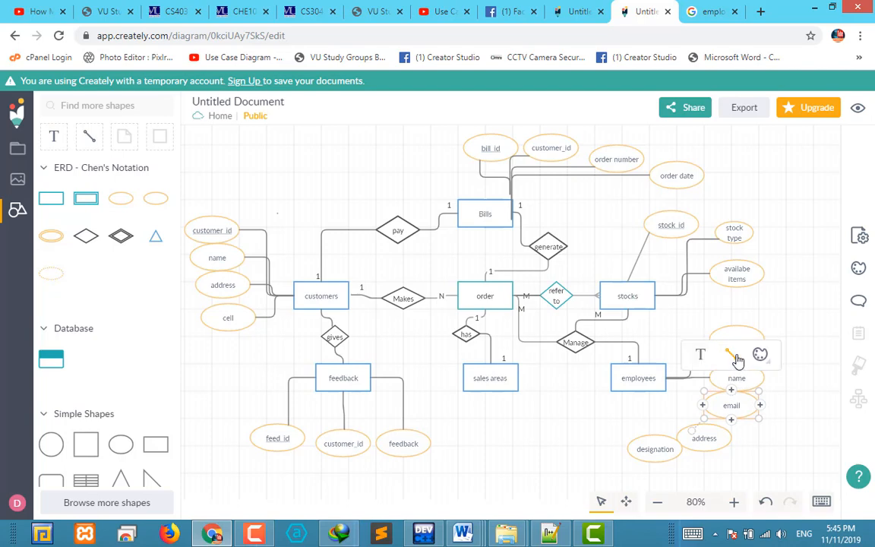
drag(731, 354, 666, 379)
click(692, 436)
click(650, 444)
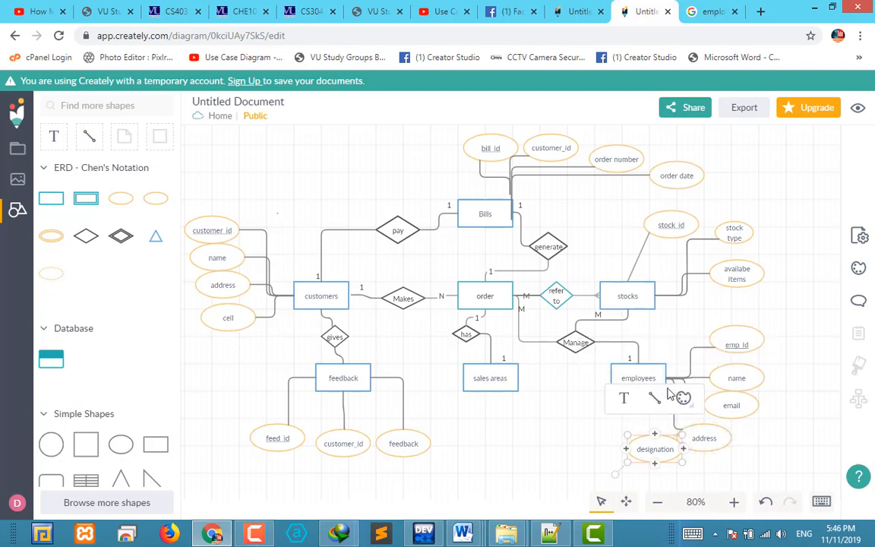
drag(656, 398, 666, 382)
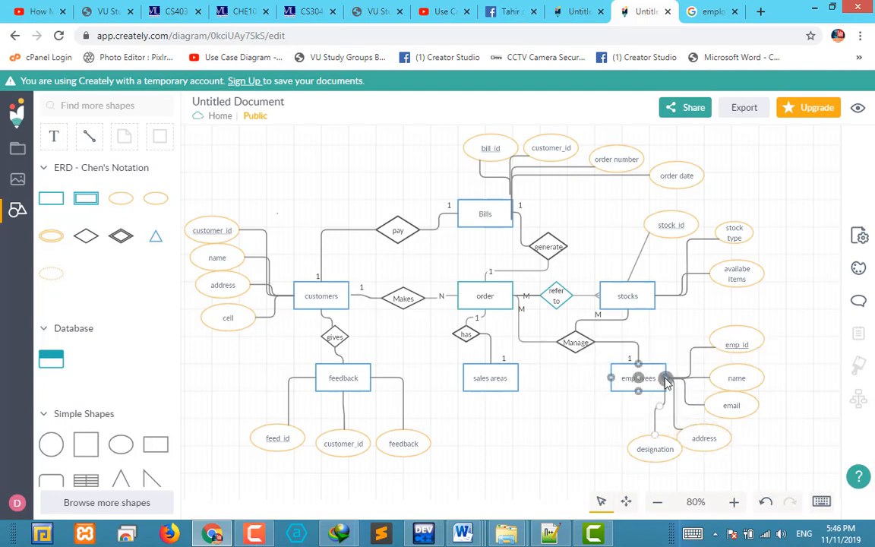
click(580, 435)
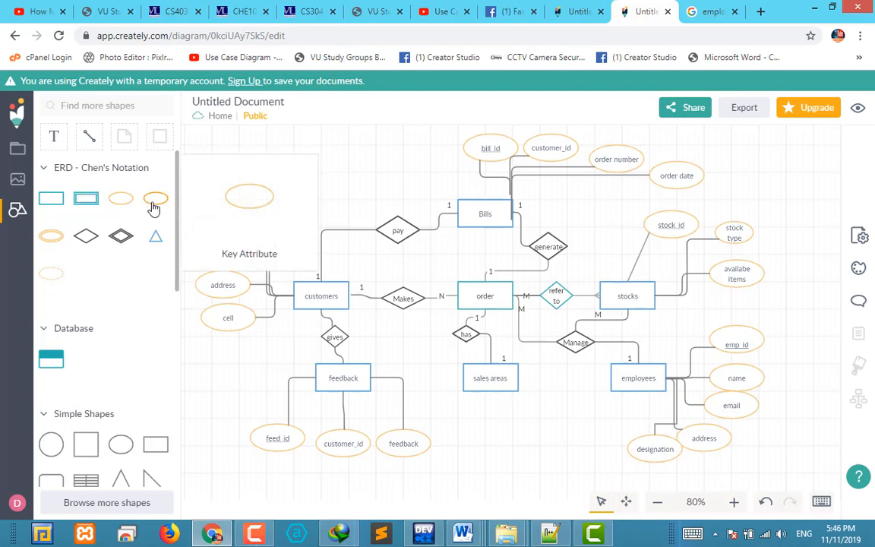
Add a key attribute labelled "area_id" and a regular attribute labelled "city" side by side below the sales areas entity
drag(155, 199, 474, 437)
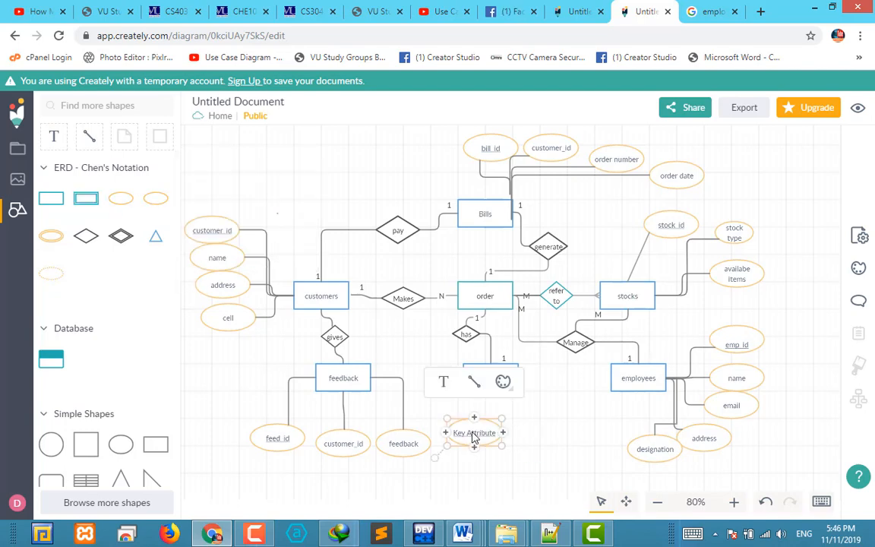
double_click(473, 433)
text(s)
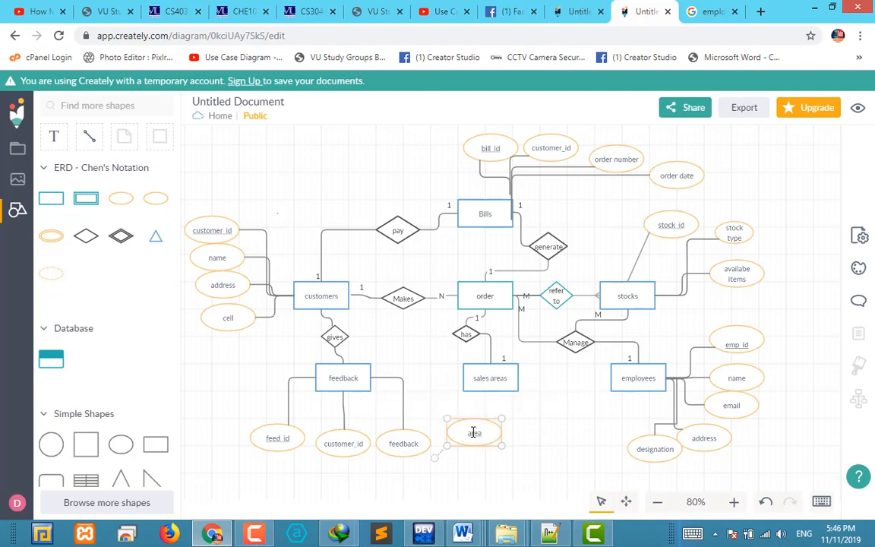
click(516, 452)
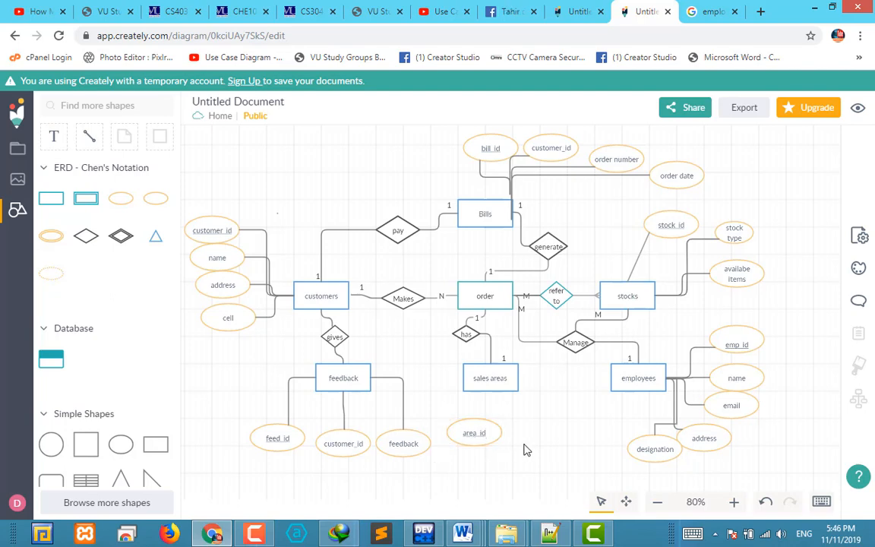
drag(124, 203, 537, 442)
double_click(536, 438)
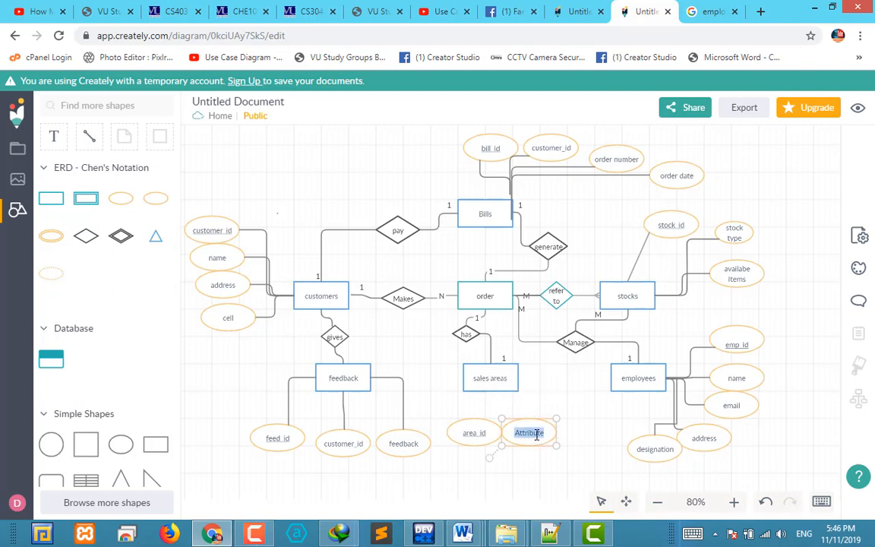
text(city)
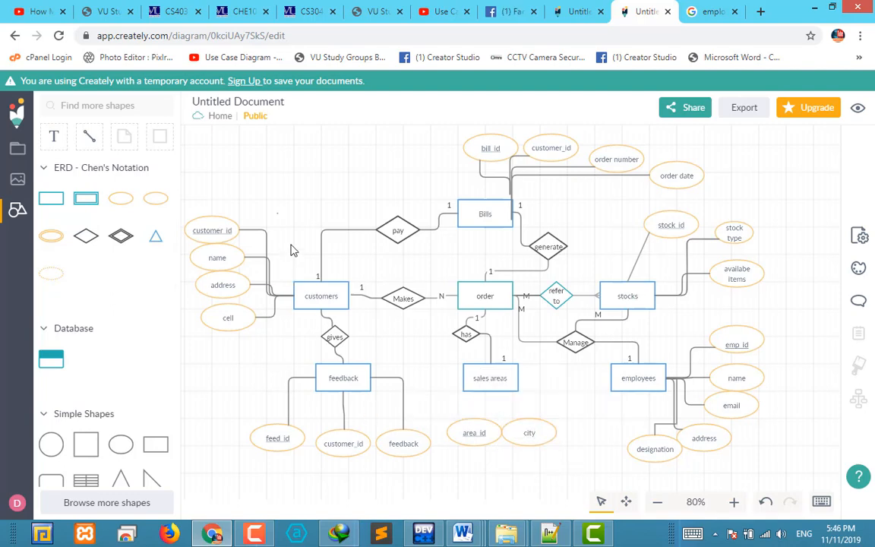
Add a regular attribute labelled "postal addres" to the right of the city attribute
drag(123, 198, 585, 439)
double_click(595, 433)
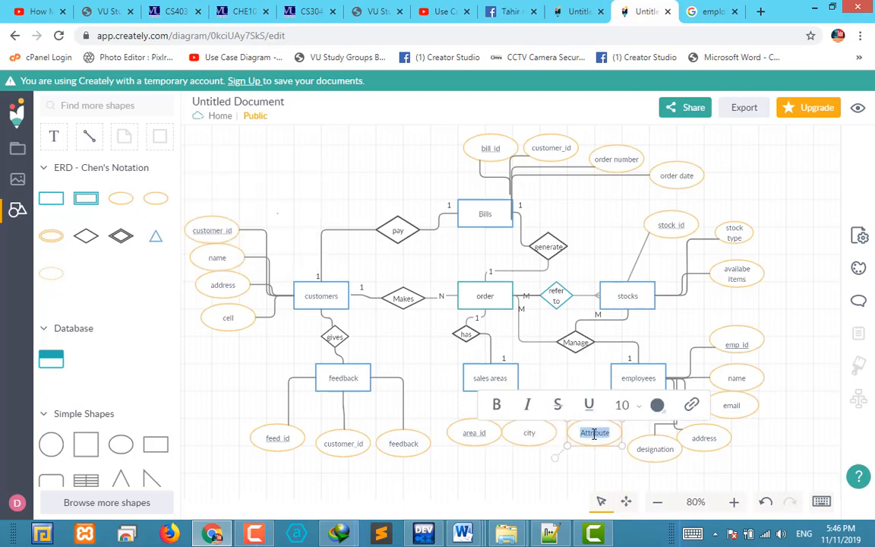
text(postal)
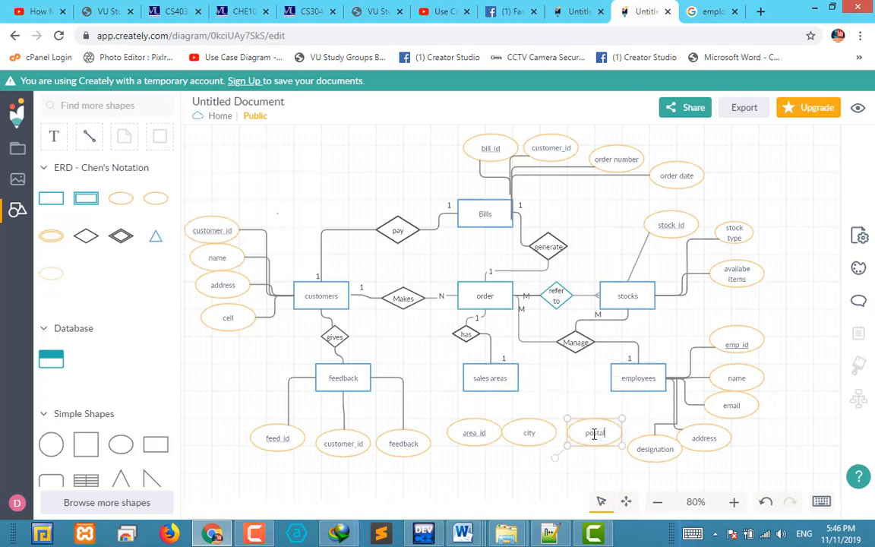
text( addres)
click(501, 456)
Move the postal addres attribute up beside the sales areas entity and connect it to the entity's right side
drag(598, 443, 576, 406)
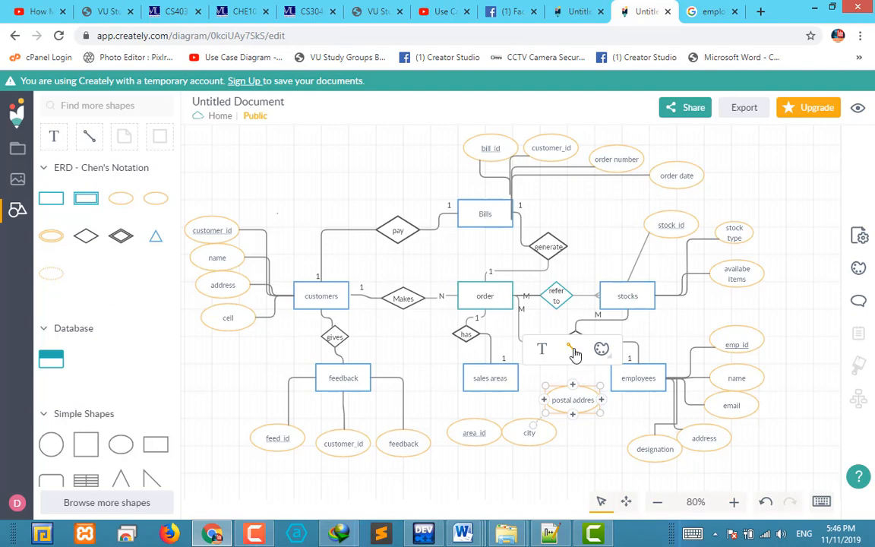
drag(576, 351, 522, 386)
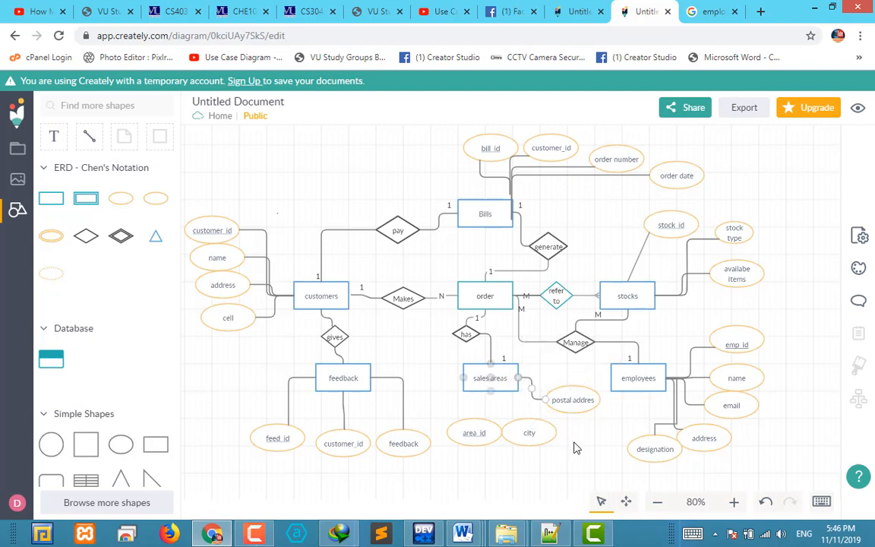
Connect the city and area_id attributes to the bottom of the sales areas entity
click(542, 439)
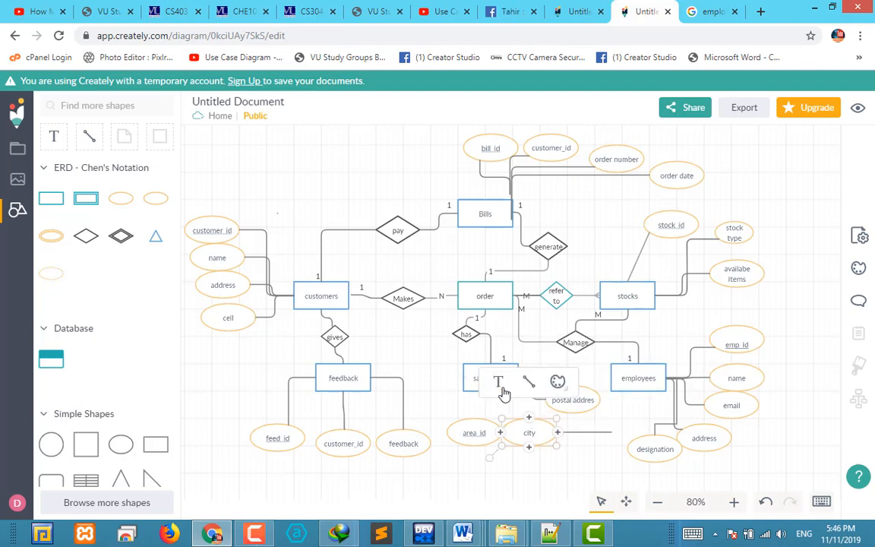
mouse_move(507, 386)
mouse_down()
mouse_move(489, 377)
mouse_move(491, 392)
mouse_up()
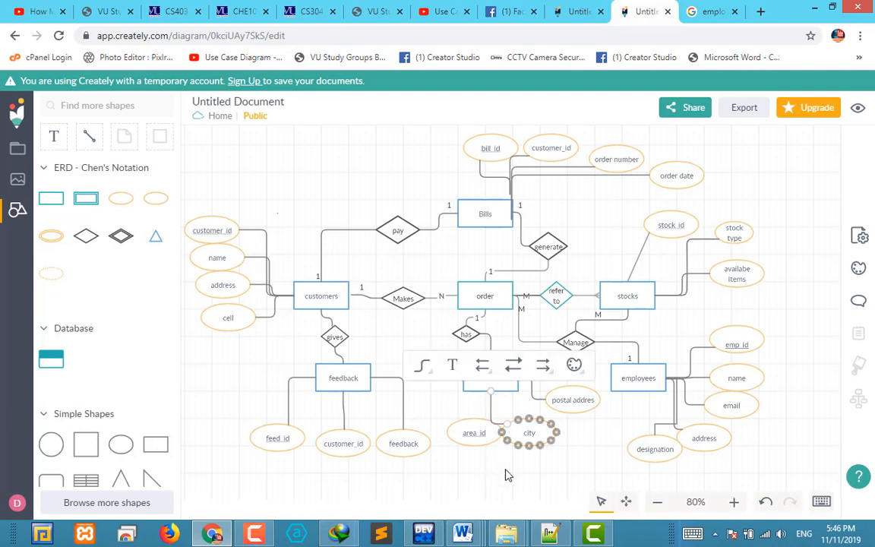
click(506, 471)
click(492, 431)
click(483, 365)
click(526, 422)
click(474, 433)
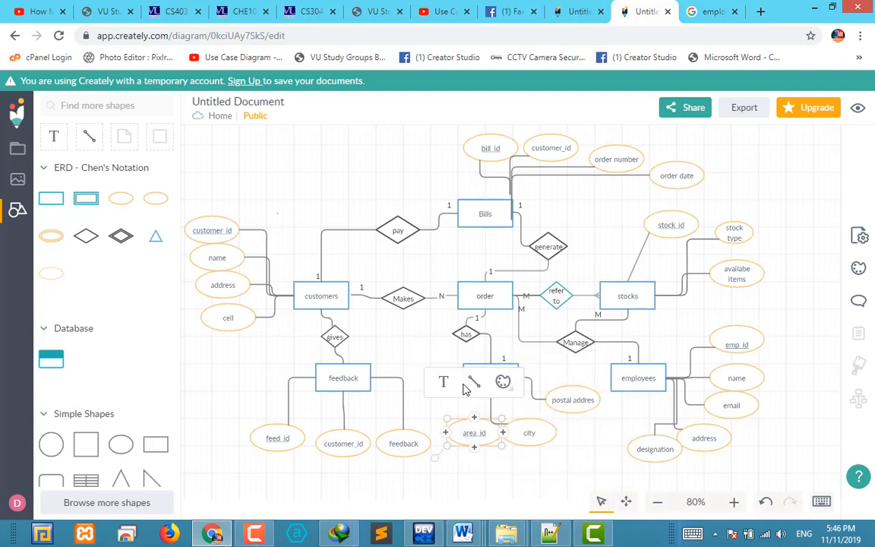
drag(473, 382, 491, 395)
click(498, 492)
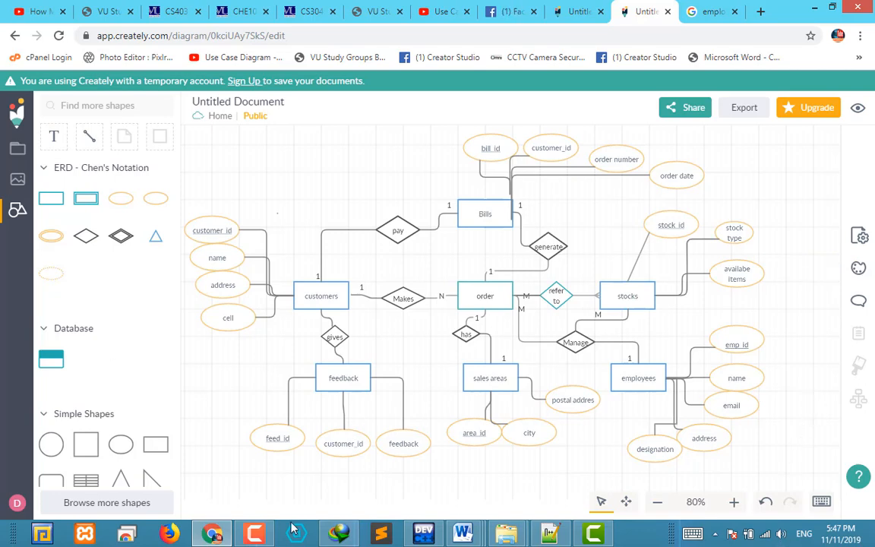
Open Paint through the Run prompt with mspaint and paste the captured diagram screenshot onto the blank canvas
key(super+r)
text(ms)
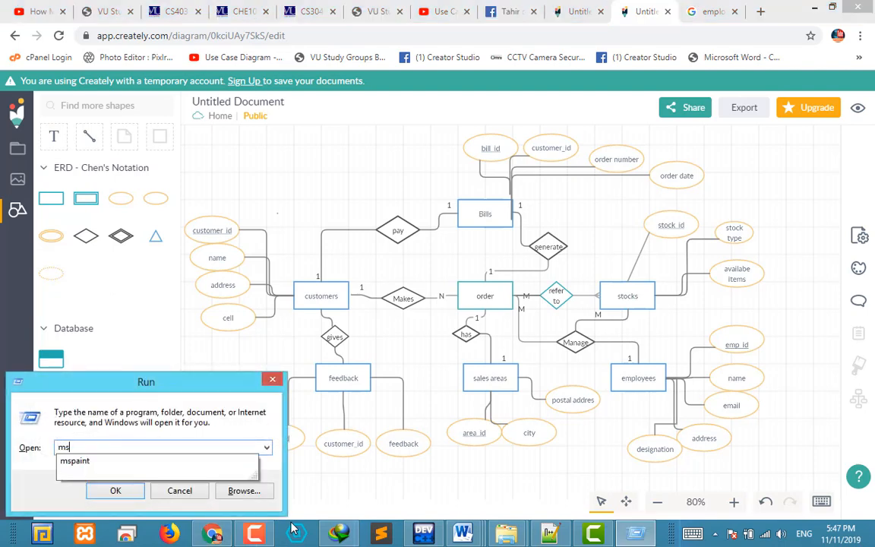
key(Down)
key(Return)
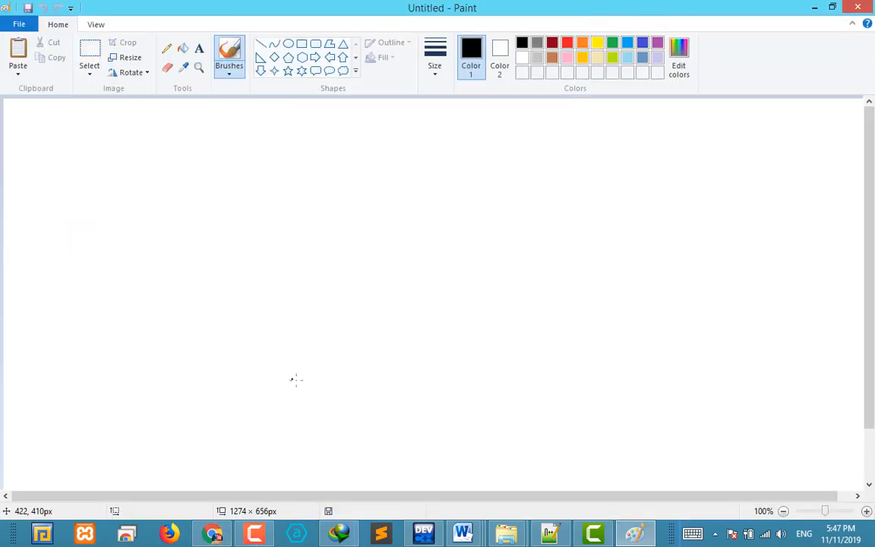
key(ctrl+v)
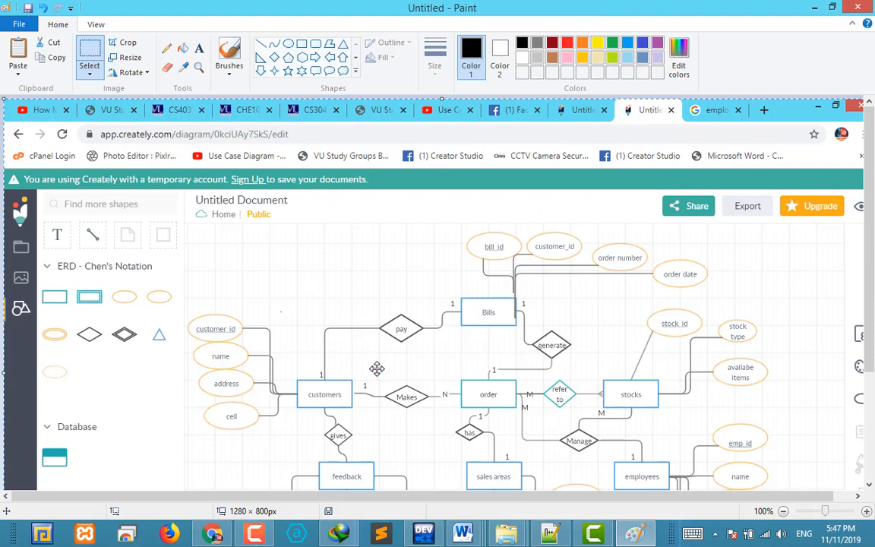
Zoom the pasted screenshot out to 50% and select an area of about 883 by 527 px around the whole ERD
click(96, 25)
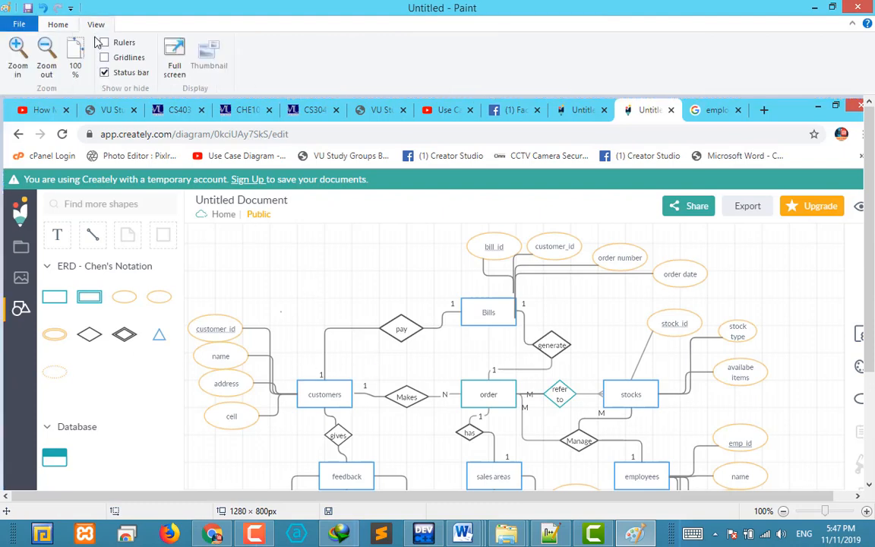
click(50, 58)
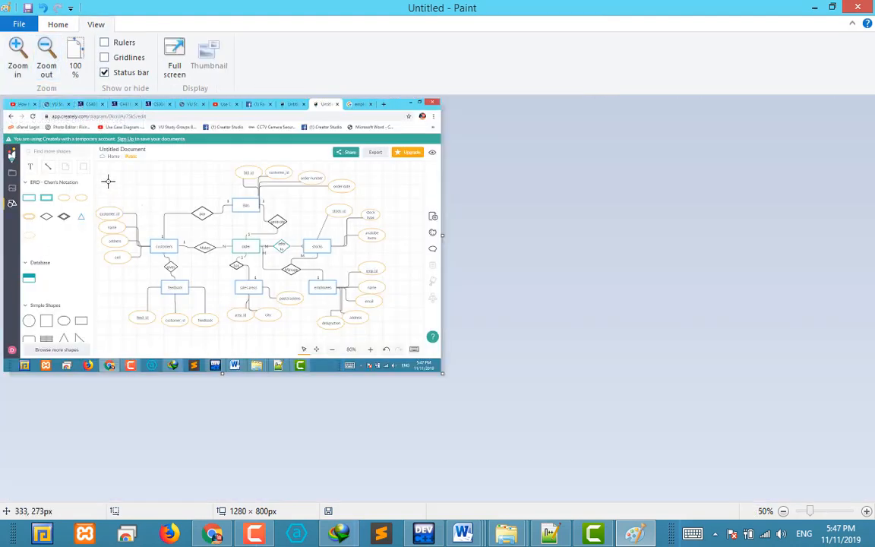
drag(98, 158, 399, 336)
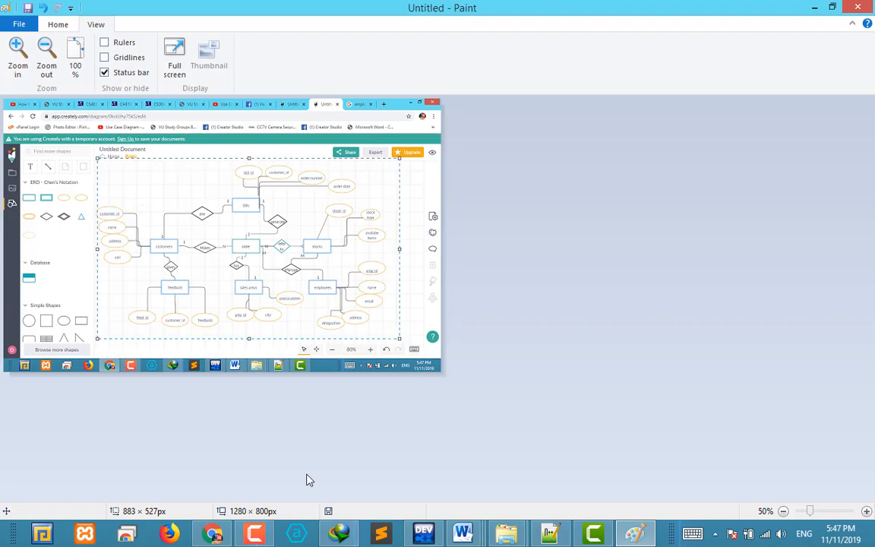
Switch to the CS403 assignment document in Word and add an empty bullet line below the Entity Relationship Diagram task
click(463, 534)
click(453, 469)
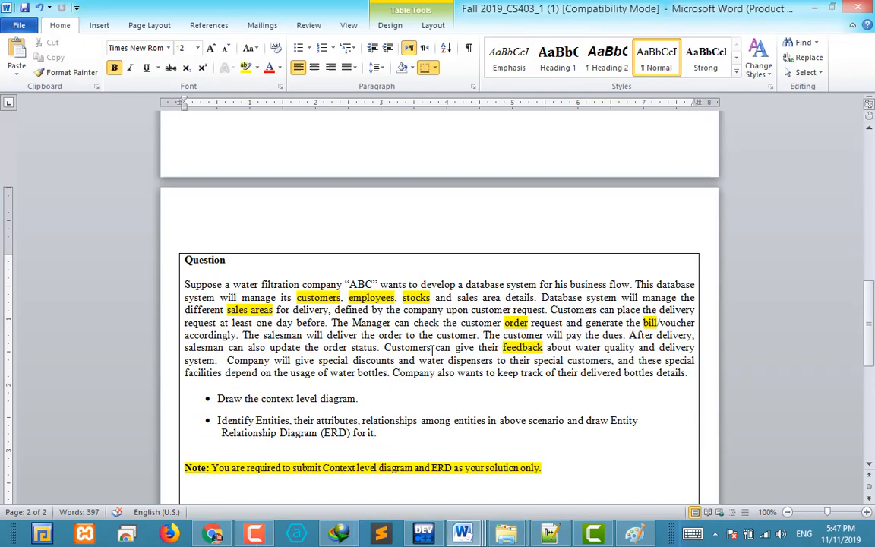
scroll(433, 353, down, 8)
scroll(434, 352, up, 5)
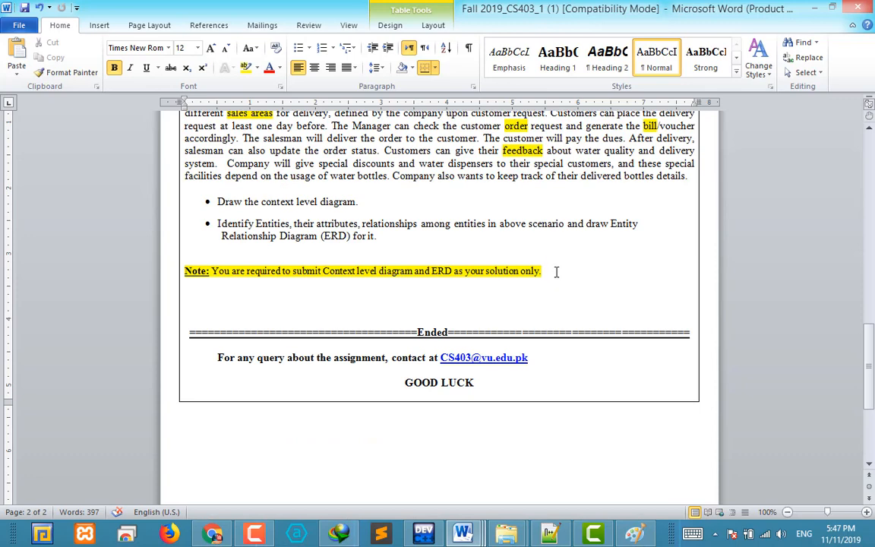
click(556, 272)
click(393, 240)
key(Return)
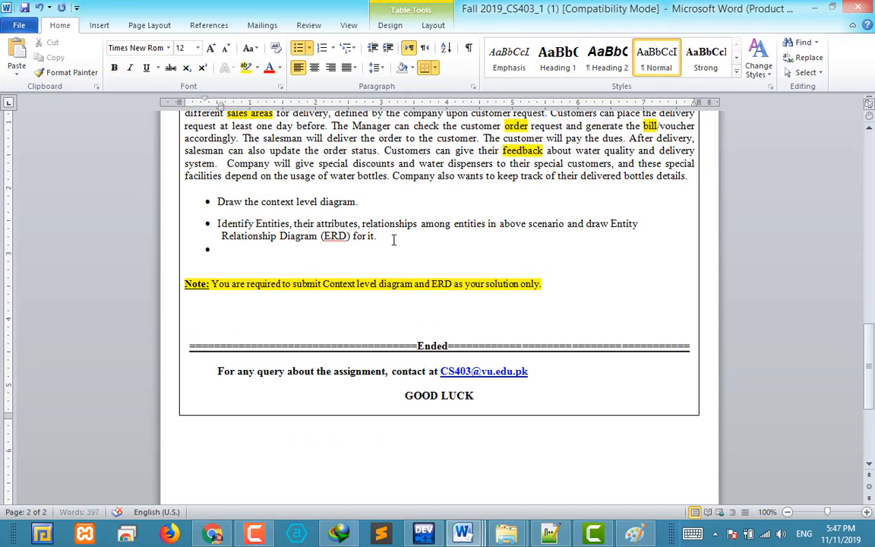